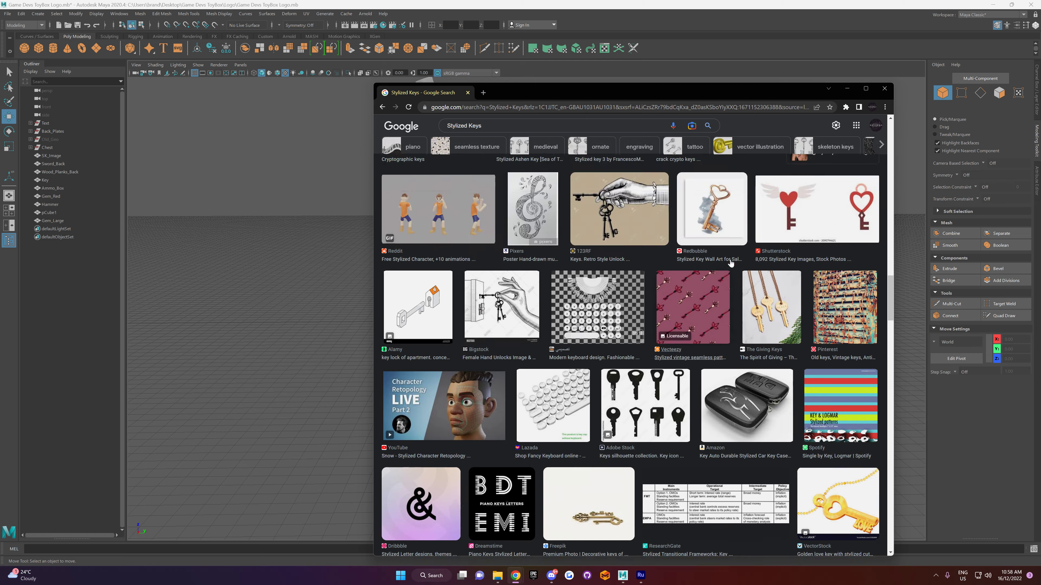
scroll(724, 266, up, 2)
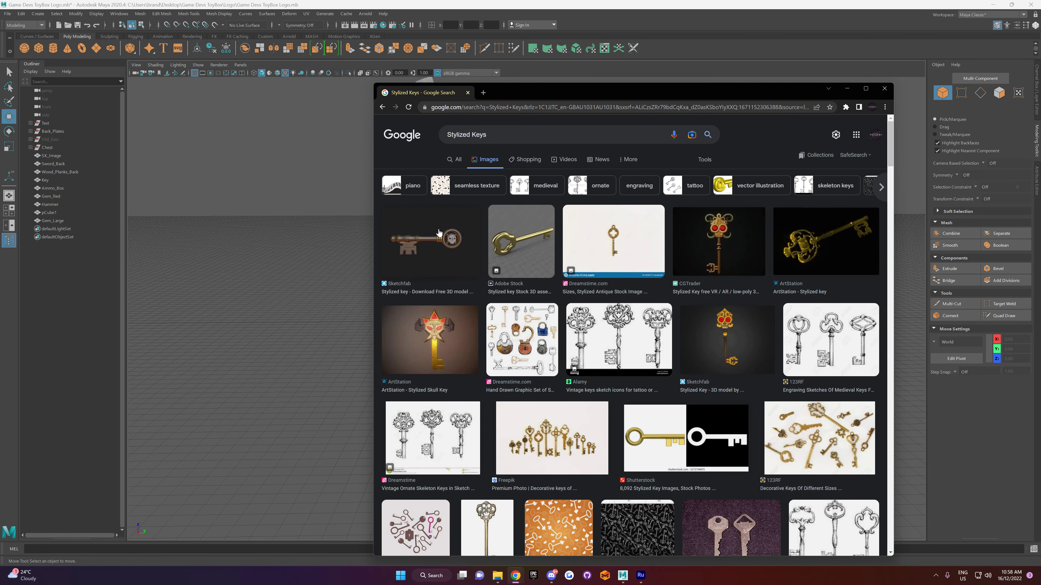
Step: Inspect the Sketchfab skull key from the Stylized Keys image results on its model page, and close that page
click(438, 232)
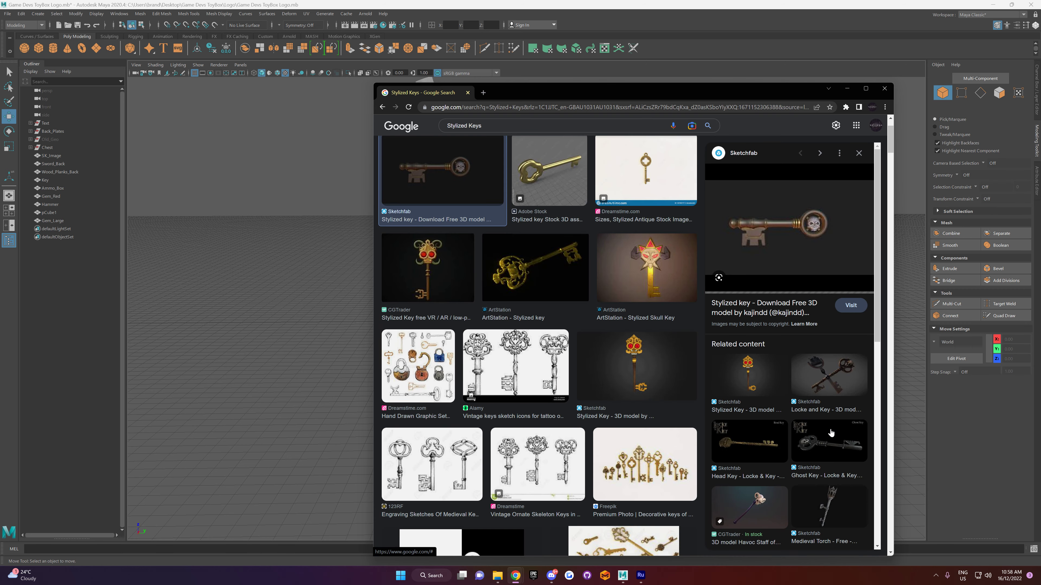
scroll(836, 437, down, 3)
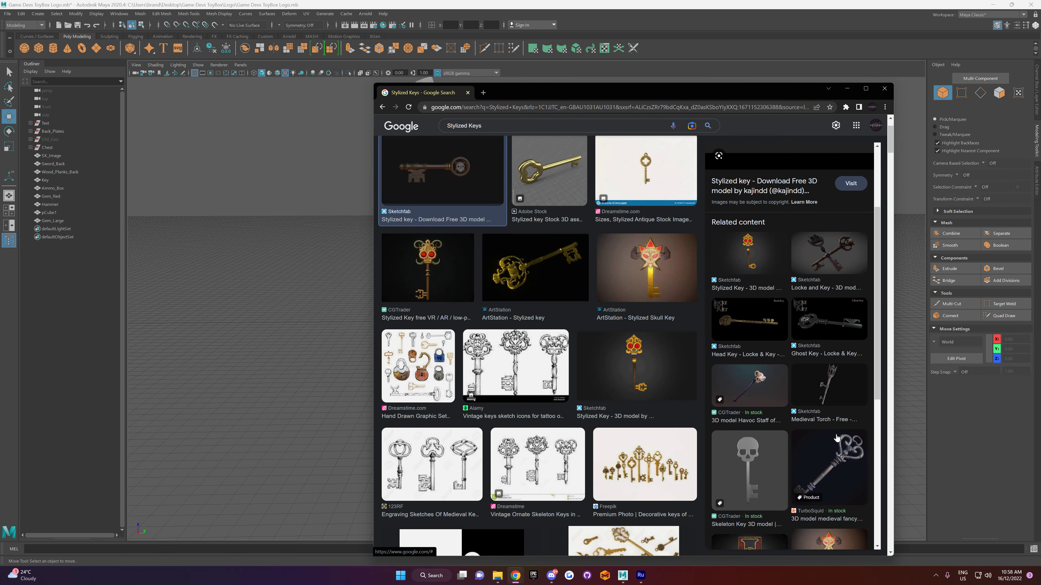
click(850, 184)
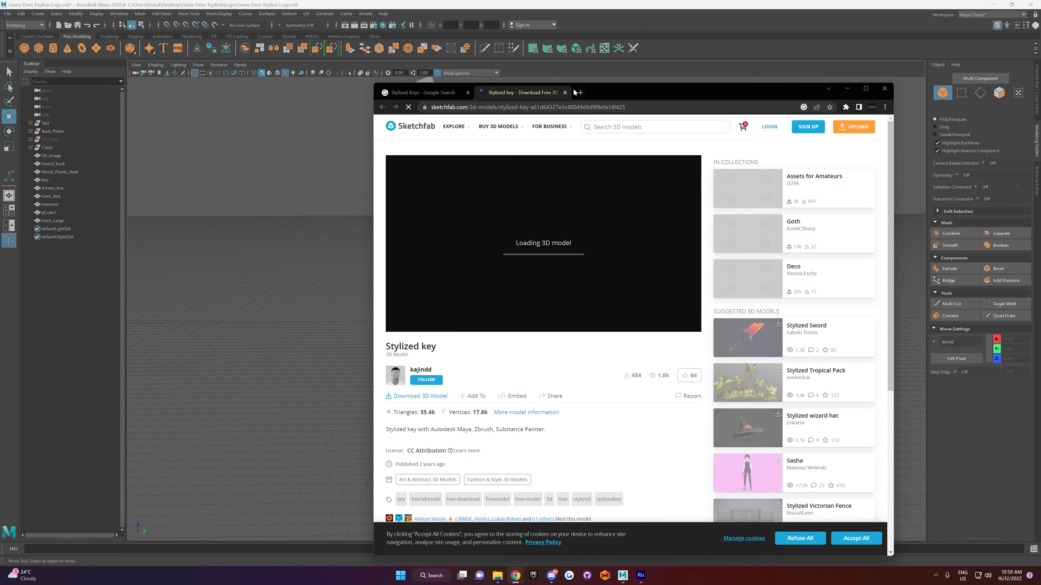
click(565, 93)
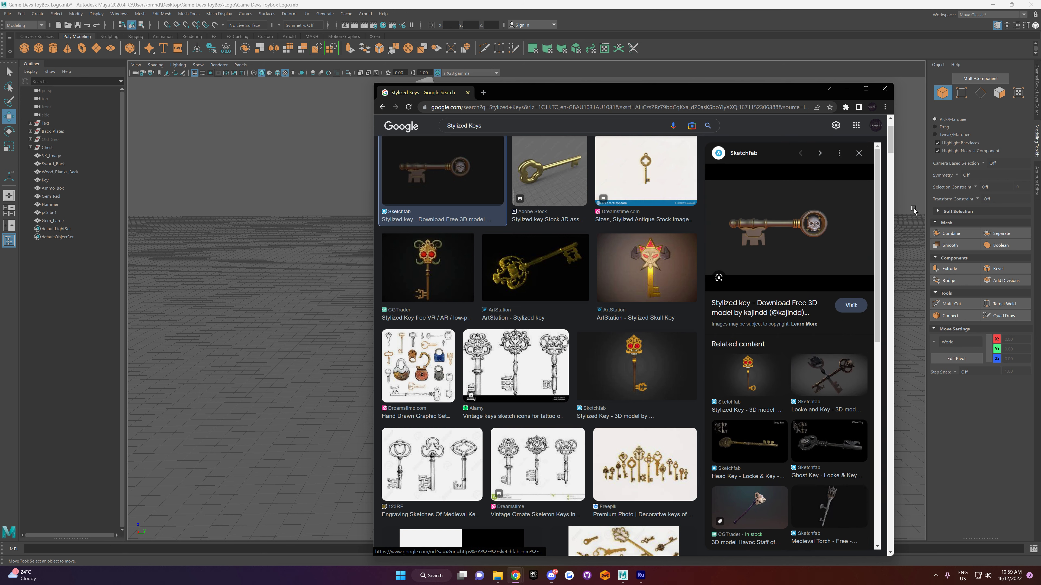
Step: Expand the related images of the skull key, and of the TurboSquid medieval fancy key 4 found among them
click(866, 88)
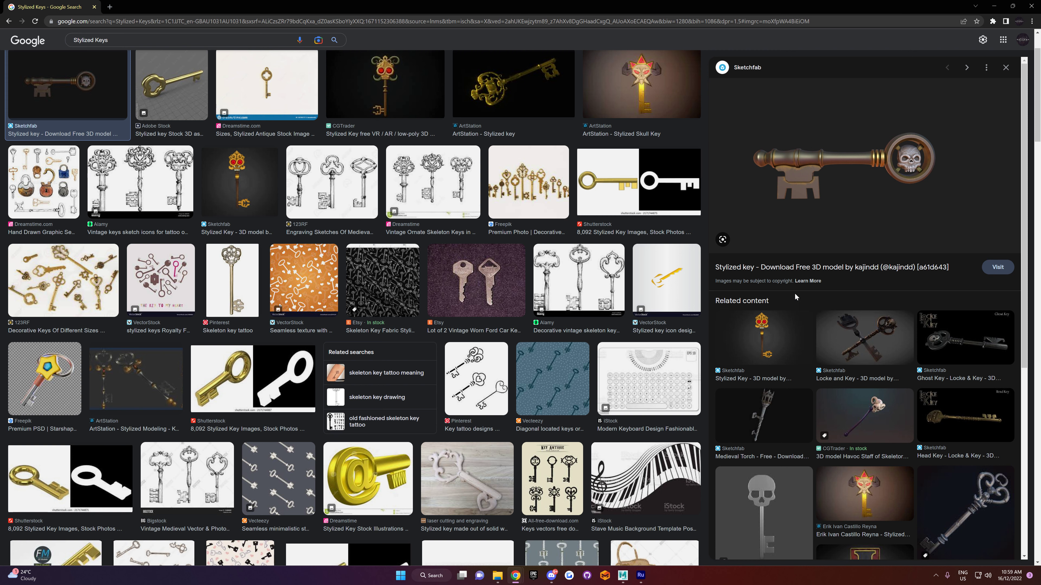
scroll(784, 313, down, 5)
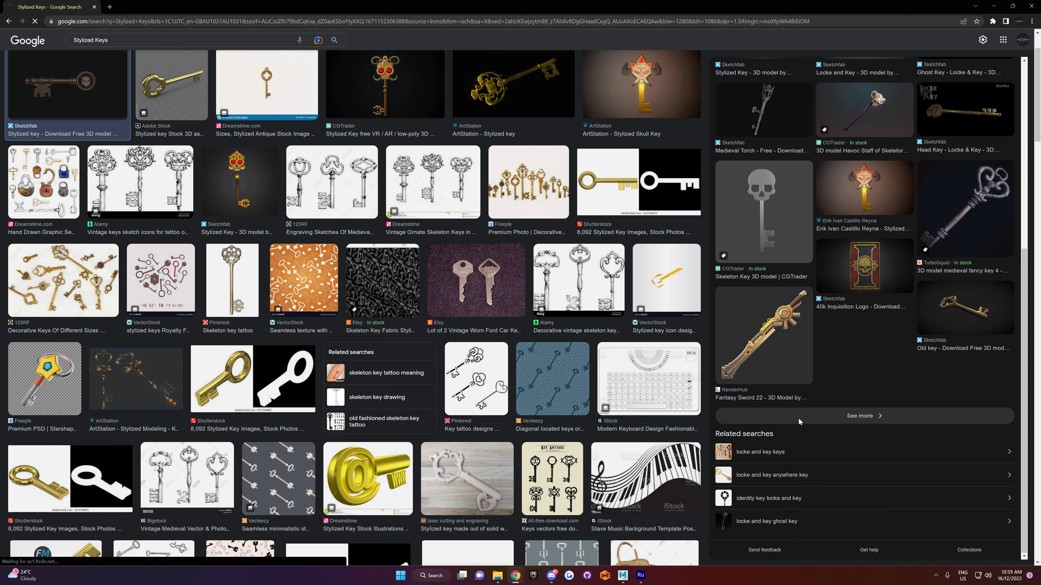
click(825, 419)
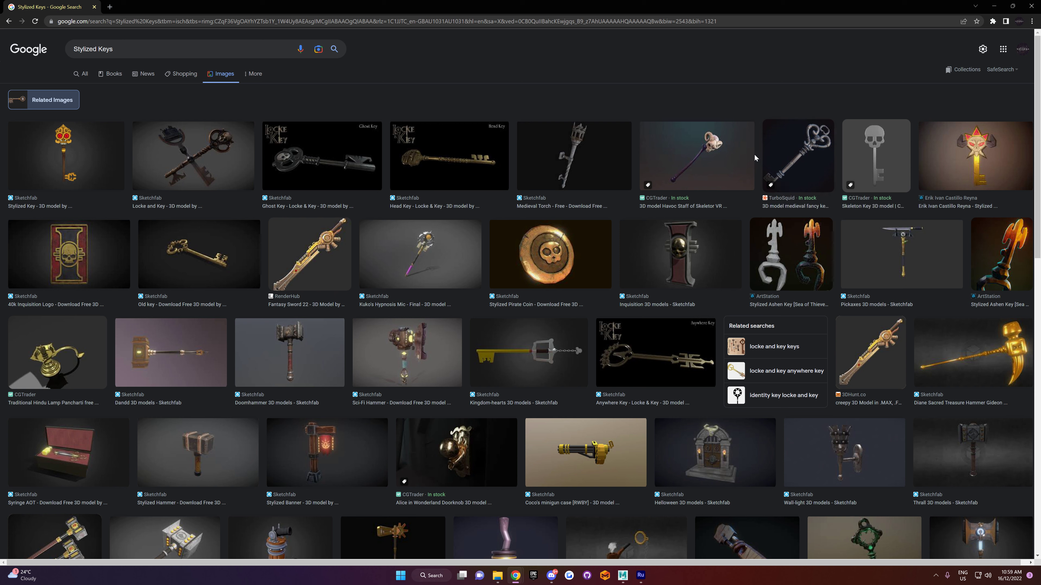
click(817, 153)
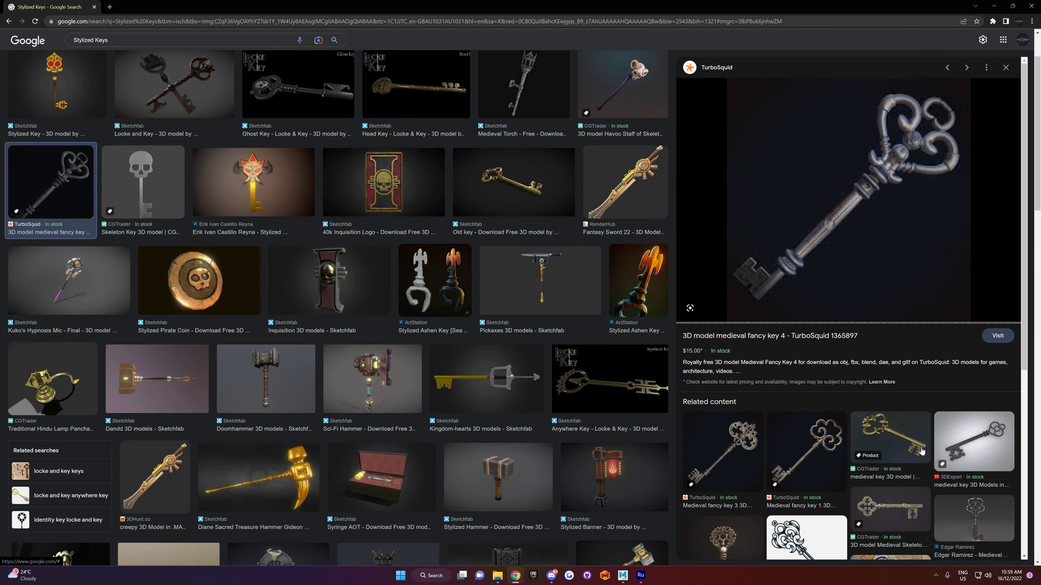
scroll(889, 389, down, 3)
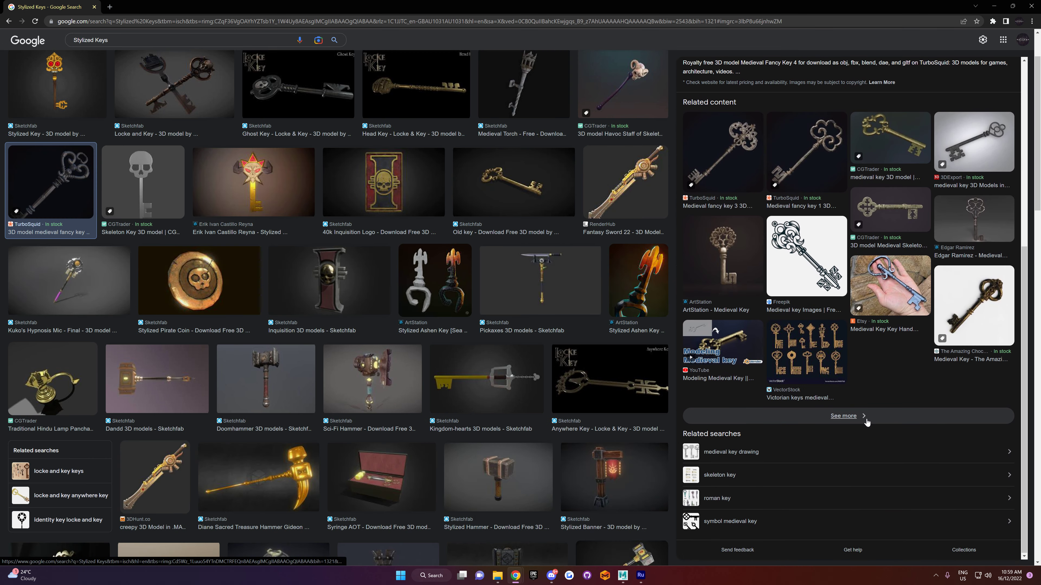
click(860, 419)
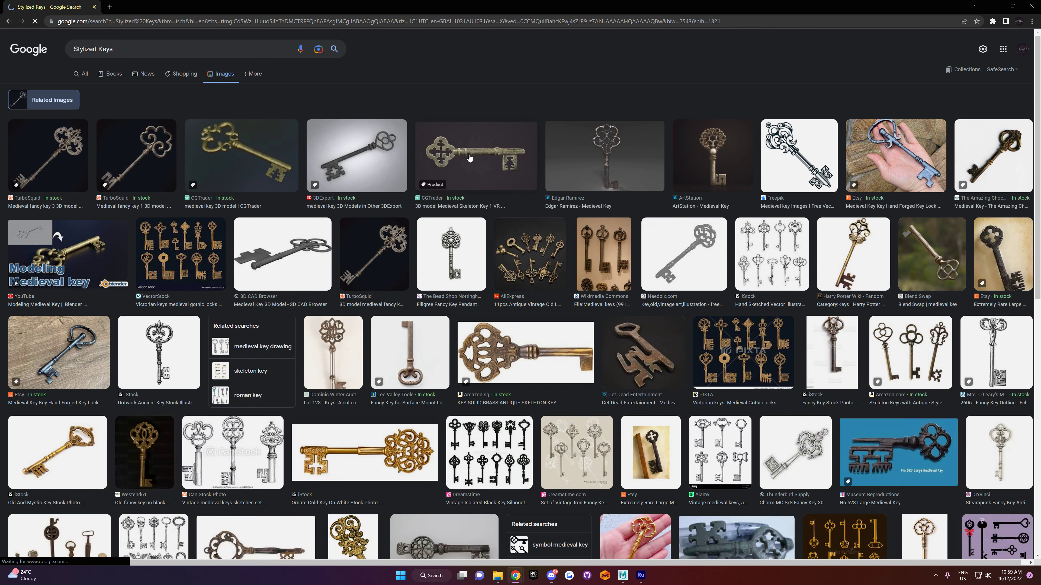
Step: Look through the related medieval keys and open the CGTrader page of the Medieval Skeleton Key 1 model
scroll(469, 158, down, 5)
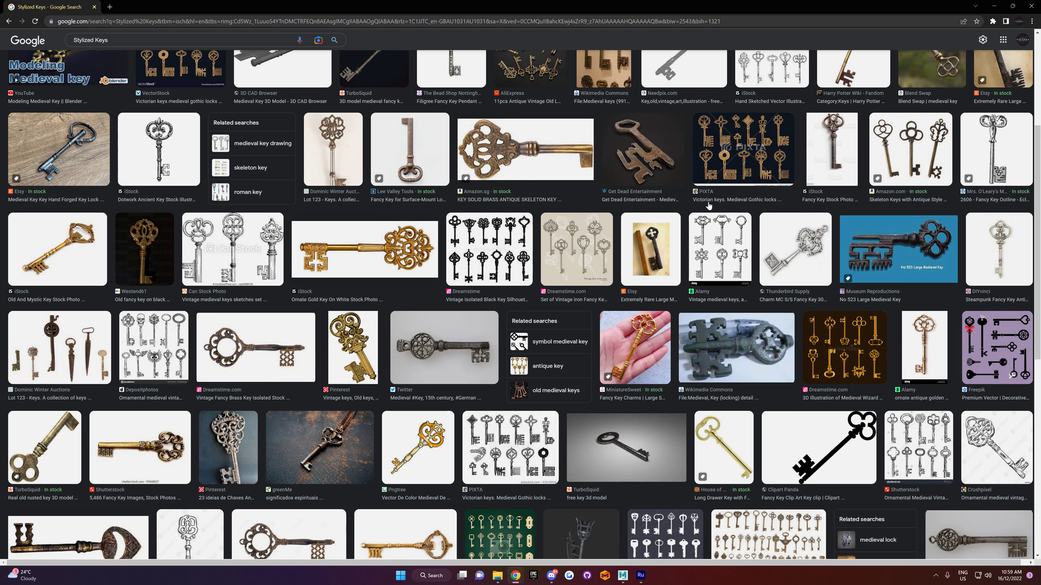
scroll(948, 226, down, 3)
scroll(948, 227, down, 8)
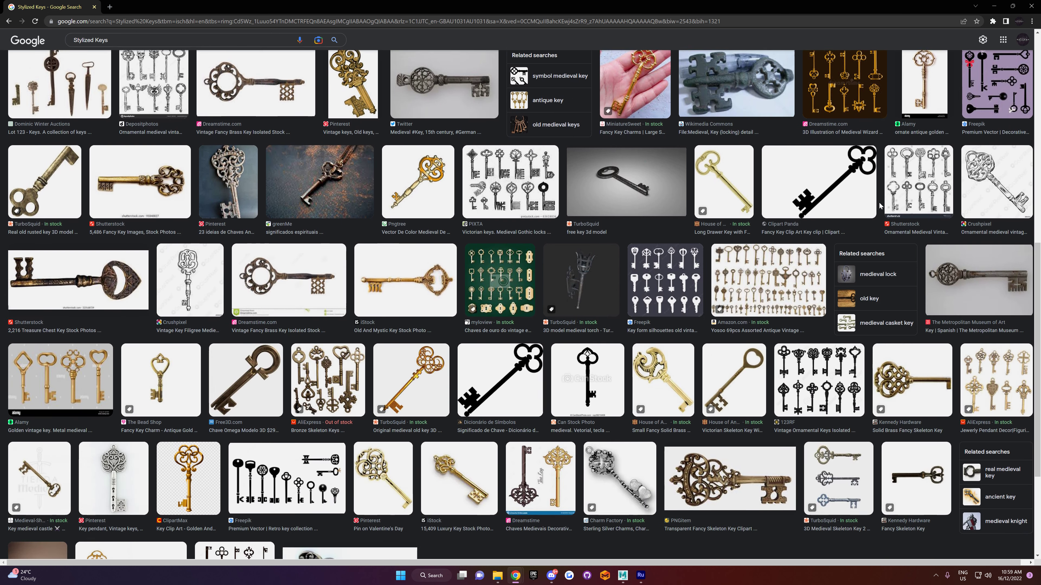
scroll(879, 204, up, 12)
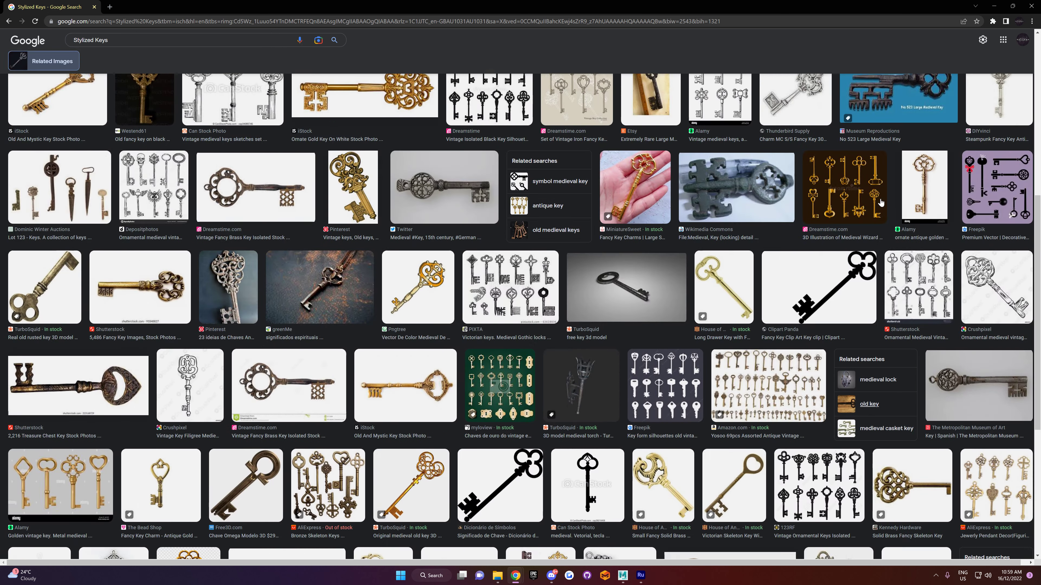
scroll(882, 202, up, 2)
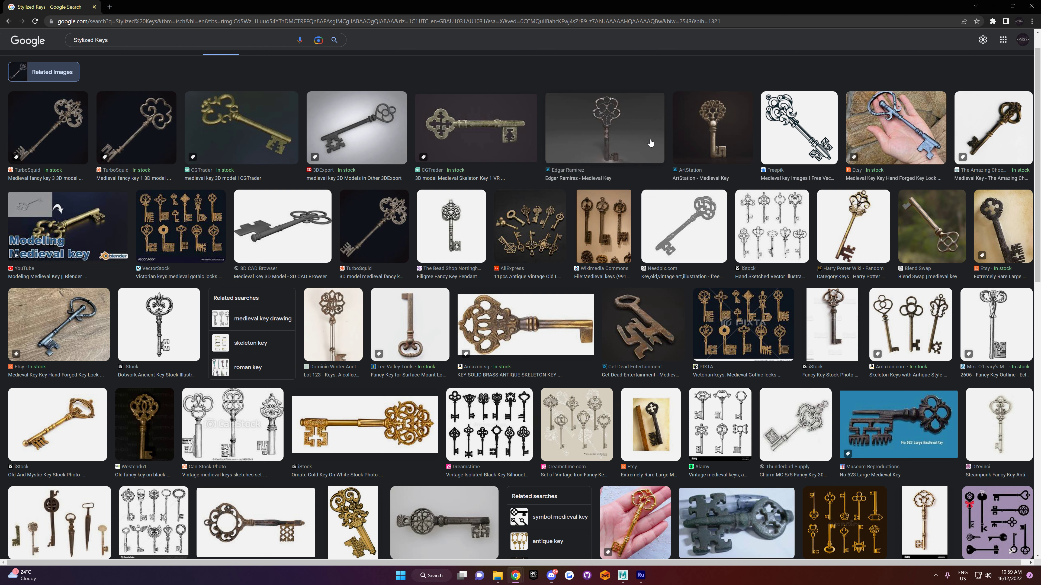
click(499, 127)
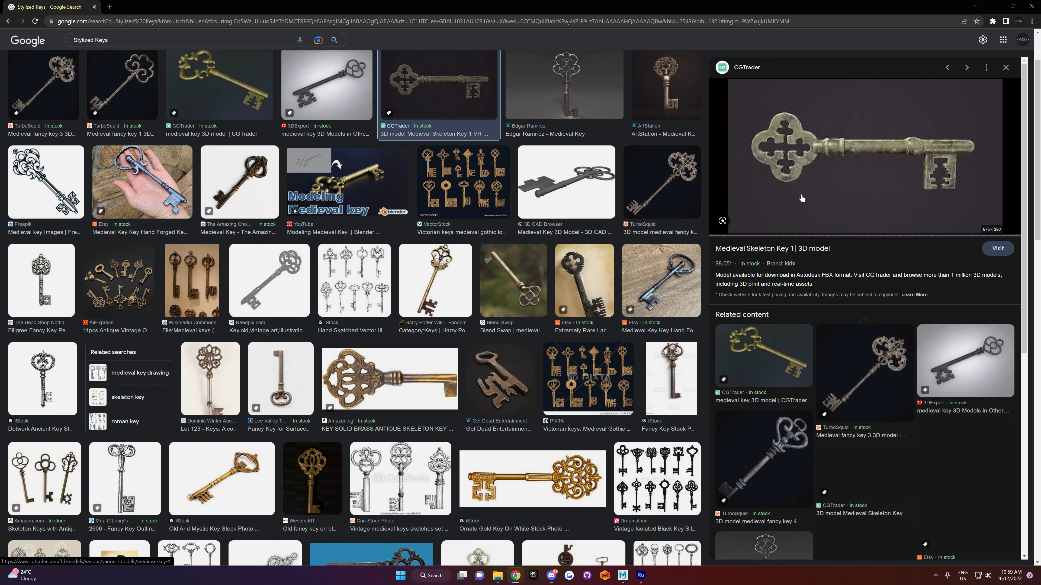
click(997, 249)
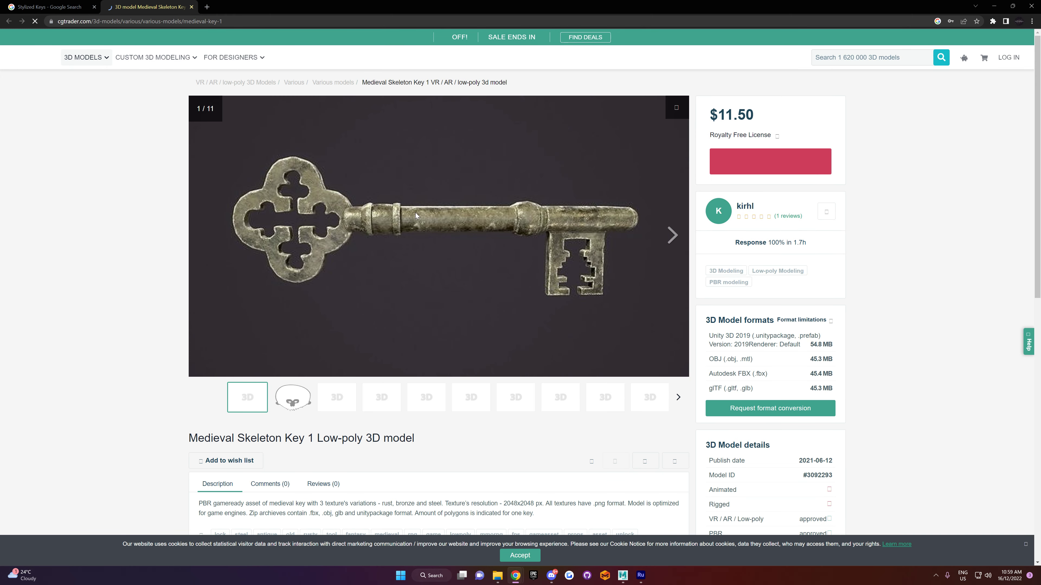
Step: Save the skeleton key picture to the Desktop as a JPEG named Key, and close the browser pages
right_click(416, 212)
key(Escape)
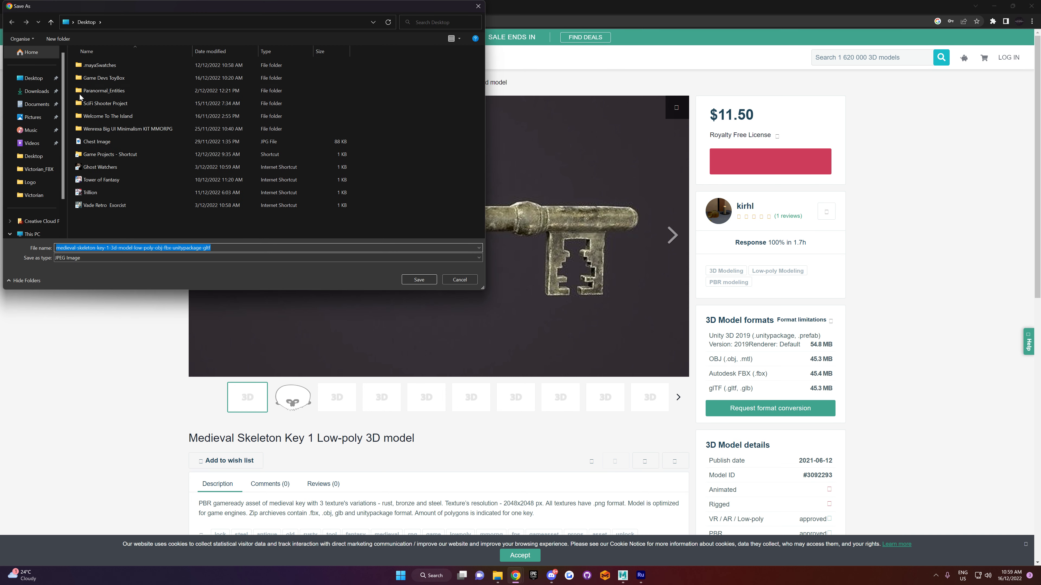
click(31, 80)
drag(221, 249, 2, 265)
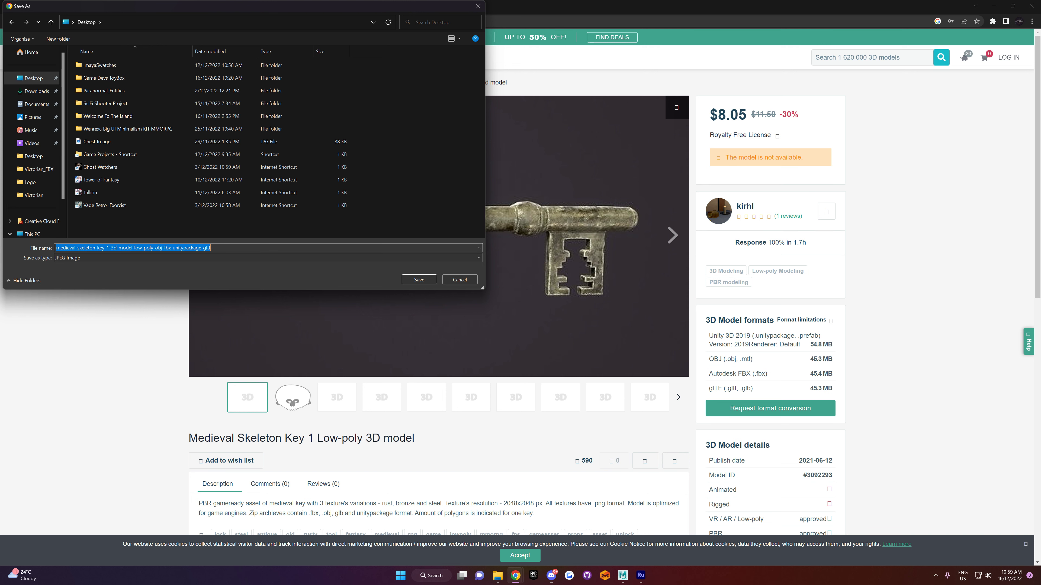
text(Key)
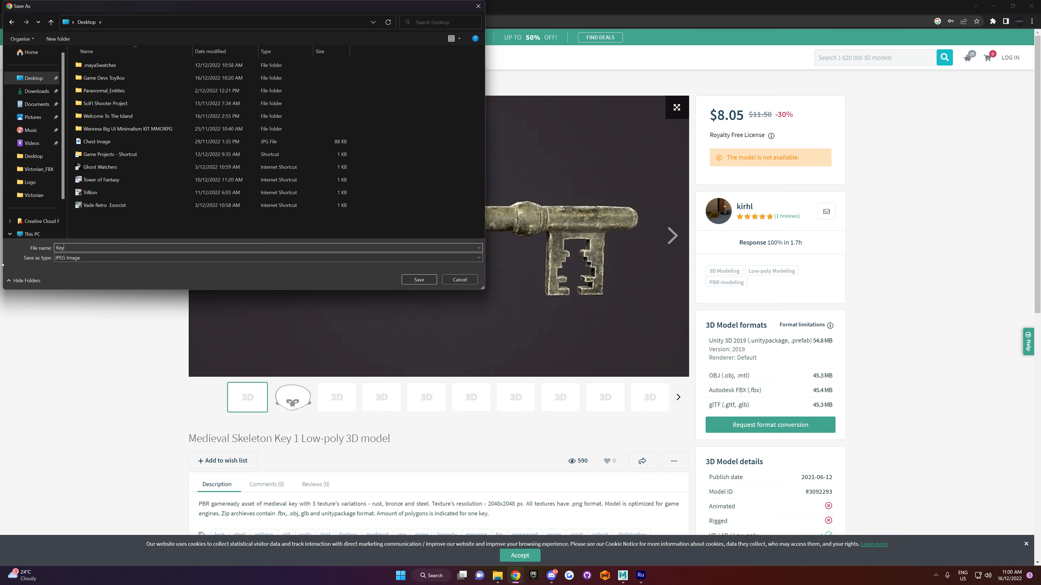
click(419, 280)
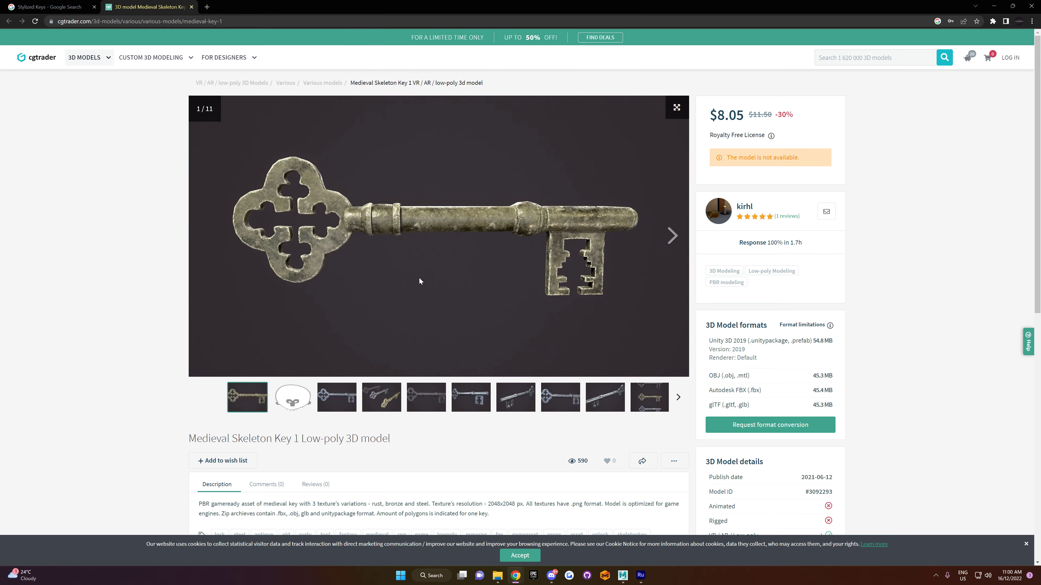
click(191, 8)
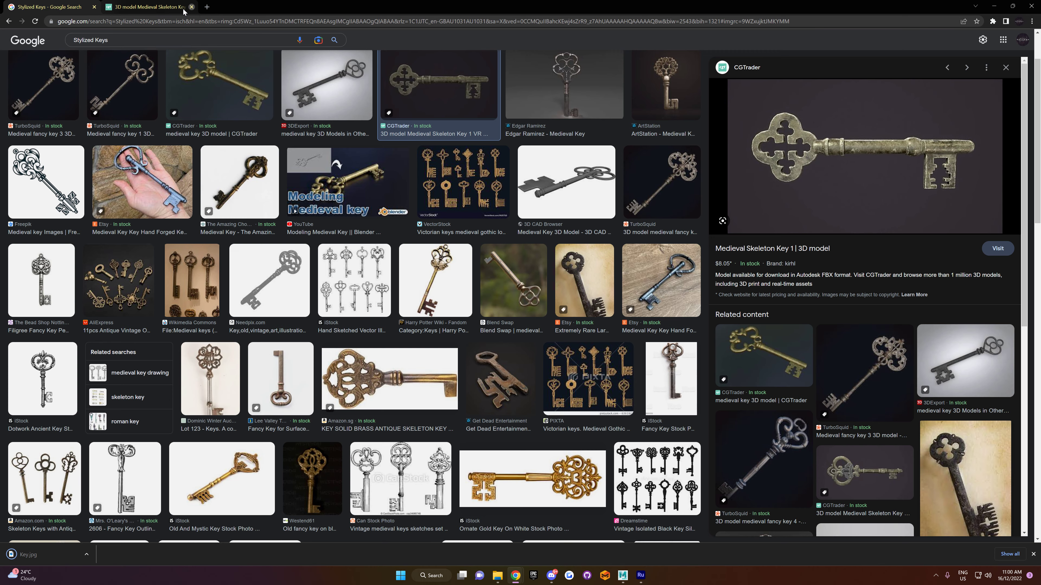
click(94, 7)
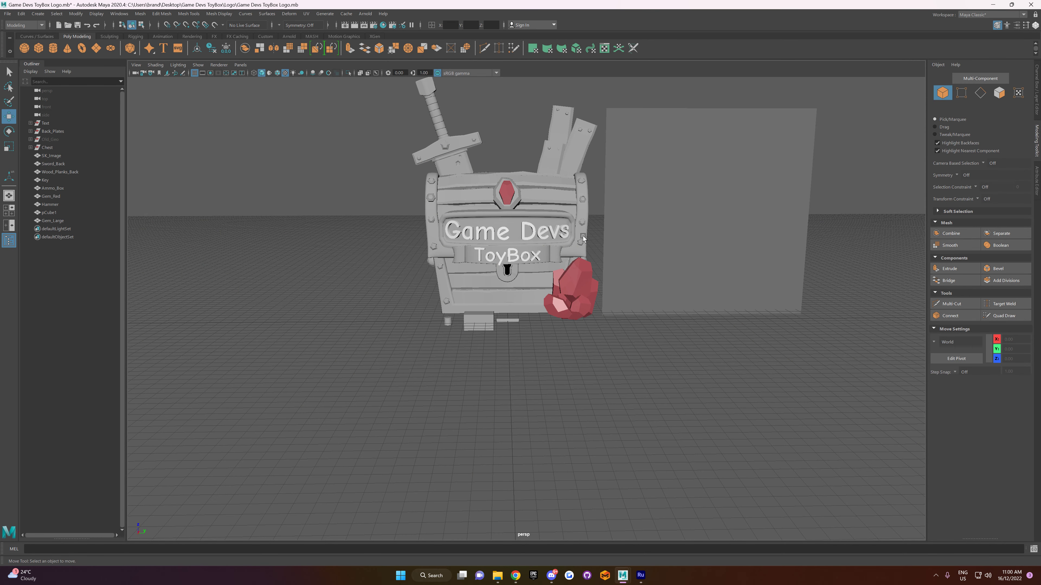
Step: In Maya, load Key.jpg from the Desktop as the color texture of the Image_Chest material in the Hypershade
click(51, 156)
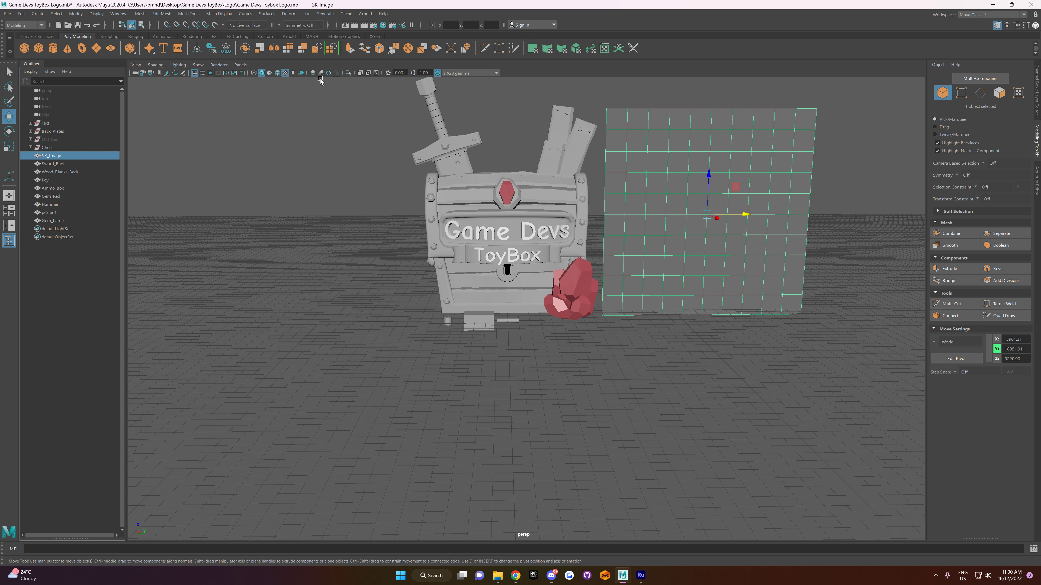
click(382, 24)
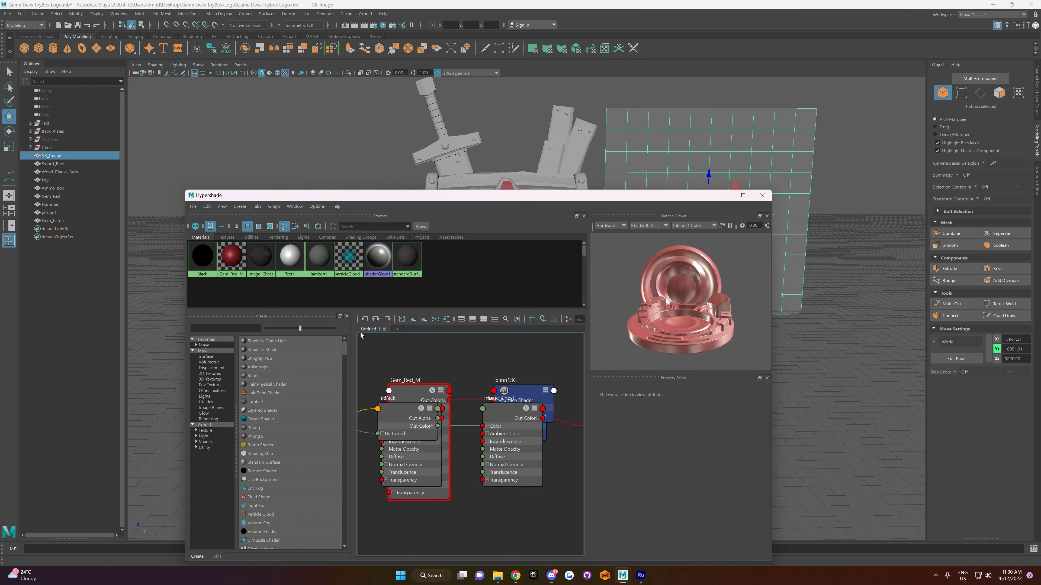
click(262, 265)
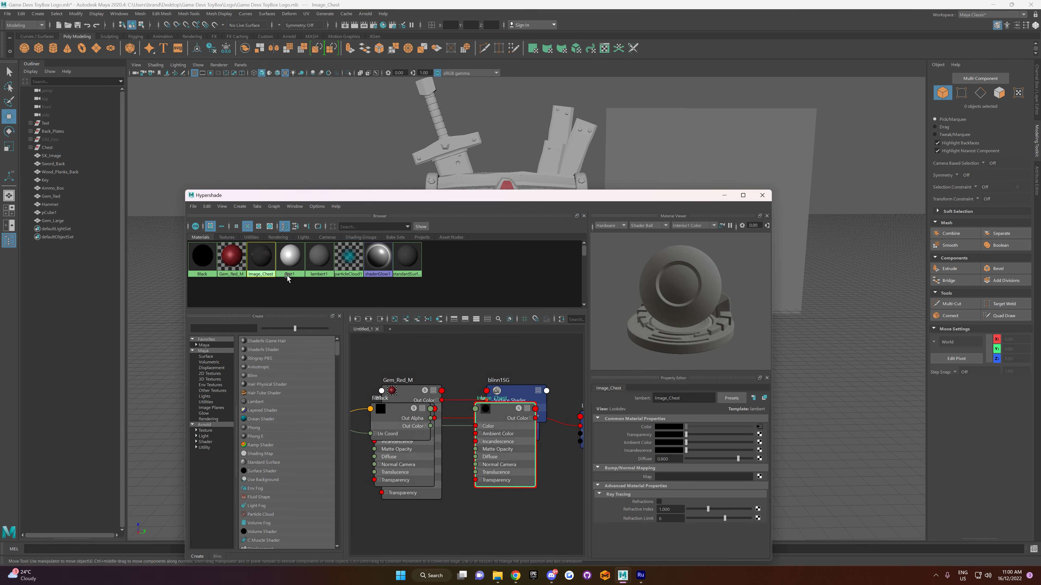
click(760, 427)
click(761, 452)
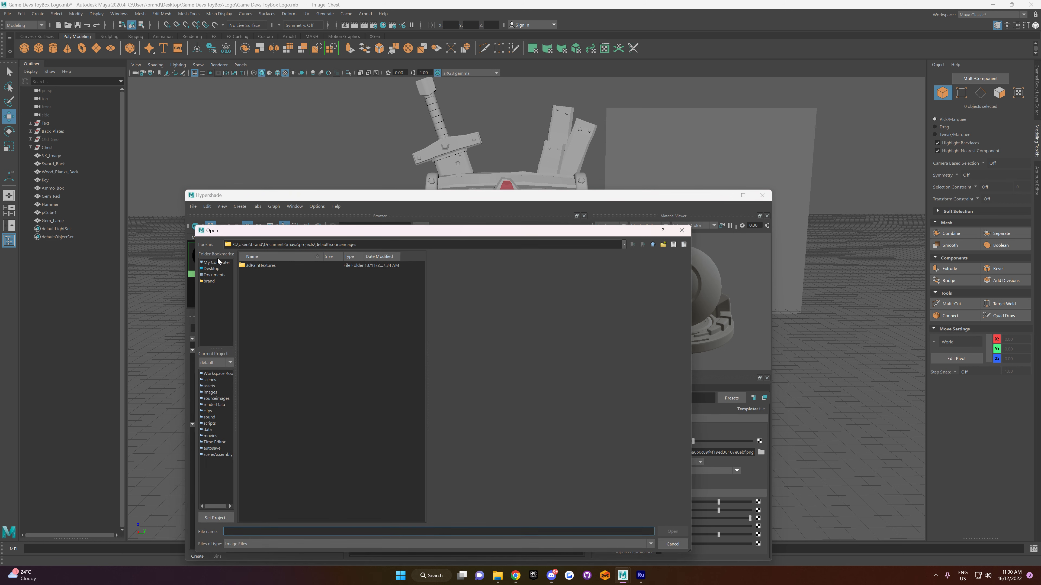
click(212, 269)
double_click(269, 322)
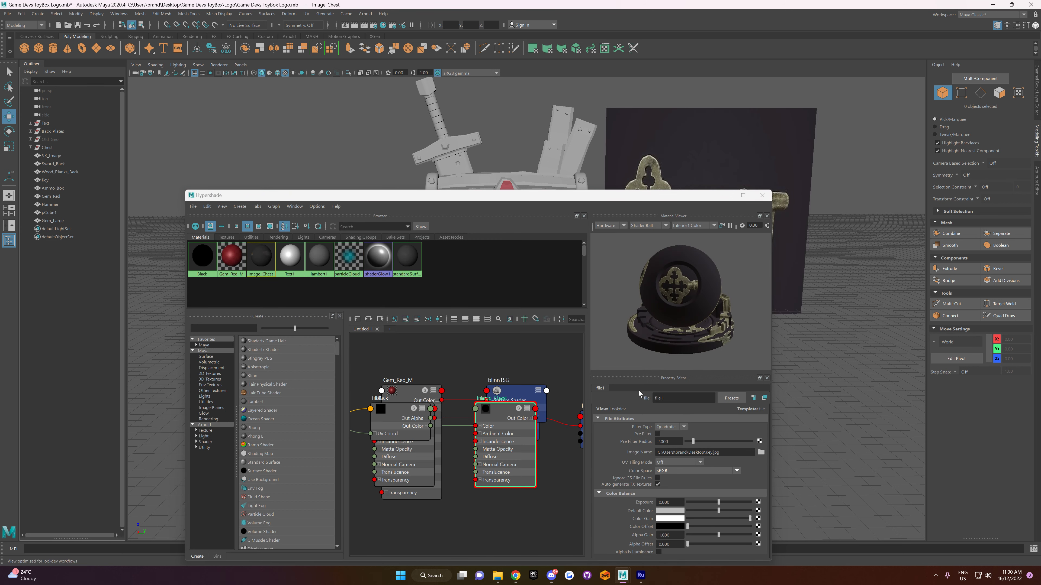
click(762, 196)
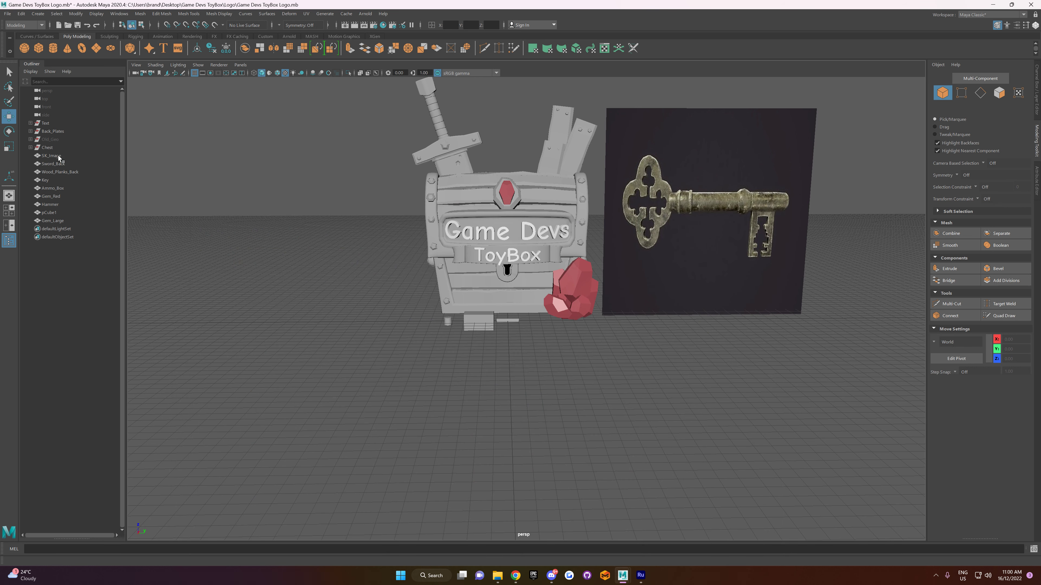
Step: Try to stretch the SK_Image reference plane along its X axis, and undo the scaling
click(768, 211)
key(r)
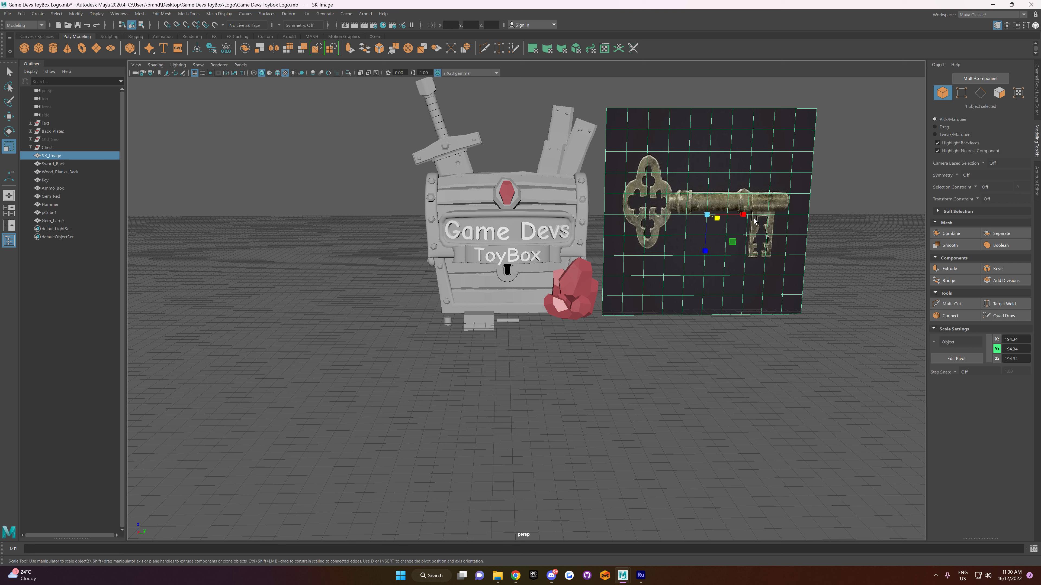
drag(745, 215, 758, 219)
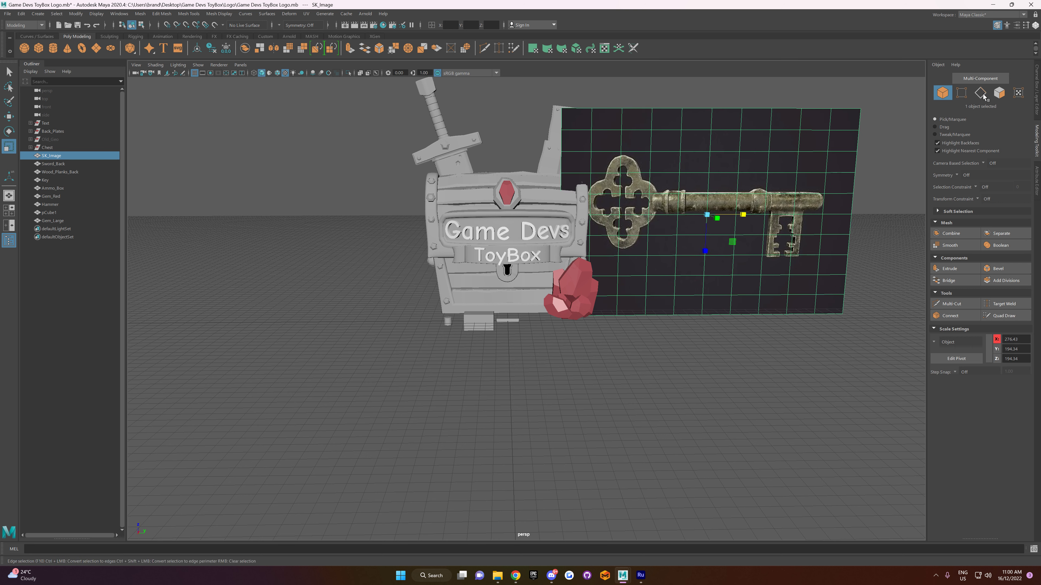
click(1037, 97)
key(ctrl+z)
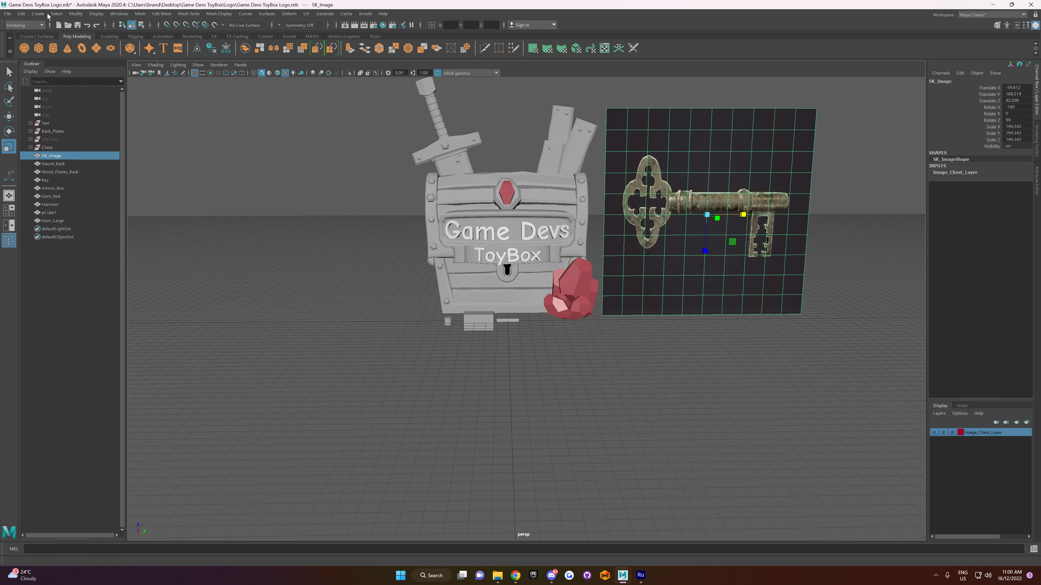
Step: Freeze the SK_Image plane's transformations and widen it to a Y scale of about 1.65, placed clear of the chest
click(76, 13)
click(101, 51)
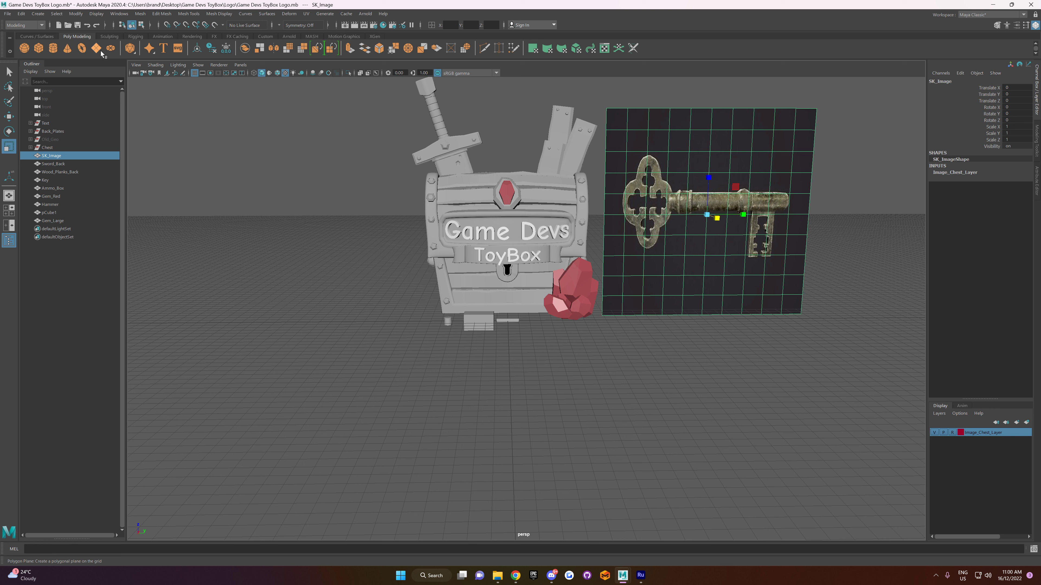
drag(743, 214, 817, 217)
key(w)
alt+middle_drag(695, 383, 687, 378)
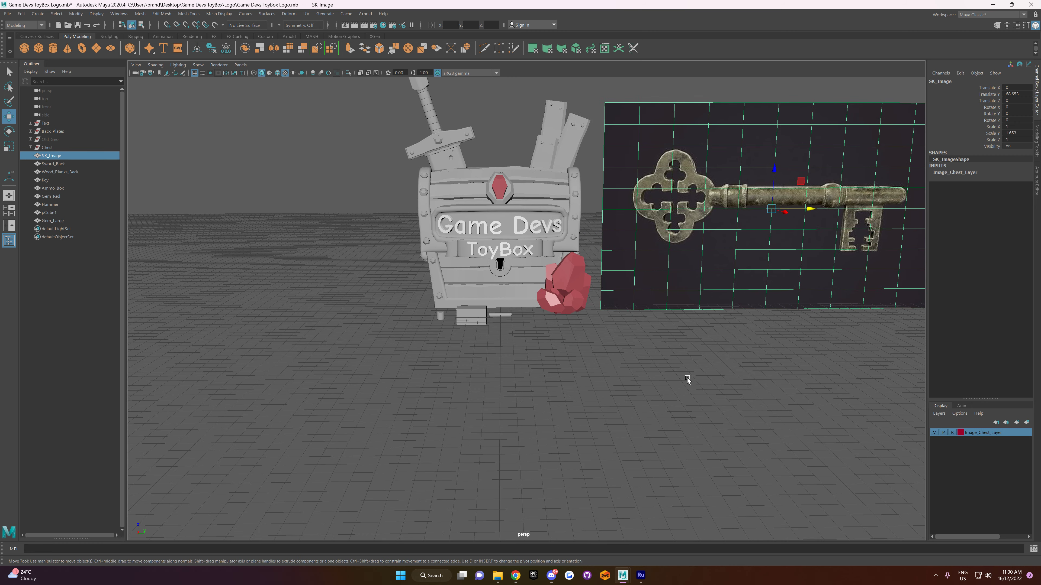
click(686, 378)
scroll(648, 371, up, 3)
alt+drag(647, 371, 627, 355)
scroll(629, 360, down, 3)
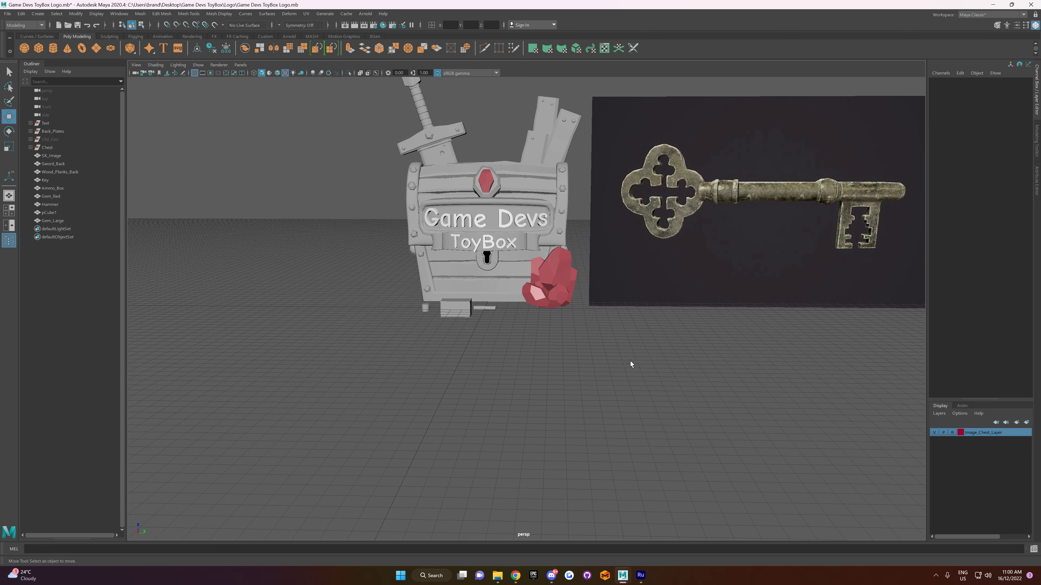
Step: Shift the small Key cylinder to a Y position of 15.5, rotate it 90 degrees about Z and raise it in front of the chest
scroll(611, 369, up, 4)
click(486, 310)
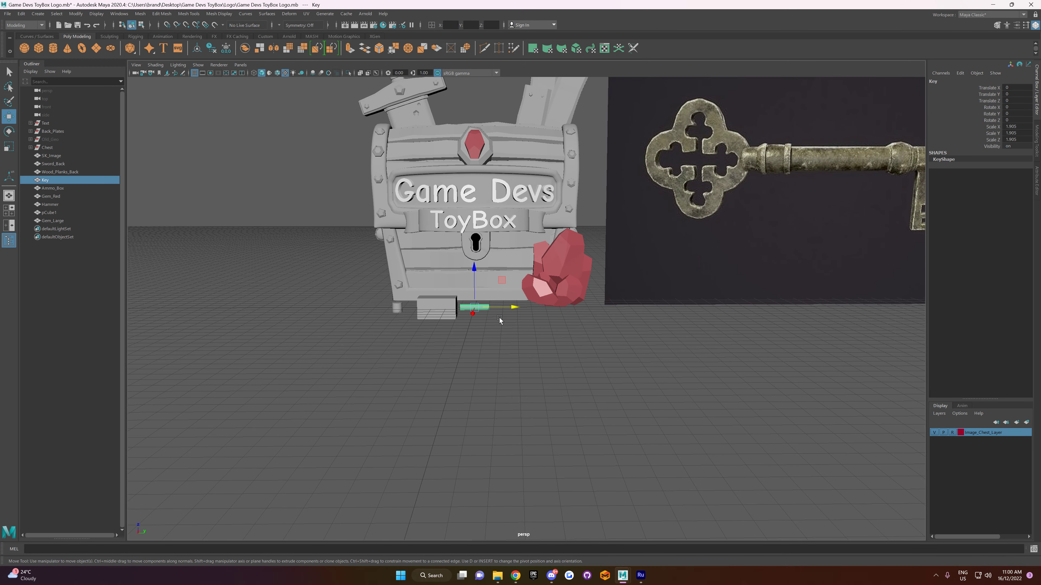
drag(506, 308, 517, 308)
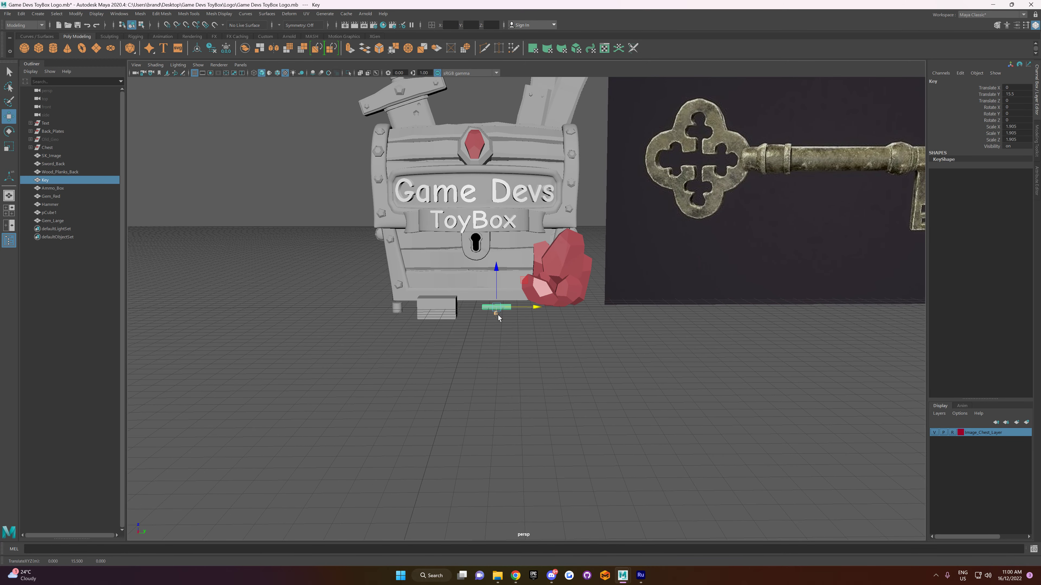
scroll(557, 320, down, 2)
scroll(556, 323, up, 6)
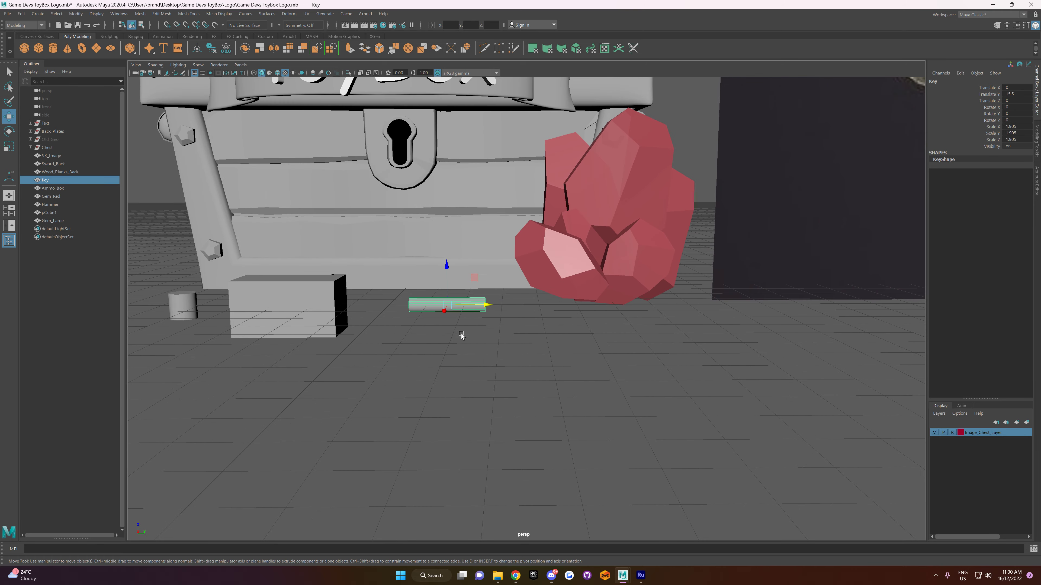
scroll(461, 335, down, 4)
scroll(572, 338, up, 5)
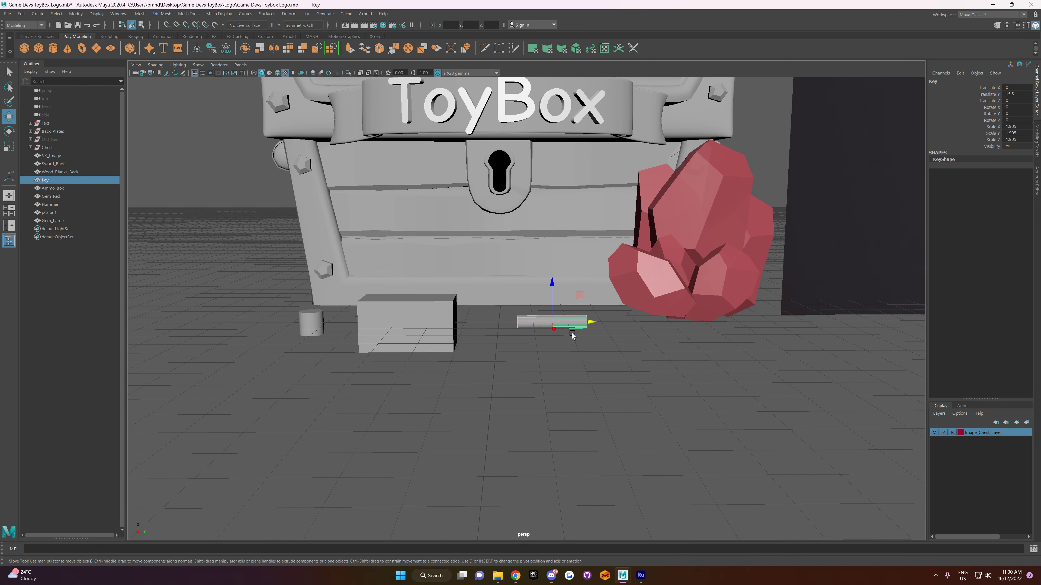
key(e)
drag(545, 327, 554, 133)
key(w)
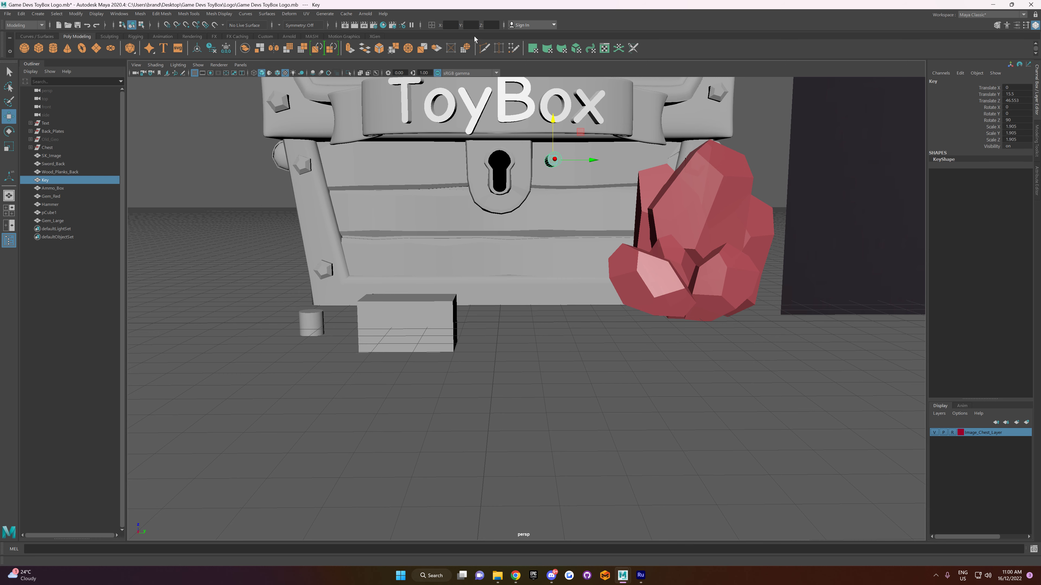
Step: Set the Key cylinder's Y position to 0, scale it uniformly to about 2.85 and place it in front of the chest
click(470, 25)
text(0)
key(Return)
alt+drag(551, 193, 506, 163)
key(r)
key(w)
key(r)
alt+drag(501, 168, 736, 85)
click(502, 164)
key(w)
alt+drag(584, 209, 836, 304)
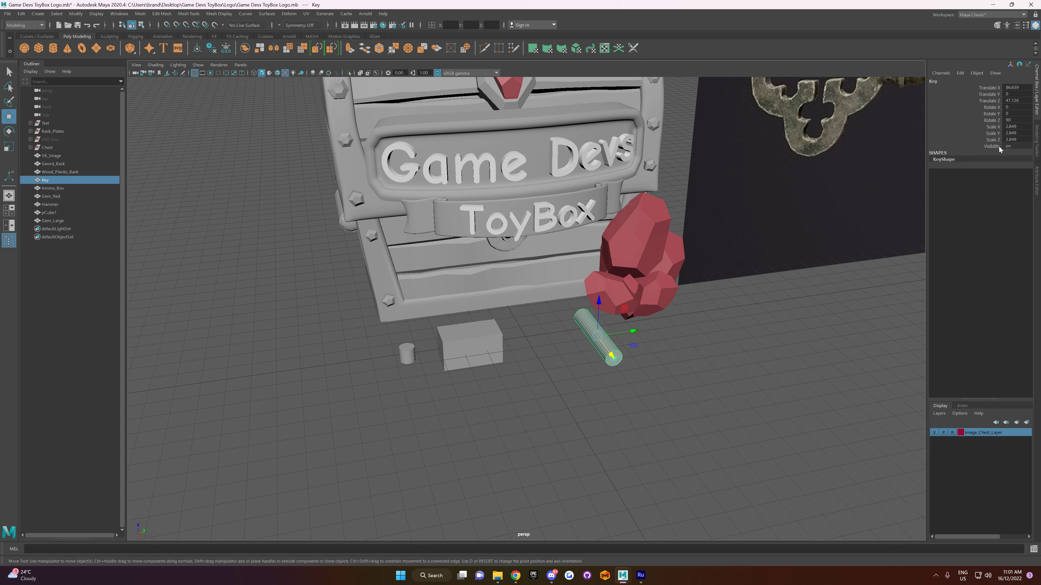
Step: Create a new polygon cylinder at the origin and rotate it -90 degrees about Z
click(671, 344)
scroll(656, 348, up, 3)
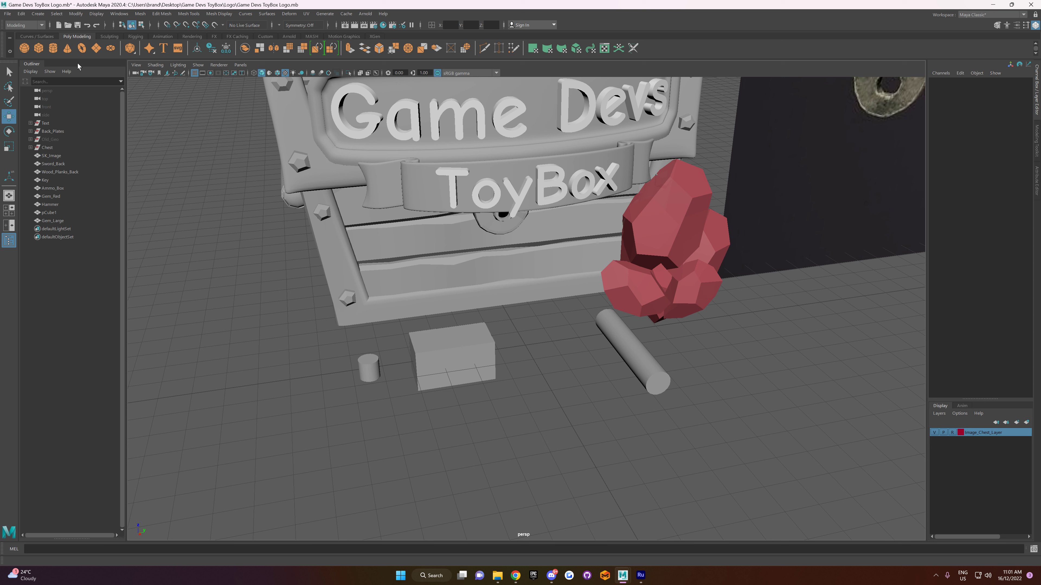
click(53, 48)
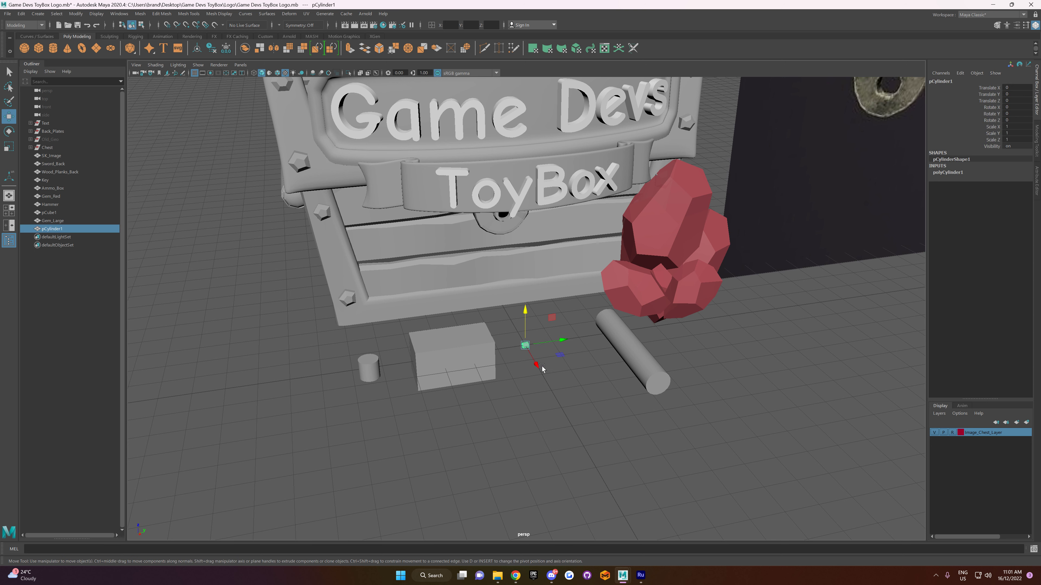
key(e)
drag(552, 361, 519, 374)
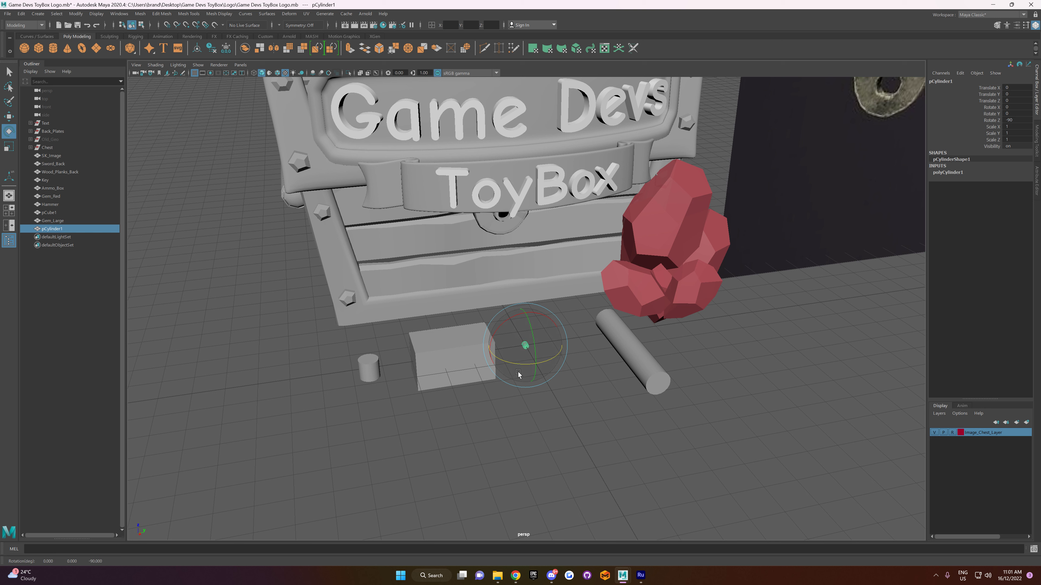
Step: Snap the old Key cylinder and the new cylinder to the grid at an X position of 30
click(637, 338)
key(w)
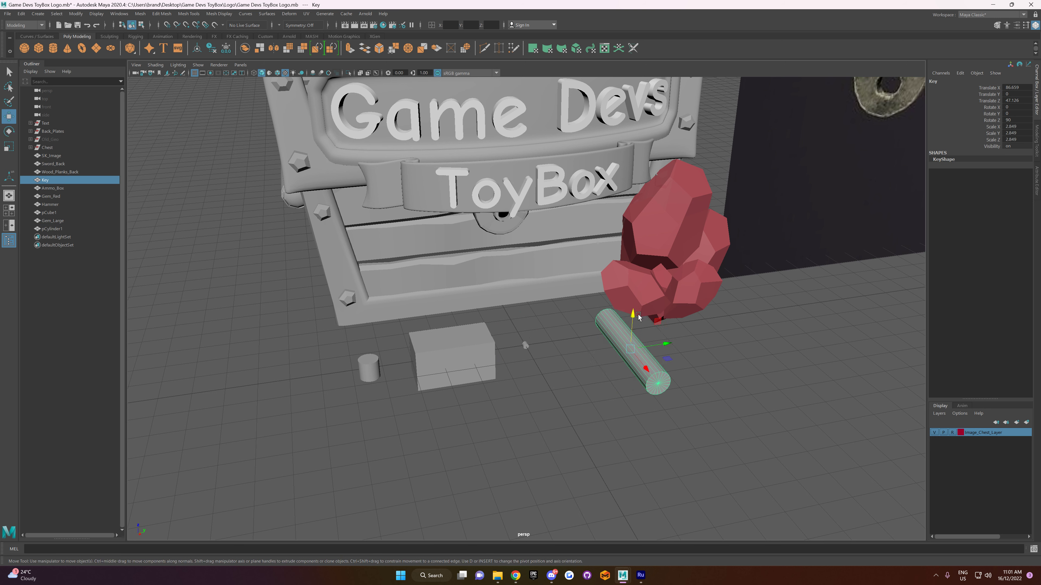
drag(634, 349, 534, 355)
click(535, 358)
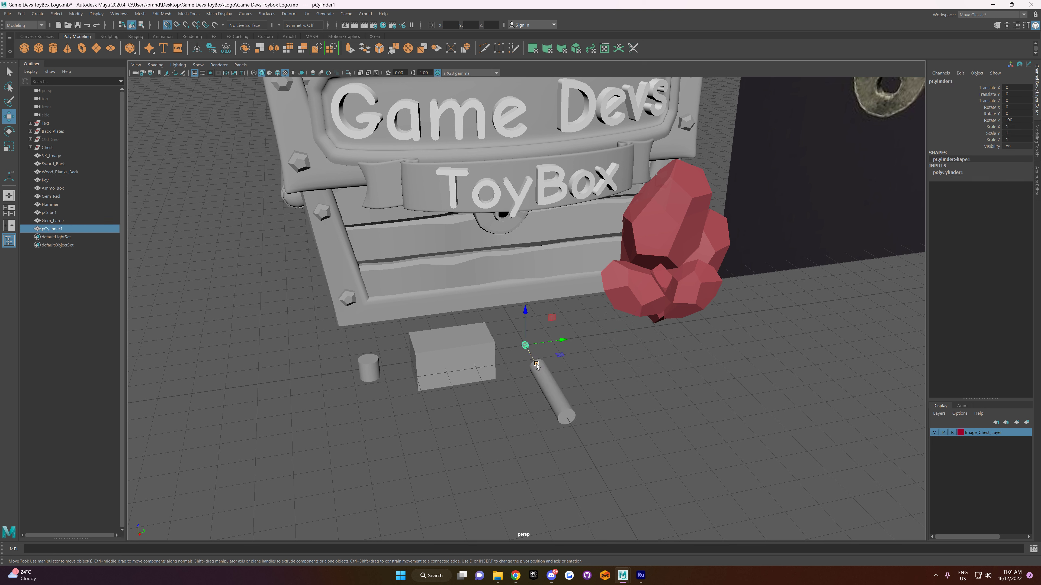
Step: Scale the new cylinder uniformly to about 2.8 to match the old Key cylinder's thickness, and delete the old one
key(r)
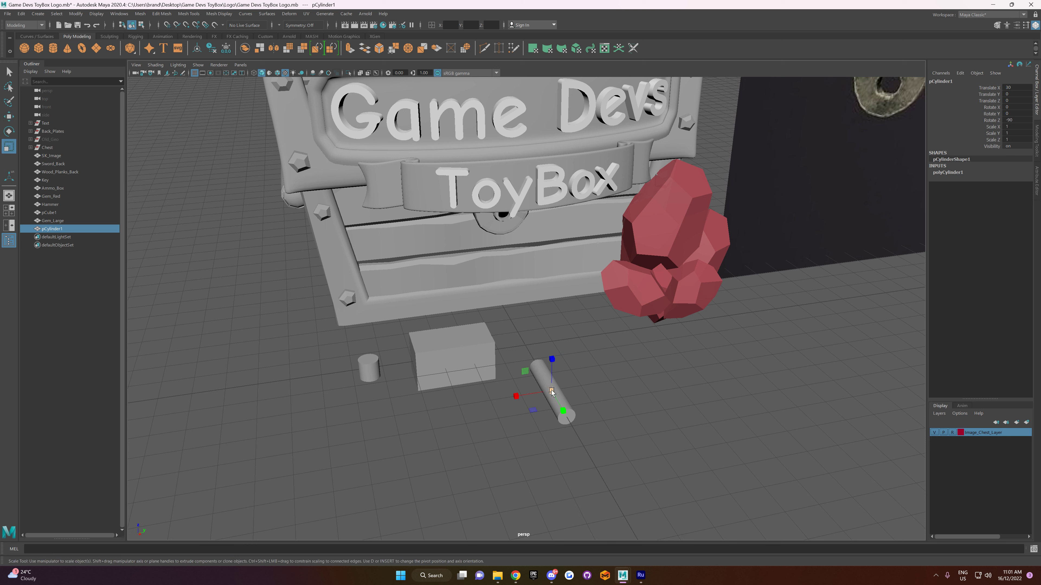
mouse_move(551, 390)
mouse_down()
mouse_move(576, 393)
mouse_move(561, 393)
mouse_up()
key(ctrl+z)
key(ctrl+z)
key(ctrl+z)
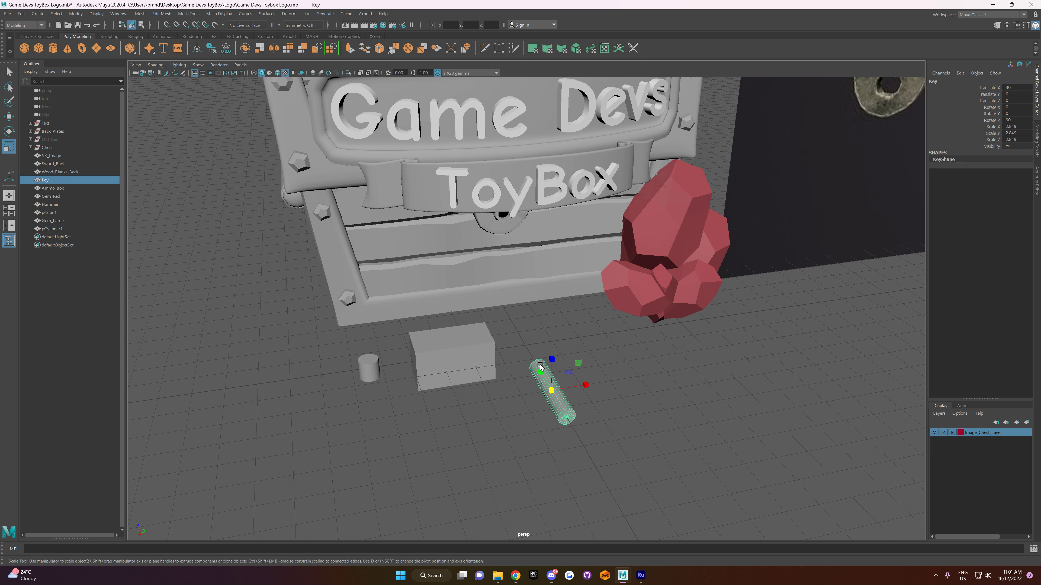
click(552, 391)
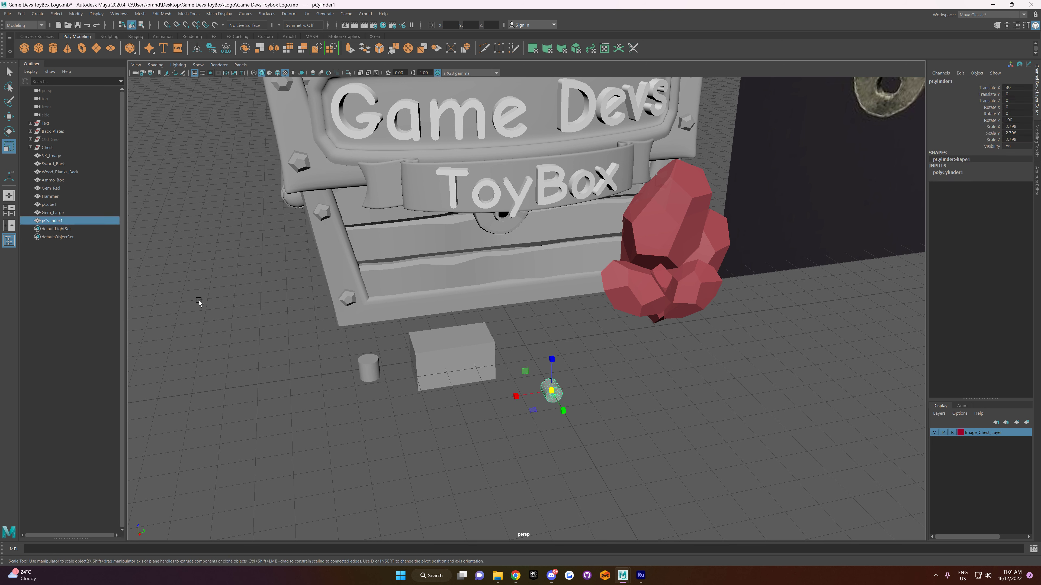
Step: Rename the new cylinder Key and set its axis subdivisions to 11
double_click(67, 221)
text(Key)
key(Return)
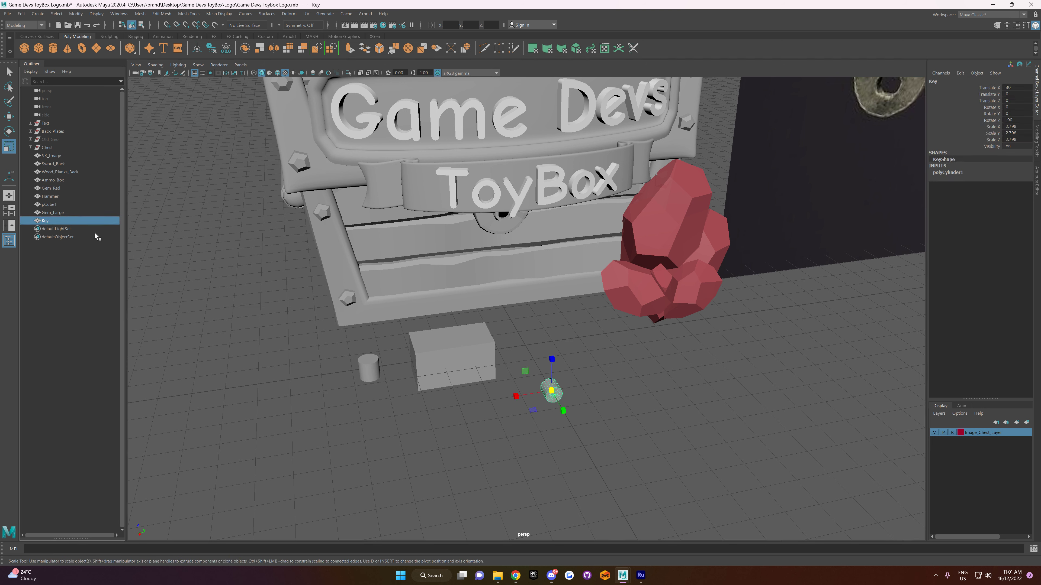
click(956, 173)
click(1014, 193)
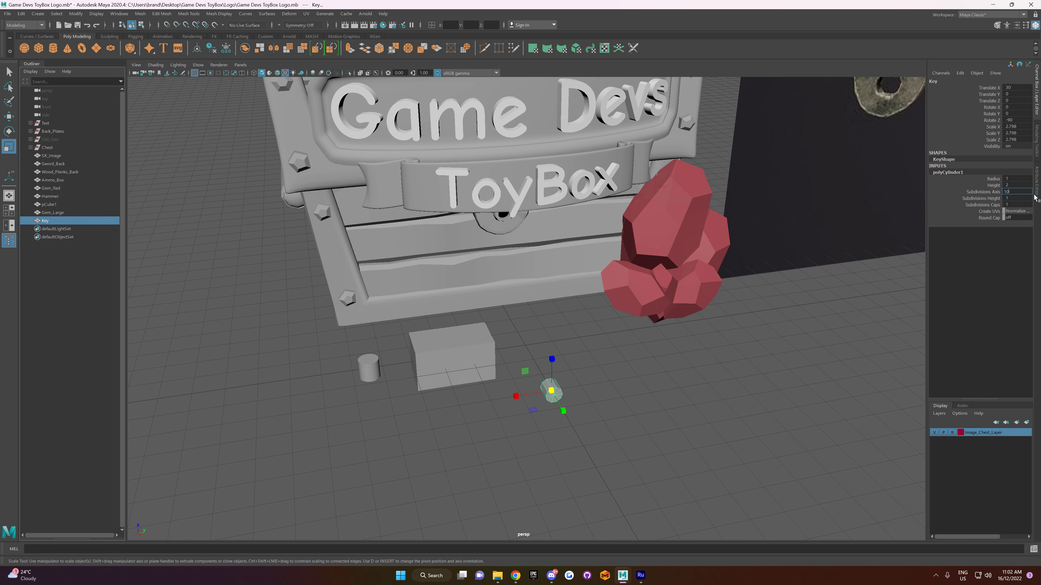
text(1)
key(Return)
Step: Stretch the Key cylinder along its length to a Y scale of about 24 to form the key's shaft
alt+drag(665, 283, 652, 315)
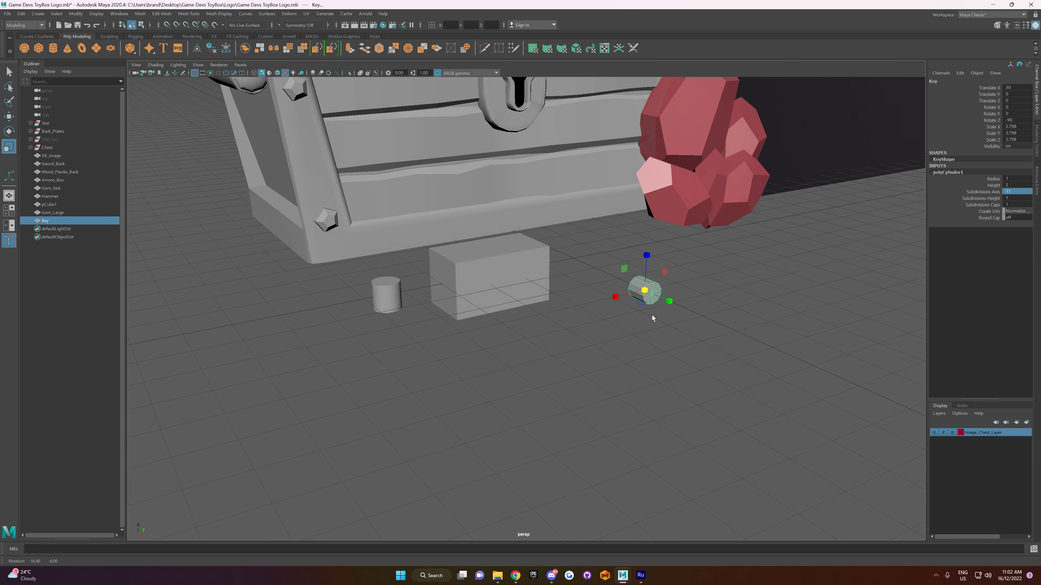
key(f)
scroll(634, 297, down, 6)
alt+drag(515, 299, 819, 438)
alt+drag(801, 386, 641, 266)
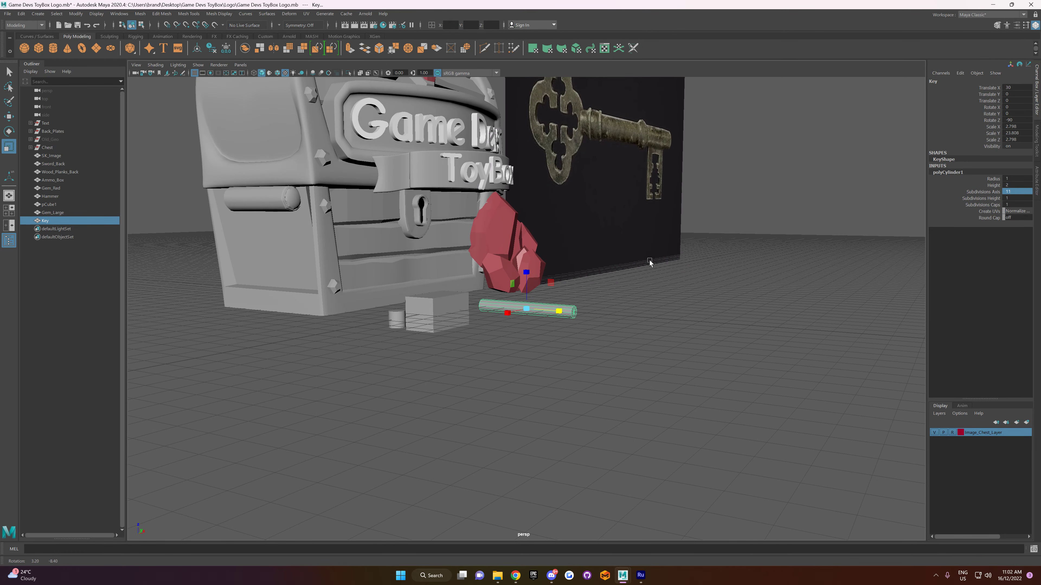
alt+drag(585, 313, 592, 312)
Step: Select the edge loops around both ends of the Key shaft and bevel them
scroll(592, 316, up, 4)
right_drag(593, 319, 595, 300)
double_click(601, 316)
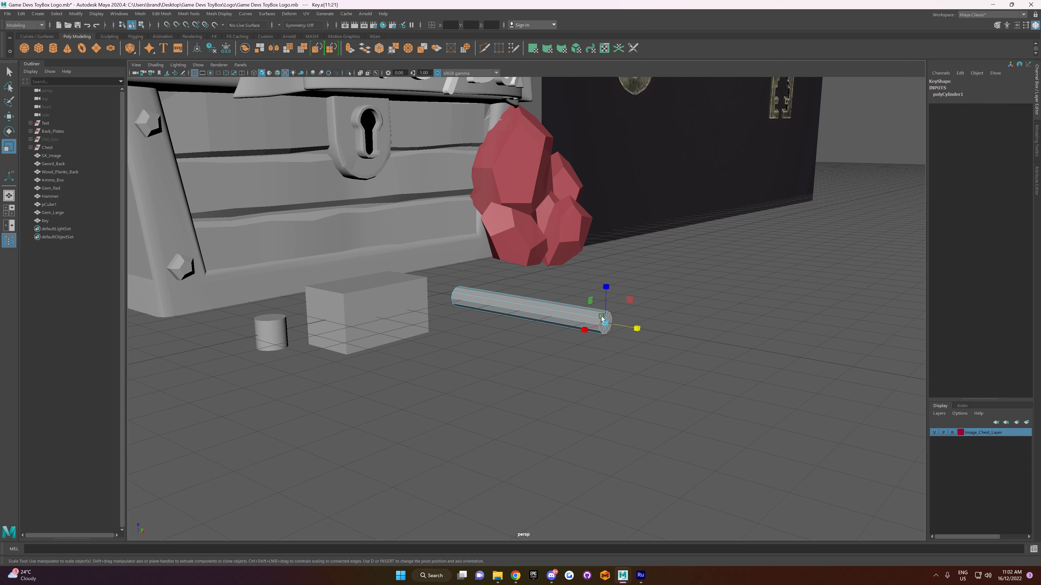
double_click(456, 290)
scroll(726, 223, down, 3)
alt+drag(590, 312, 623, 322)
click(1038, 131)
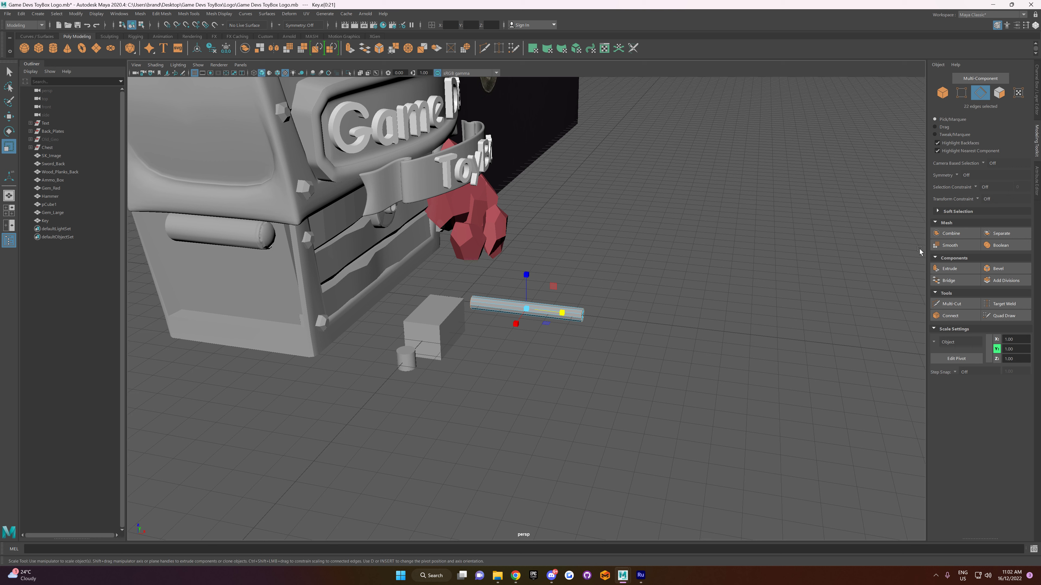
click(997, 268)
alt+drag(718, 248, 688, 240)
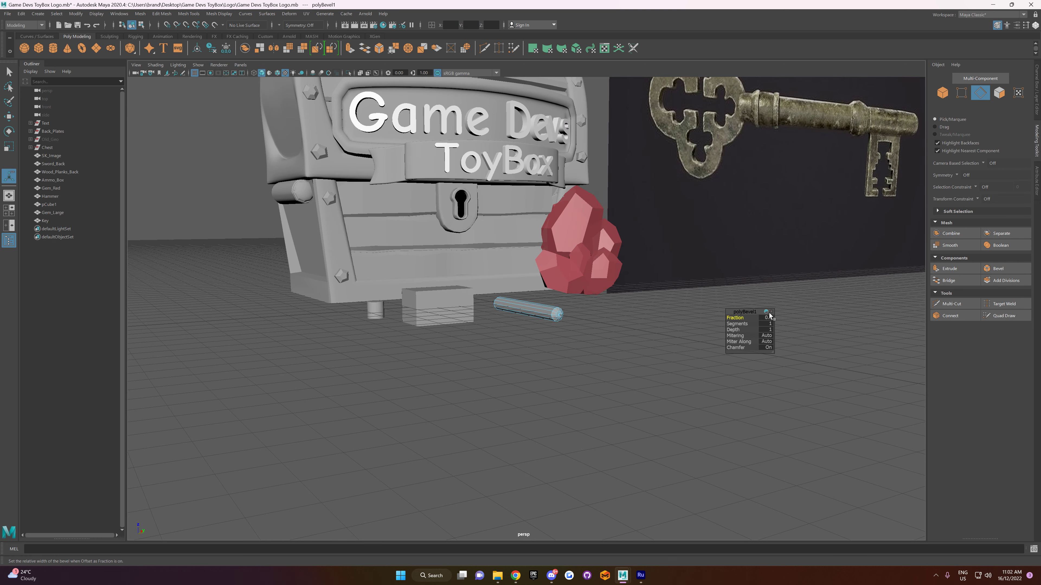
Step: Round the shaft's ends by setting the bevel's fraction to 0.9 and its segments to 3
drag(735, 317, 734, 314)
drag(741, 318, 739, 318)
drag(742, 317, 601, 336)
alt+drag(591, 340, 651, 312)
scroll(615, 326, up, 4)
drag(738, 324, 743, 324)
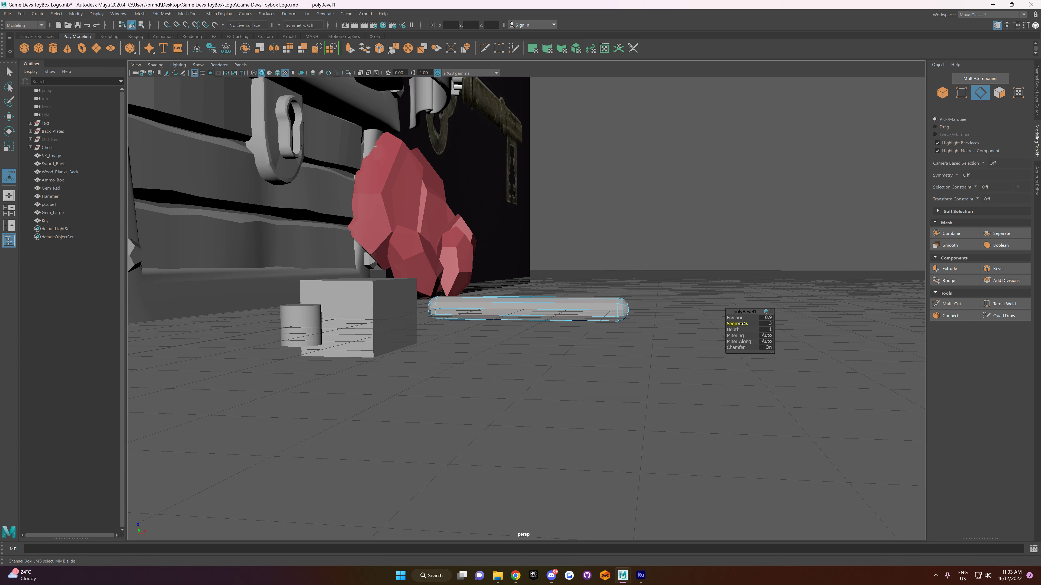
Step: Return the Key shaft to object selection and apply Soften/Harden Edges to it
right_drag(662, 302, 686, 292)
click(694, 318)
alt+drag(694, 321, 665, 327)
click(608, 320)
click(220, 15)
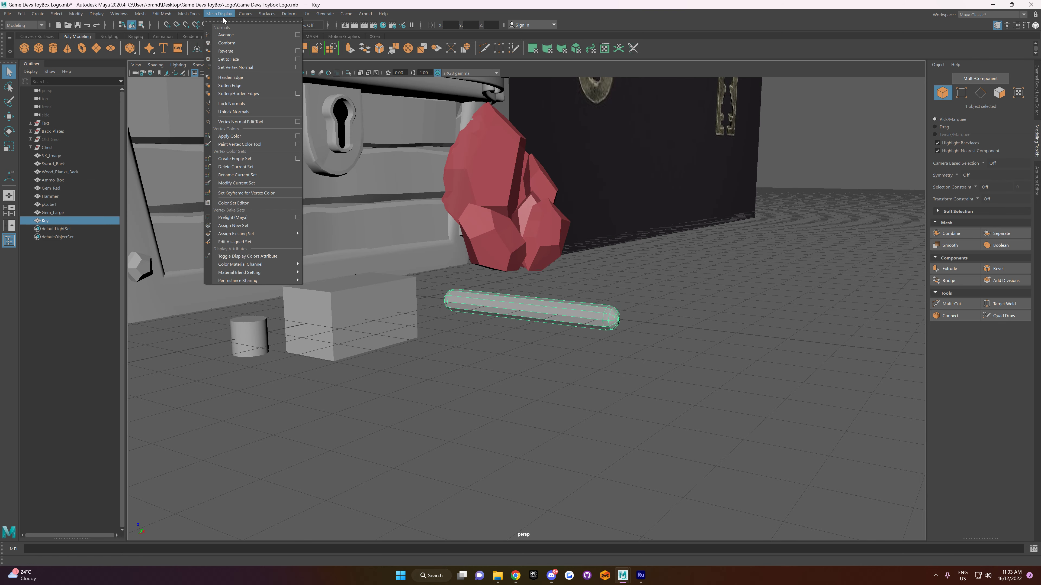
click(249, 94)
click(687, 307)
alt+drag(607, 364, 629, 328)
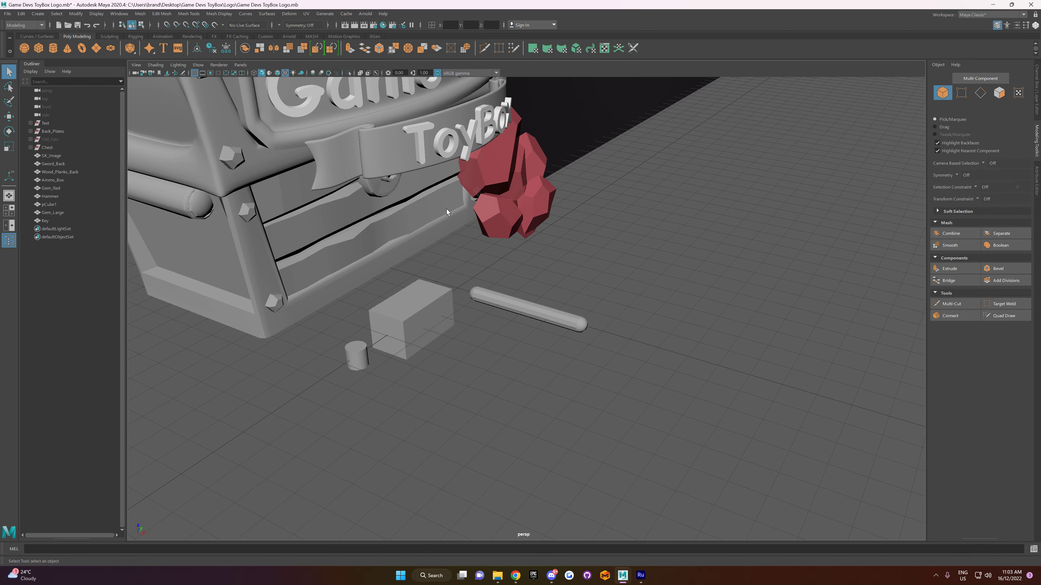
Step: Rotate the Key shaft 90 degrees so it lies parallel to the chest's front
scroll(704, 206, down, 1)
alt+drag(700, 246, 696, 235)
scroll(697, 235, down, 2)
alt+drag(636, 317, 521, 327)
click(530, 300)
key(e)
key(w)
click(566, 363)
alt+drag(565, 364, 552, 338)
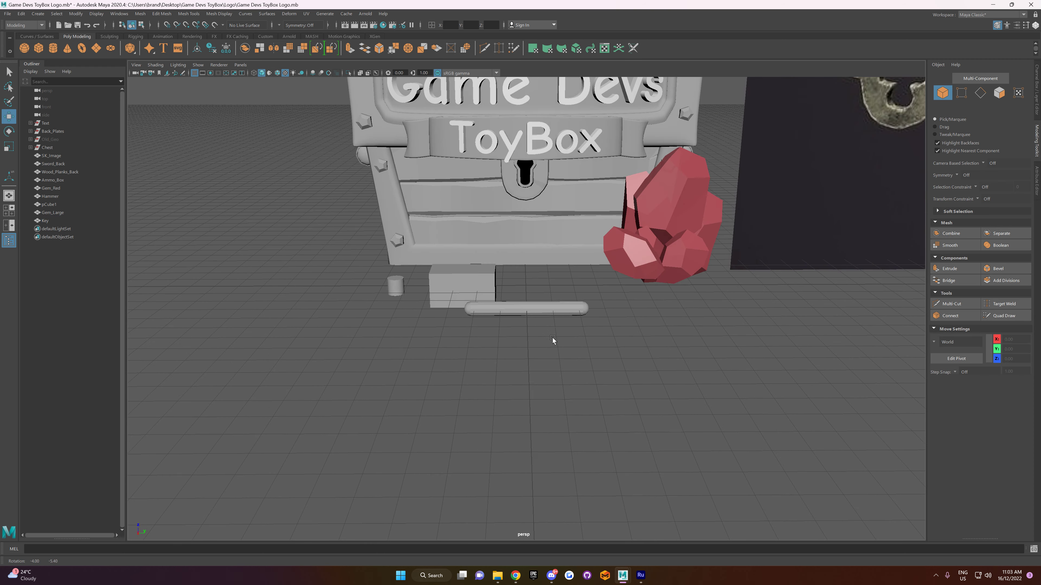
Step: Create a polygon cube at the Key shaft's end and scale it into a thin plate, 1.80 in X and 13.09 in Y and Z
click(38, 48)
key(x)
drag(534, 307, 598, 345)
key(r)
key(w)
key(r)
drag(586, 304, 566, 338)
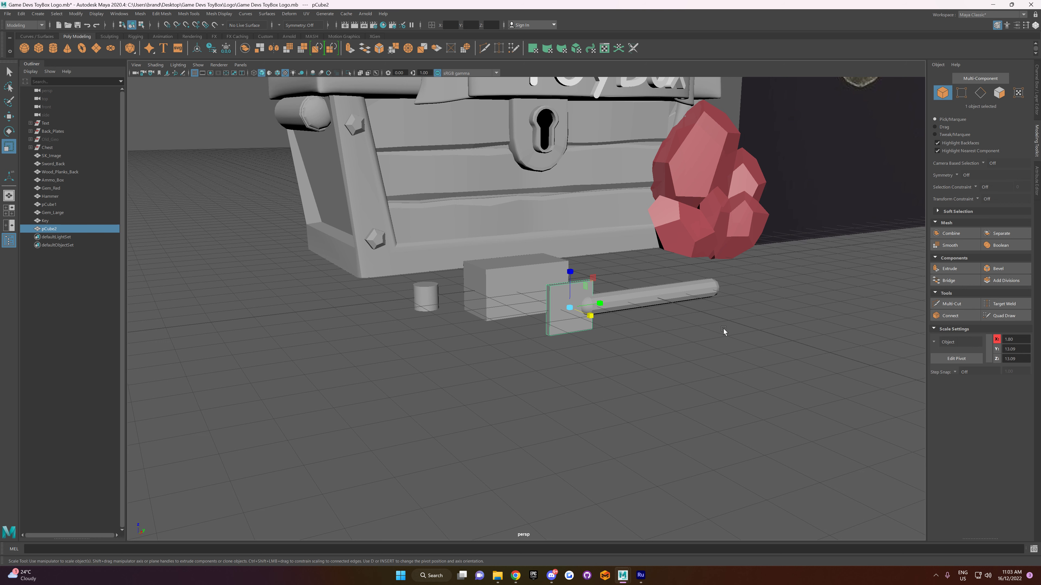
Step: Activate the Multi-Cut tool on the thin plate and set the symmetry to Object X
alt+drag(647, 341, 615, 369)
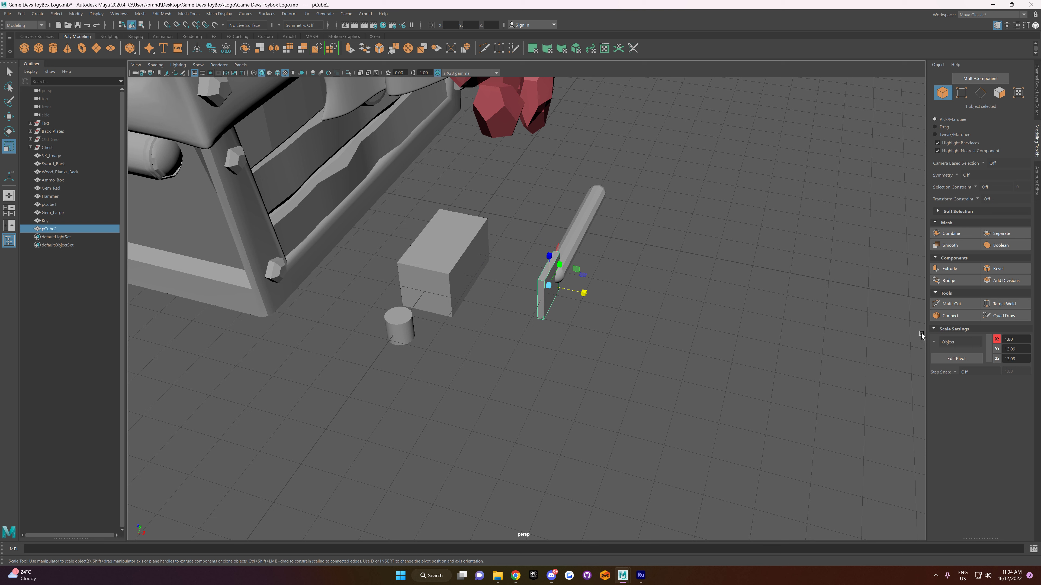
click(954, 304)
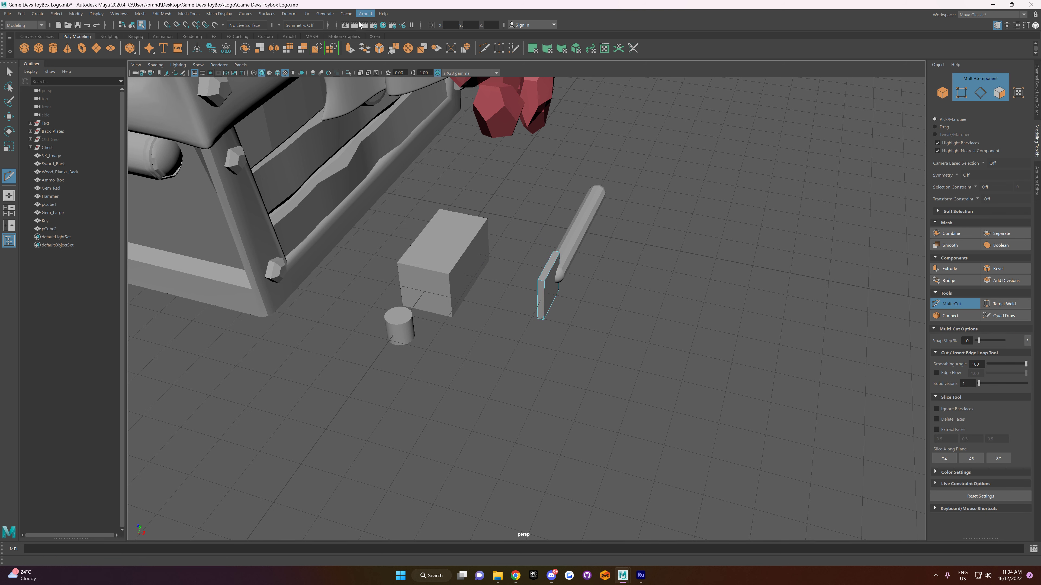
click(282, 25)
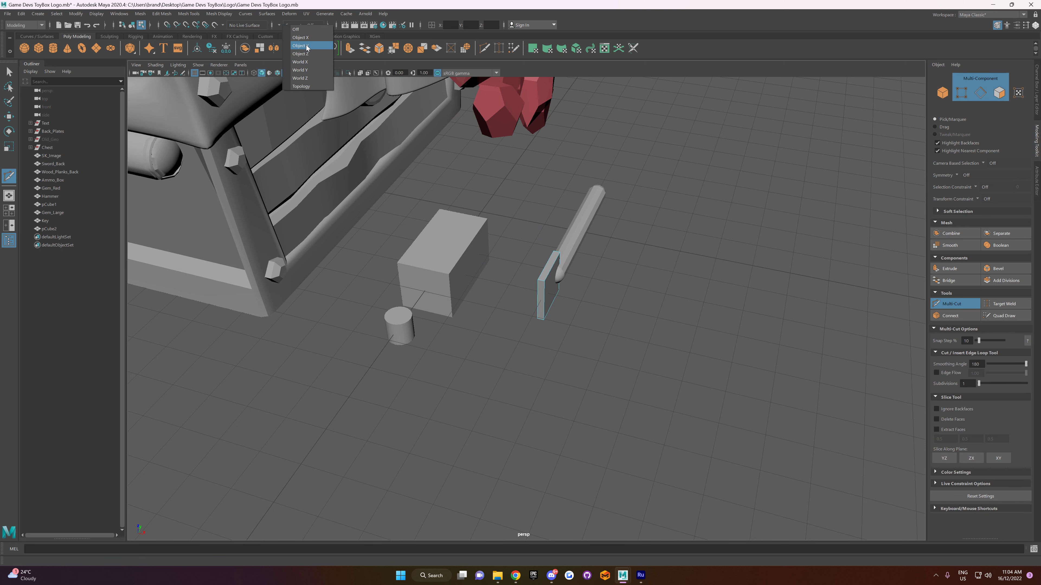
alt+drag(661, 333, 681, 331)
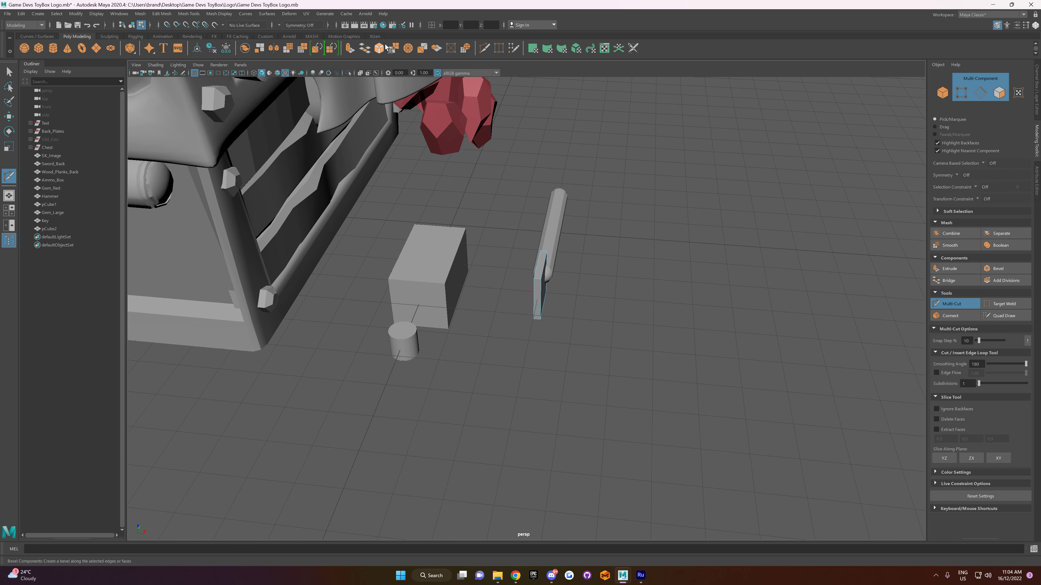
click(278, 26)
click(302, 39)
alt+drag(609, 288, 565, 305)
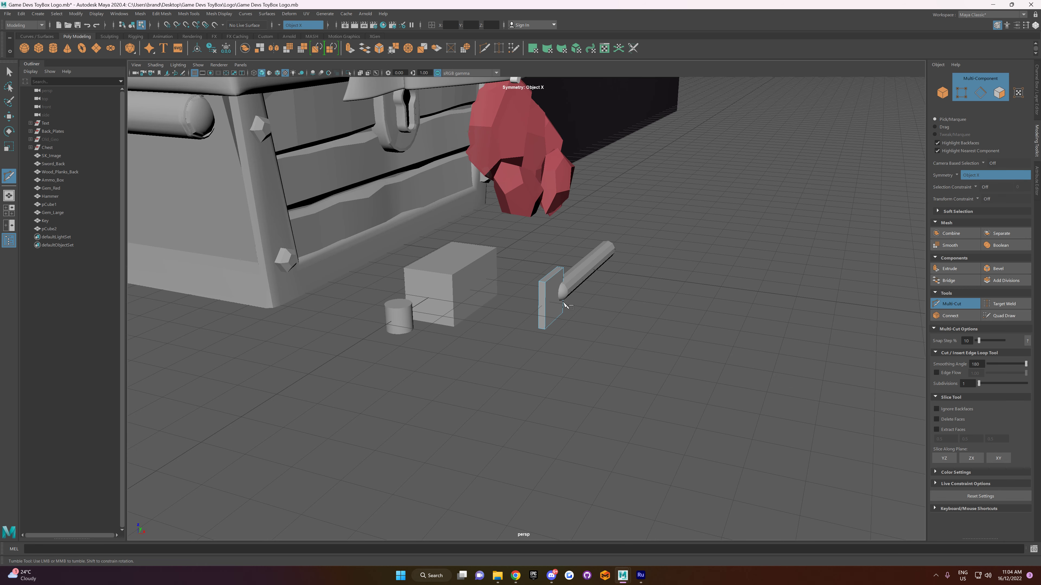
Step: Bevel the borders of the thin plate's two large faces with a fraction of 0.5, 1 segment and chamfer off
key(f)
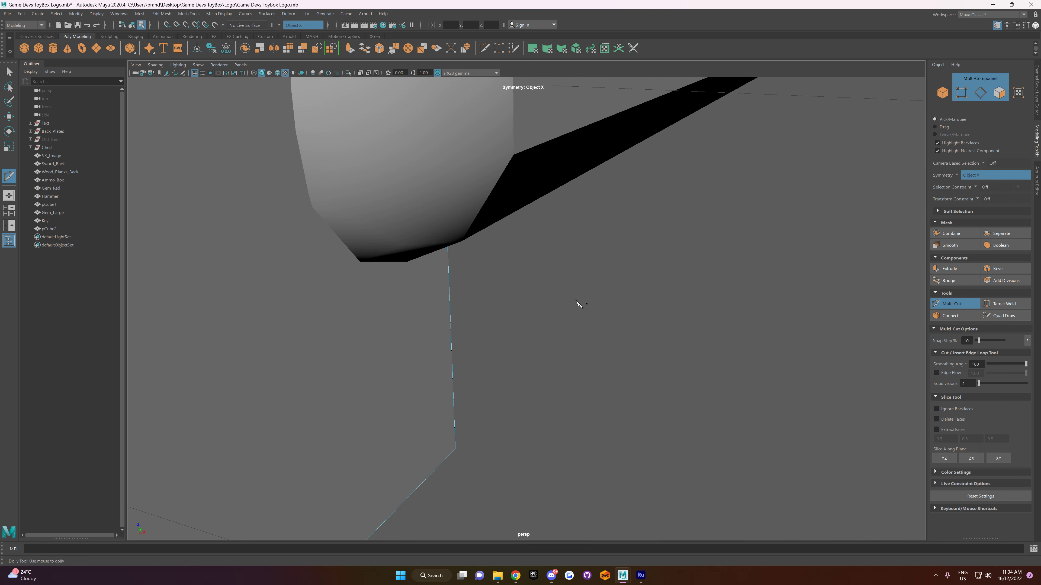
scroll(604, 274, down, 8)
alt+drag(600, 262, 545, 287)
key(w)
right_drag(480, 265, 484, 292)
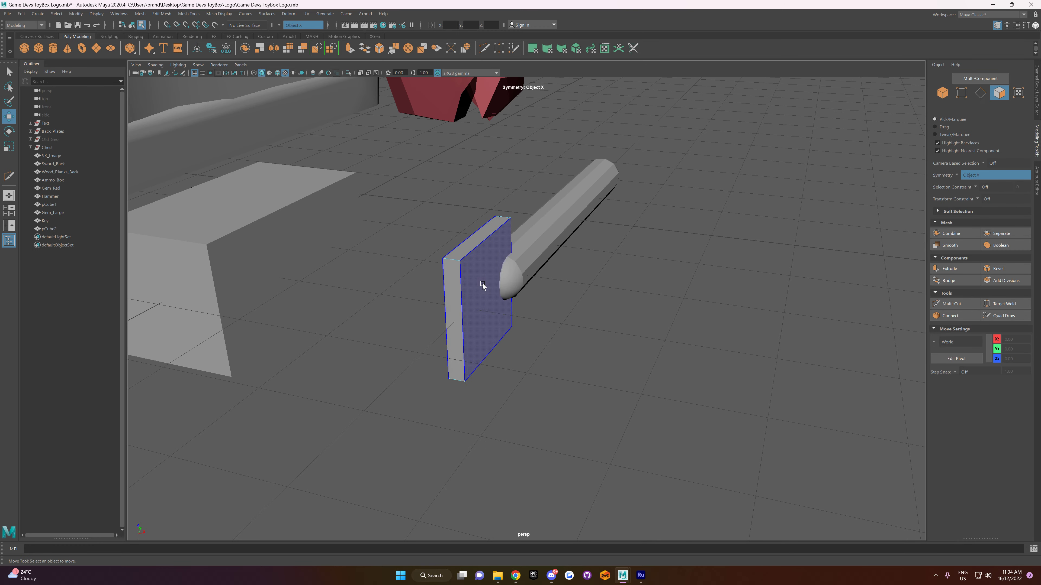
click(484, 280)
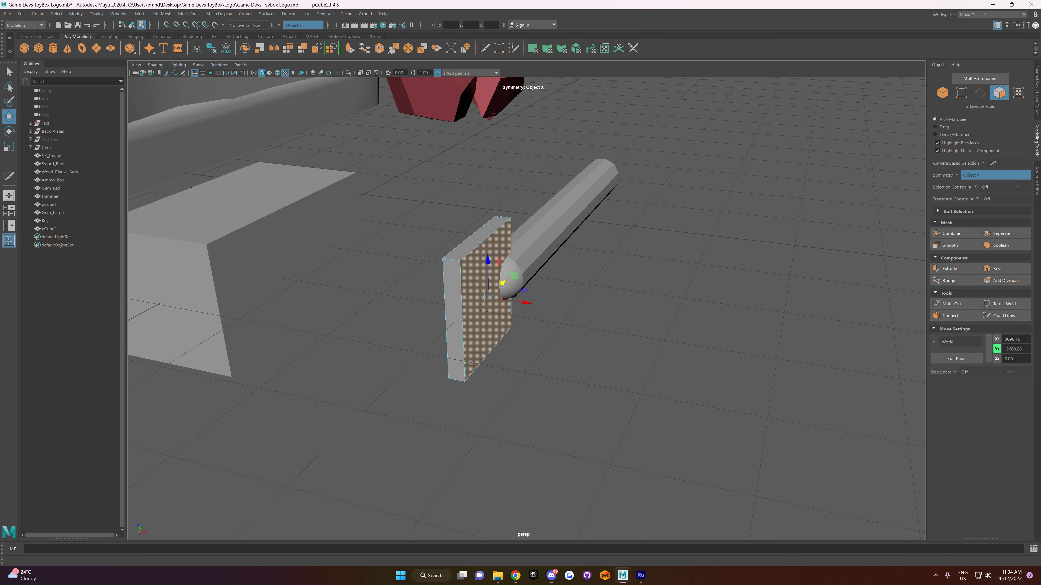
click(997, 268)
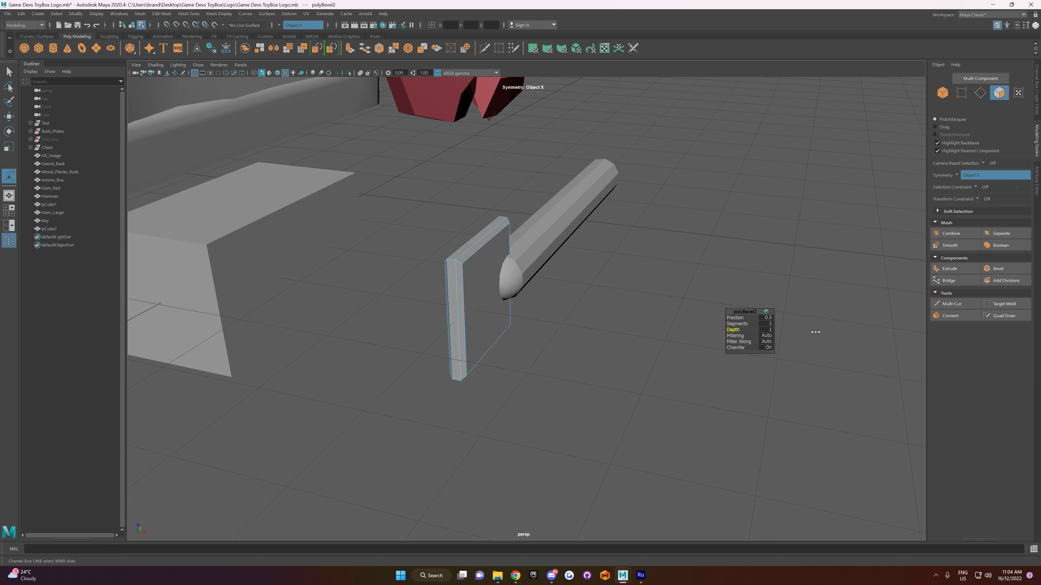
drag(742, 348, 572, 337)
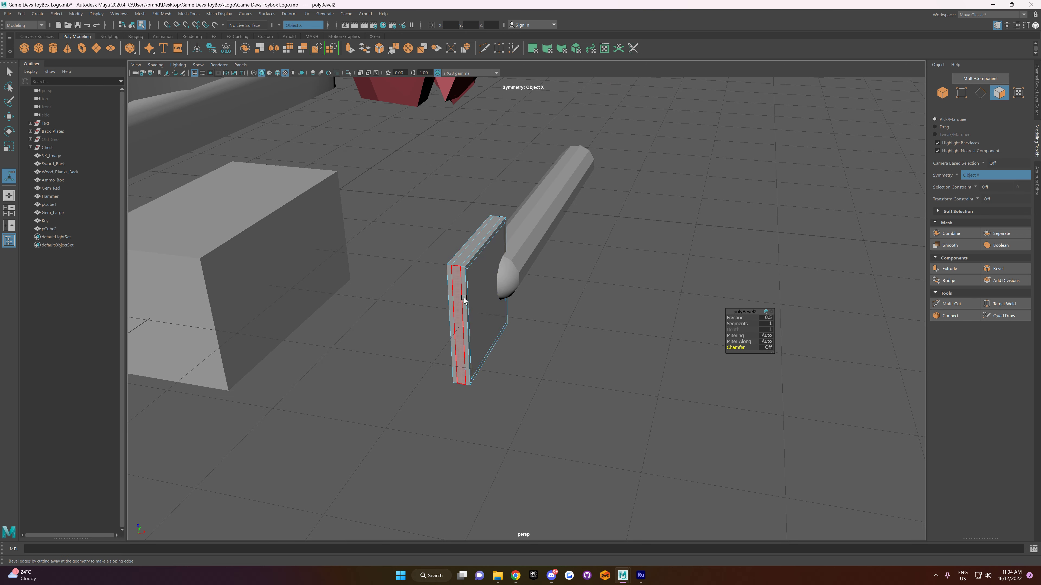
Step: Delete the two bevel edge loops running around the plate's narrow rim, keeping the inset loops on its large faces
right_drag(478, 283, 474, 267)
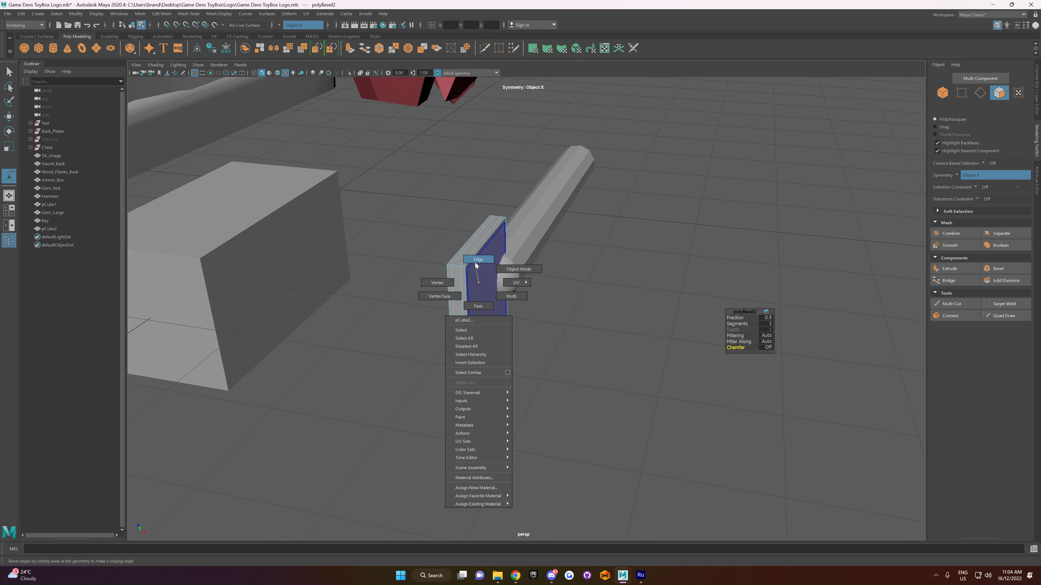
right_drag(476, 265, 476, 265)
alt+drag(515, 293, 494, 291)
click(495, 291)
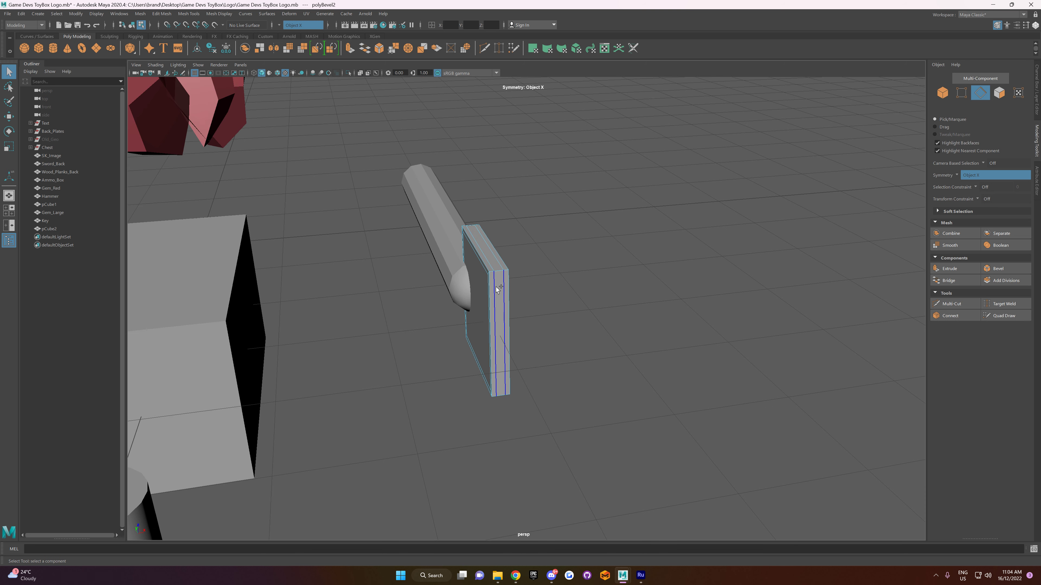
shift+double_click(495, 287)
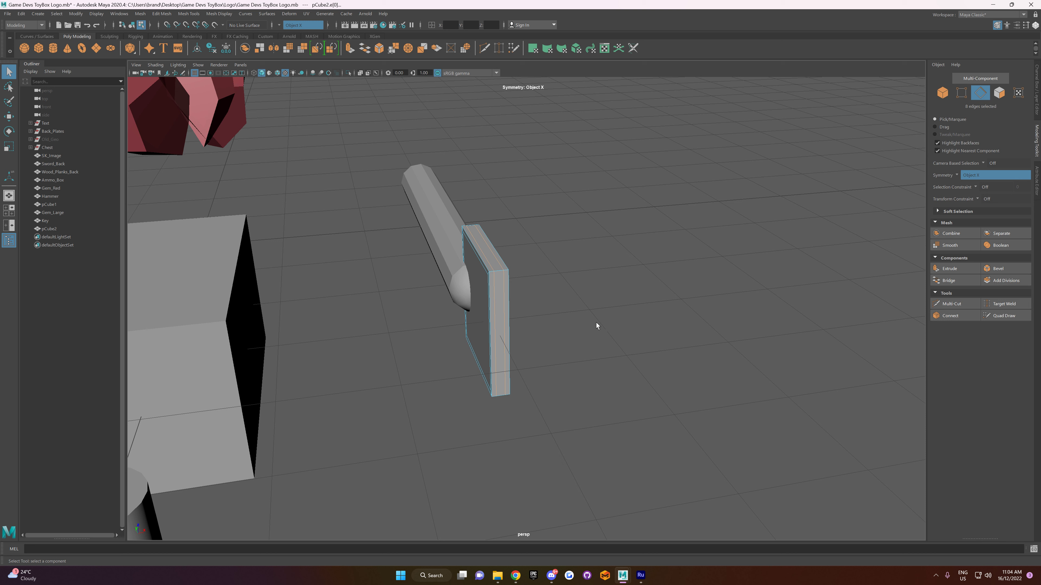
right_drag(471, 257, 433, 256)
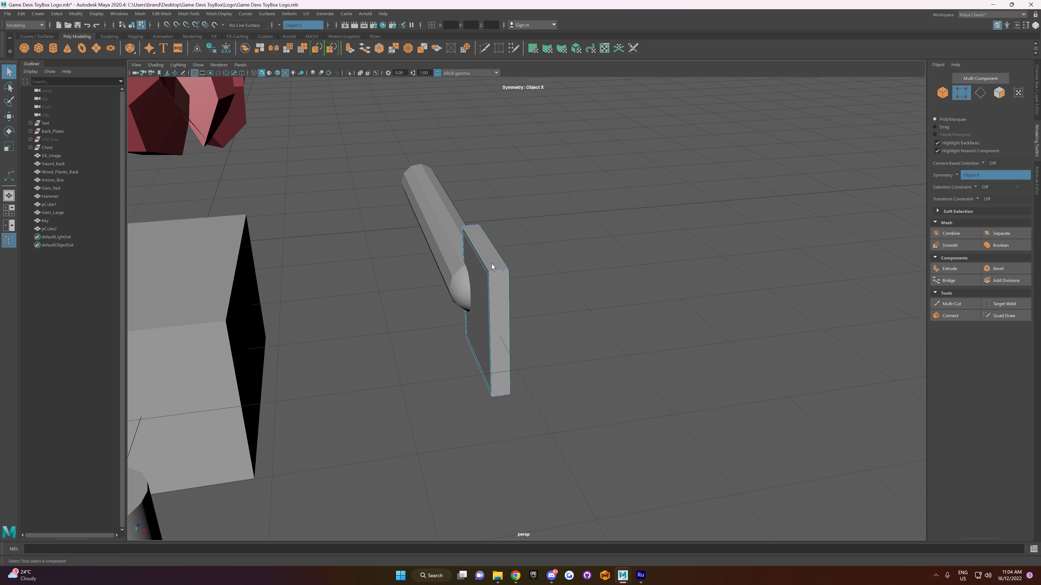
Step: Return the plate to object selection and merge its vertices
drag(573, 169, 398, 517)
key(ctrl+z)
drag(578, 185, 421, 509)
click(536, 411)
right_drag(510, 310, 523, 282)
alt+drag(508, 287, 526, 315)
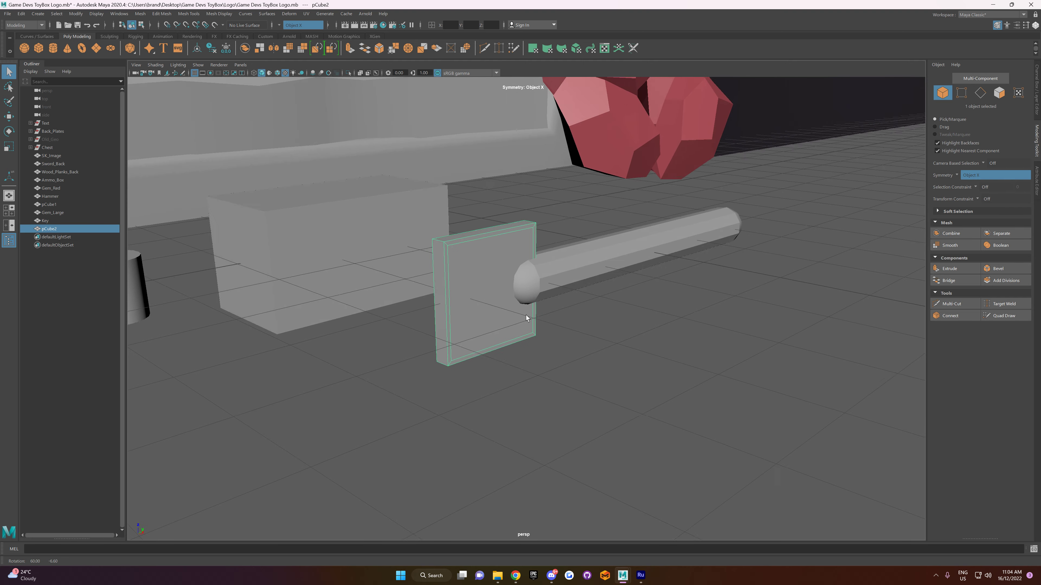
click(160, 14)
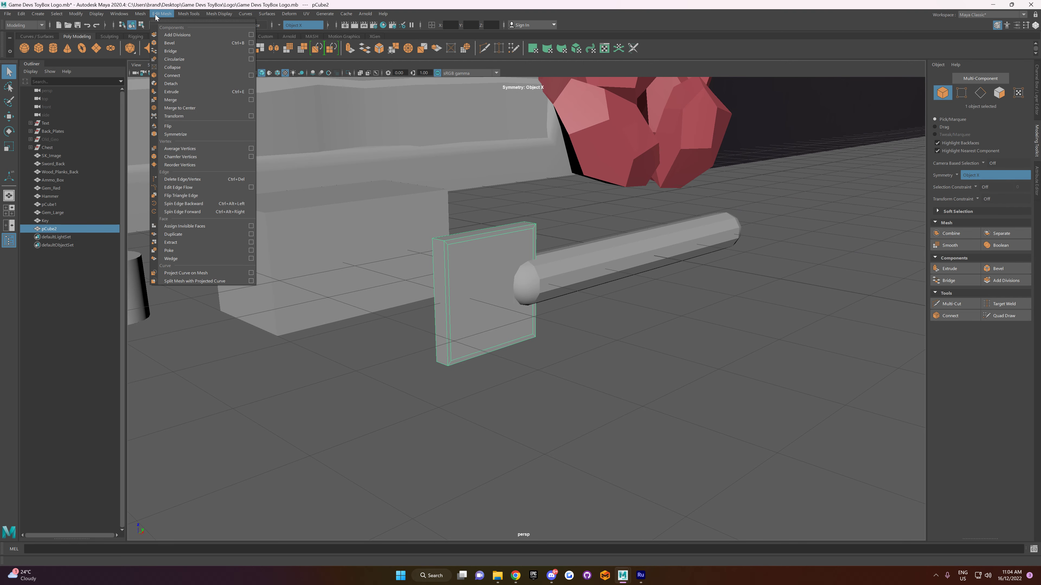
click(187, 99)
Step: Scale the inset edge loops on both large faces of the plate inward to leave a wider border
click(447, 371)
alt+drag(445, 370, 491, 294)
right_drag(491, 295, 488, 245)
double_click(488, 246)
shift+double_click(506, 339)
alt+drag(548, 323, 524, 353)
key(r)
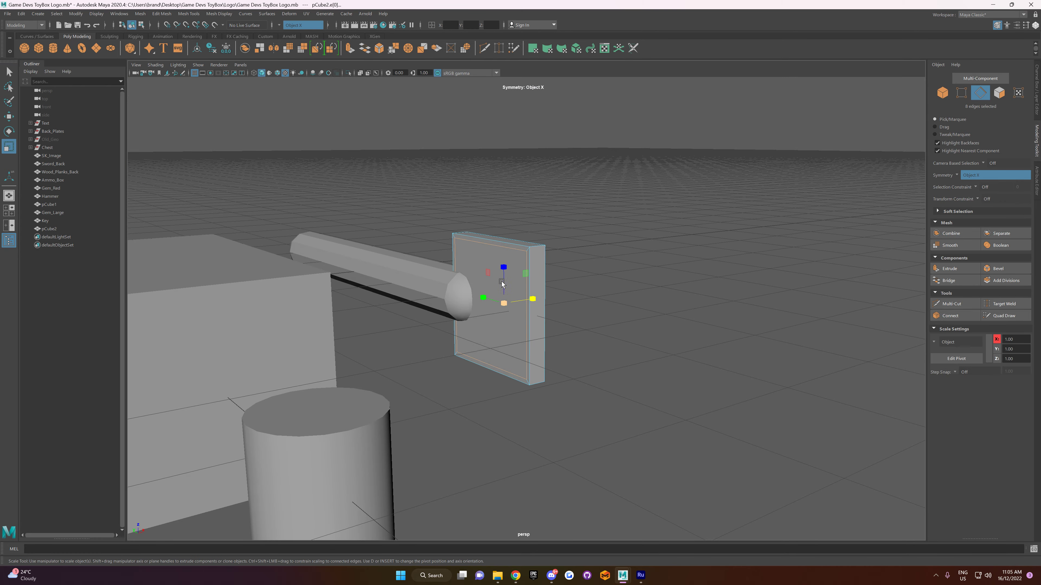
drag(511, 307, 486, 303)
Step: Delete the inner faces on both sides of the plate to open a square hole
right_drag(487, 283, 489, 304)
click(491, 285)
key(Delete)
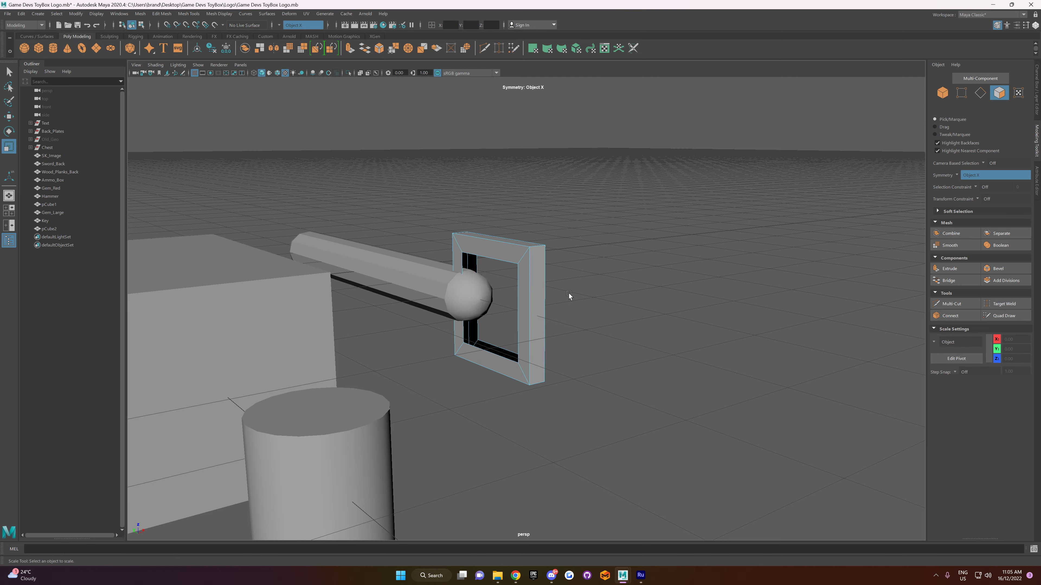
Step: Bridge the open border edges of the plate's front and back holes to close the frame's inner walls
alt+drag(611, 296, 465, 238)
right_drag(476, 247, 476, 225)
double_click(480, 253)
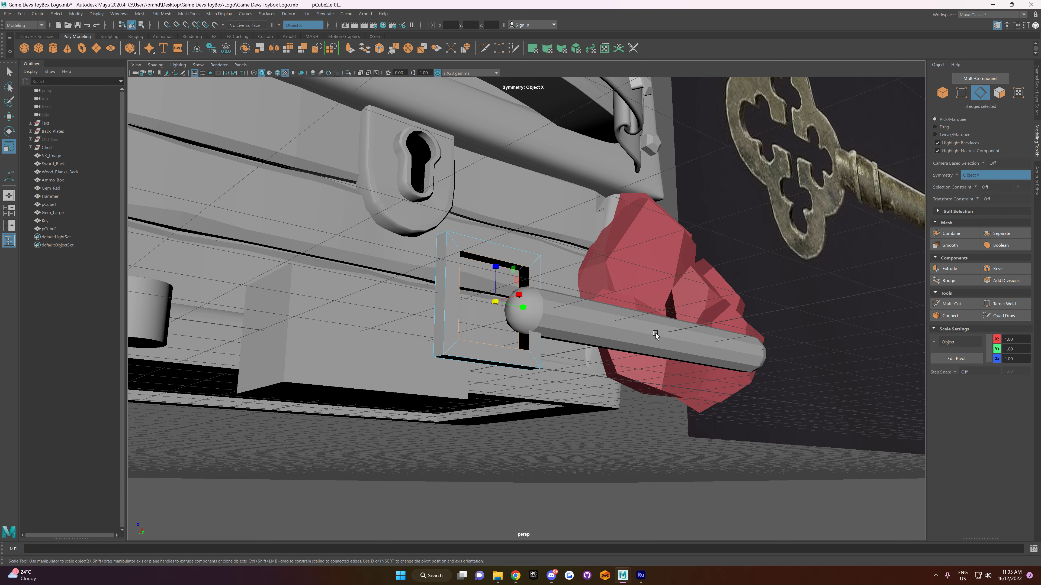
click(964, 280)
Step: Return the square frame to object selection and merge its vertices with a distance threshold of 0.01
alt+drag(864, 289, 636, 295)
right_drag(508, 239, 551, 229)
click(553, 231)
click(512, 238)
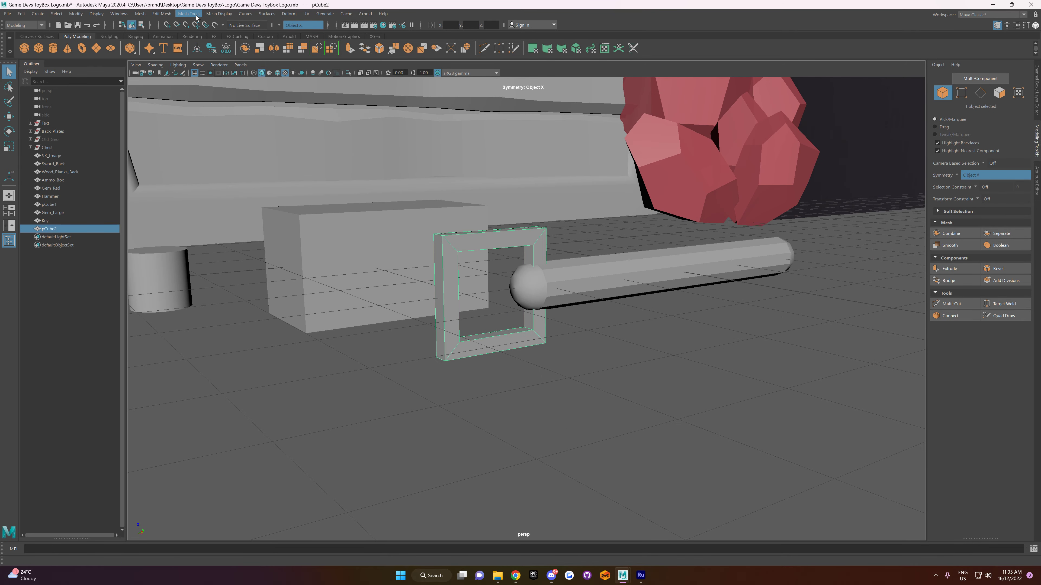
click(218, 14)
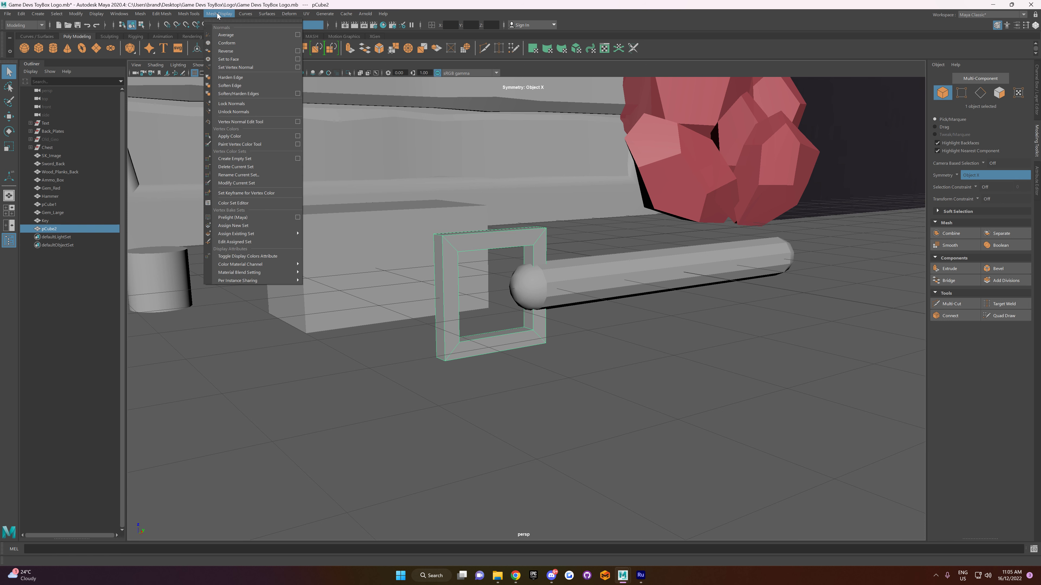
click(235, 61)
click(162, 14)
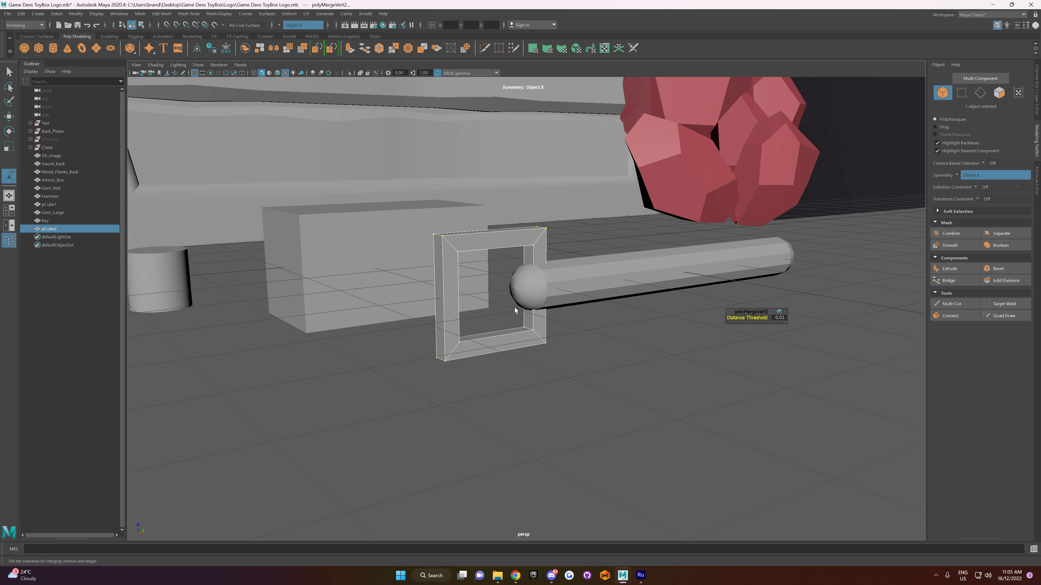
Step: Set the square frame to edge selection and turn symmetry off
alt+drag(515, 311, 499, 296)
right_drag(498, 296, 507, 207)
click(483, 233)
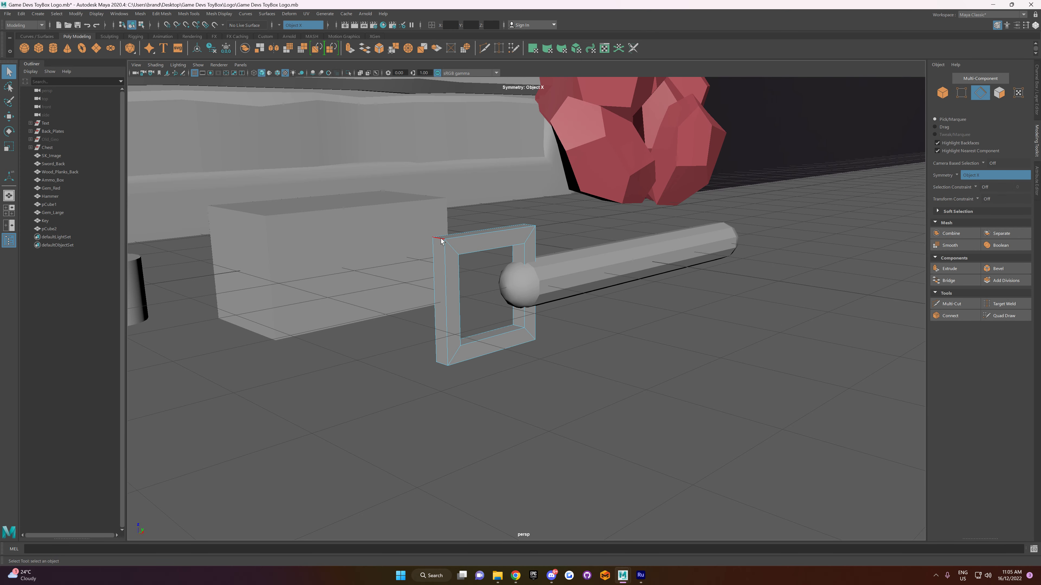
alt+drag(491, 254, 541, 250)
click(280, 25)
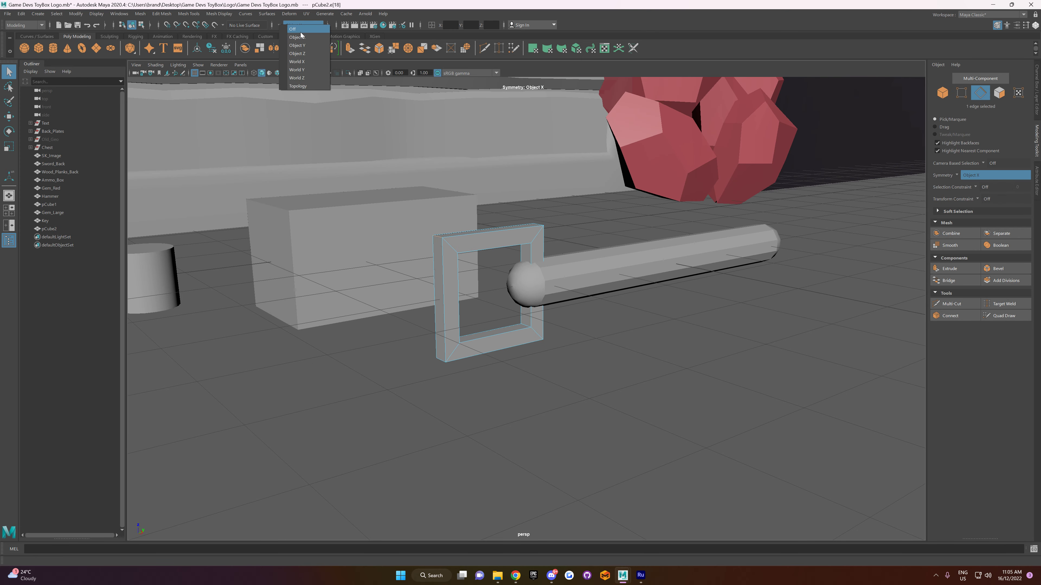
click(299, 33)
Step: Bevel the frame's four outer corner edges with fraction 0.3 and 1 segment, and return it to object selection
alt+drag(450, 165, 542, 241)
shift+click(555, 213)
alt+drag(582, 365, 590, 233)
shift+click(575, 371)
shift+click(447, 358)
alt+drag(446, 358, 516, 250)
click(999, 269)
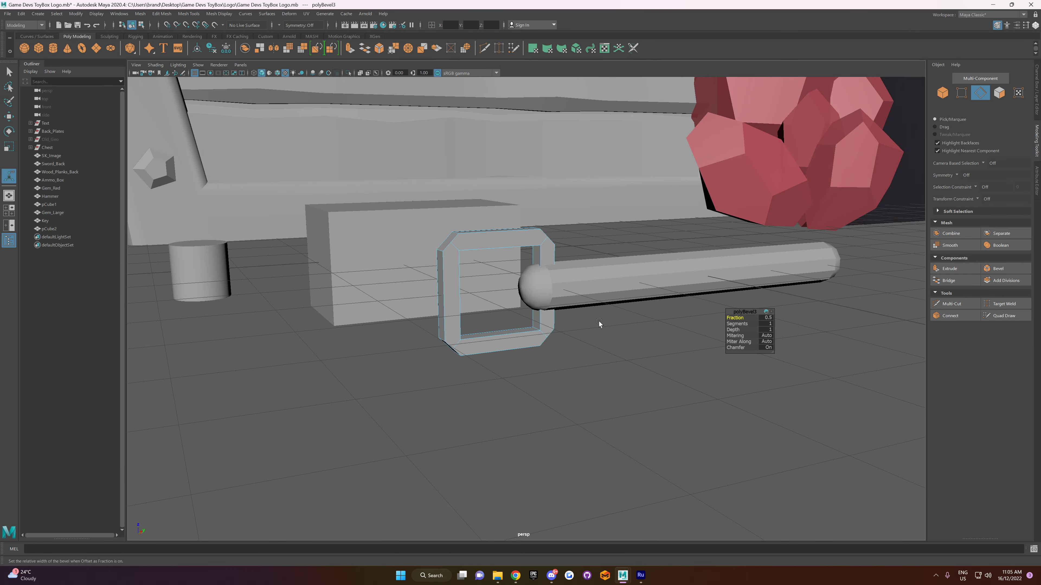
drag(733, 318, 738, 317)
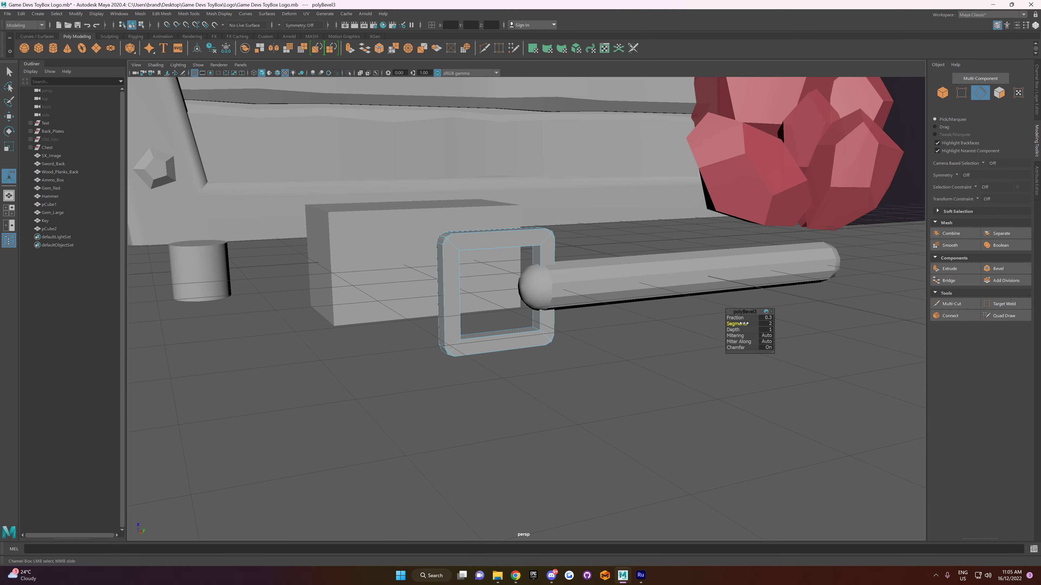
alt+drag(495, 270, 429, 273)
right_click(458, 258)
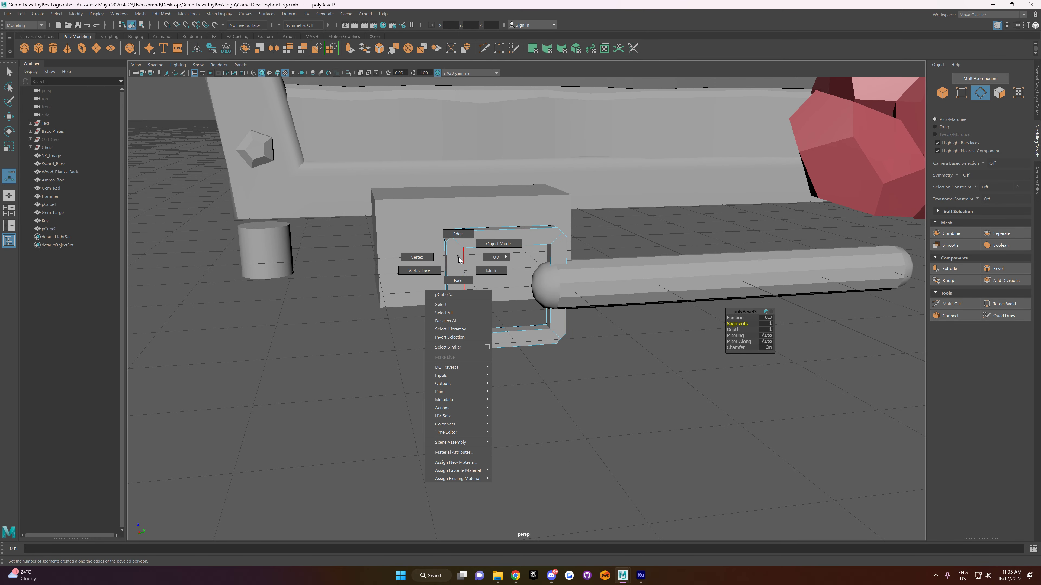
click(457, 234)
right_click(466, 278)
click(502, 266)
mouse_move(548, 371)
alt+mouse_down()
mouse_move(520, 383)
mouse_move(518, 349)
mouse_move(529, 380)
alt+mouse_up()
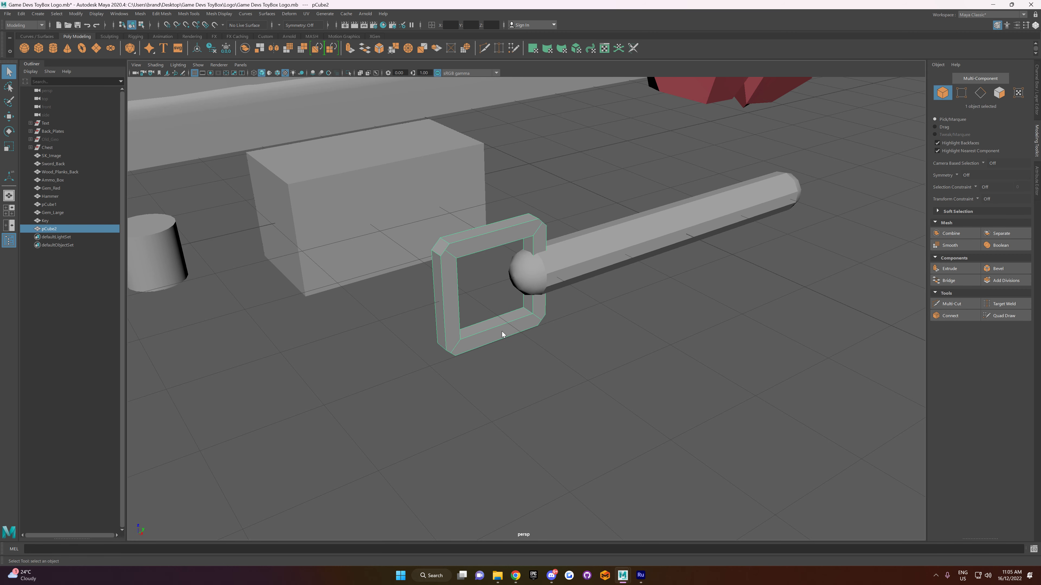
Step: Bevel the twelve edges around the frame's inner opening with fraction 1 and 1 segment
right_drag(502, 332, 505, 312)
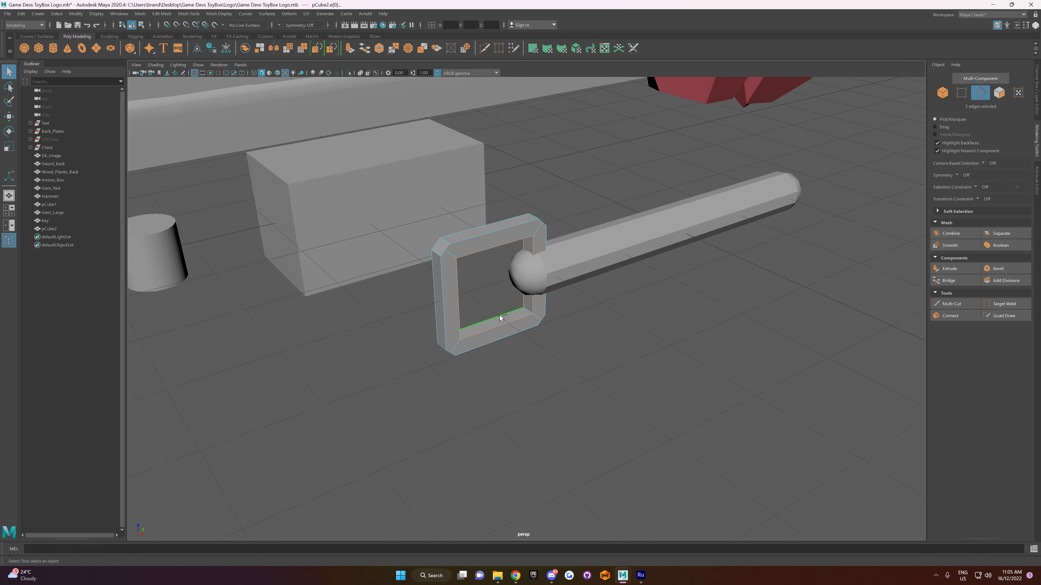
shift+click(525, 311)
alt+drag(524, 339, 451, 318)
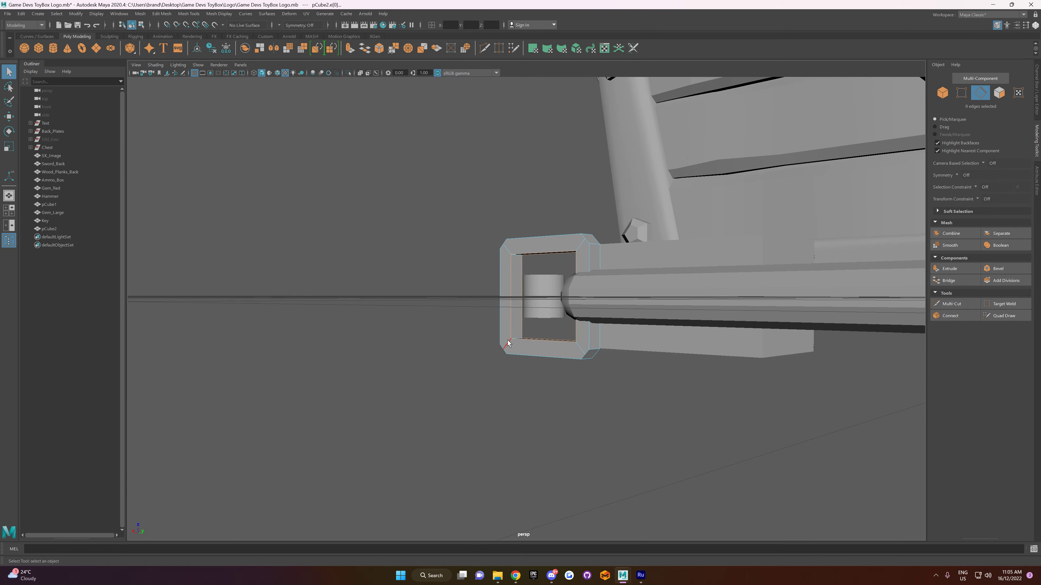
shift+click(517, 341)
alt+drag(518, 341, 567, 348)
shift+click(534, 303)
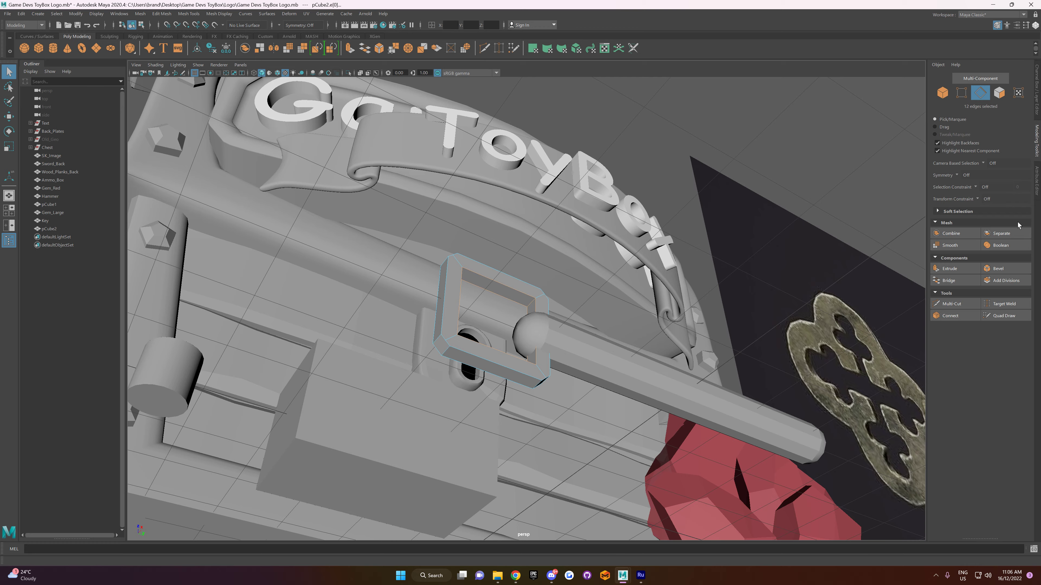
click(999, 269)
alt+drag(664, 295, 652, 167)
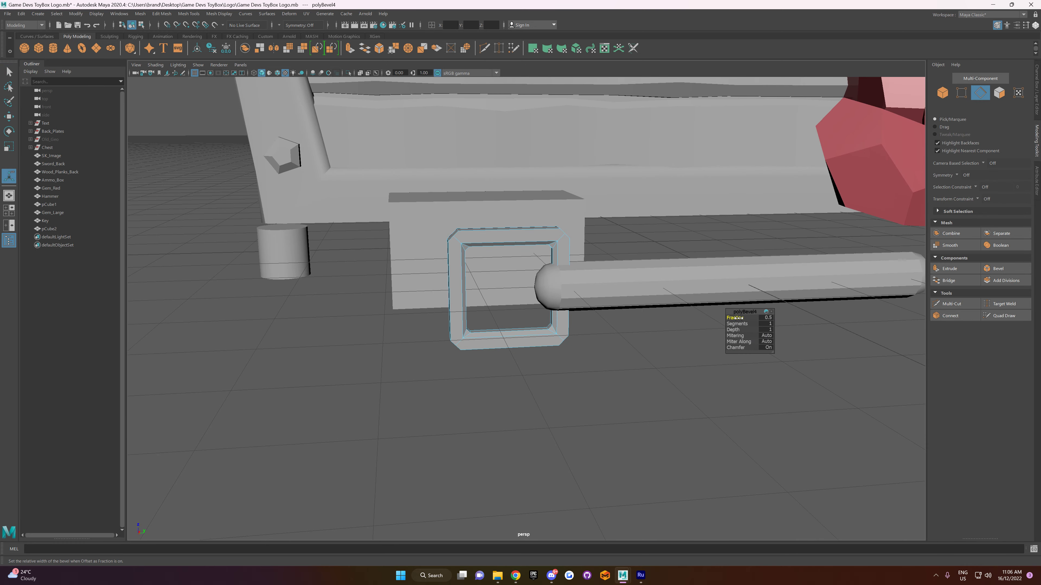
drag(737, 317, 744, 317)
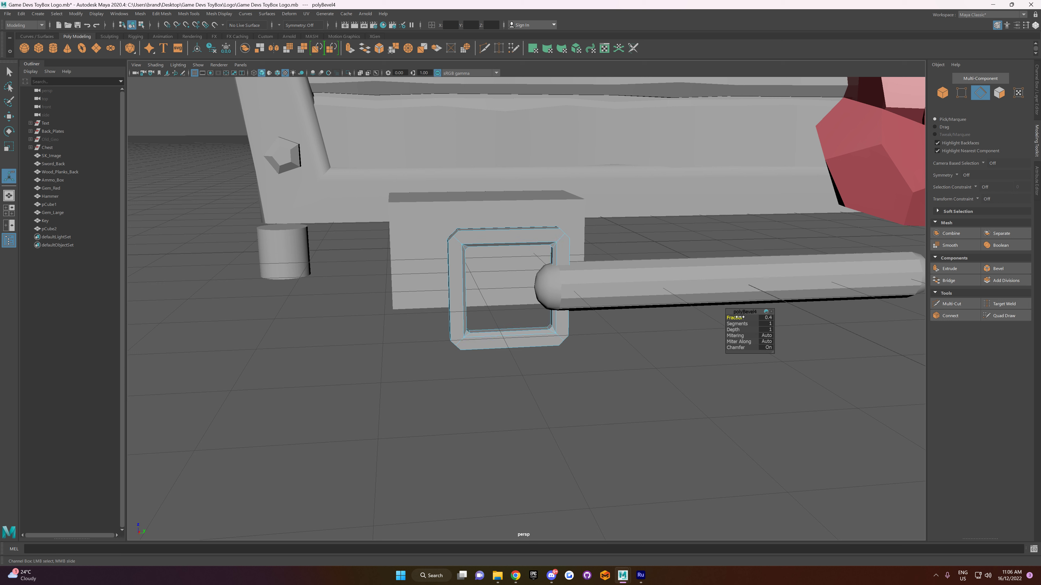
drag(741, 324, 665, 287)
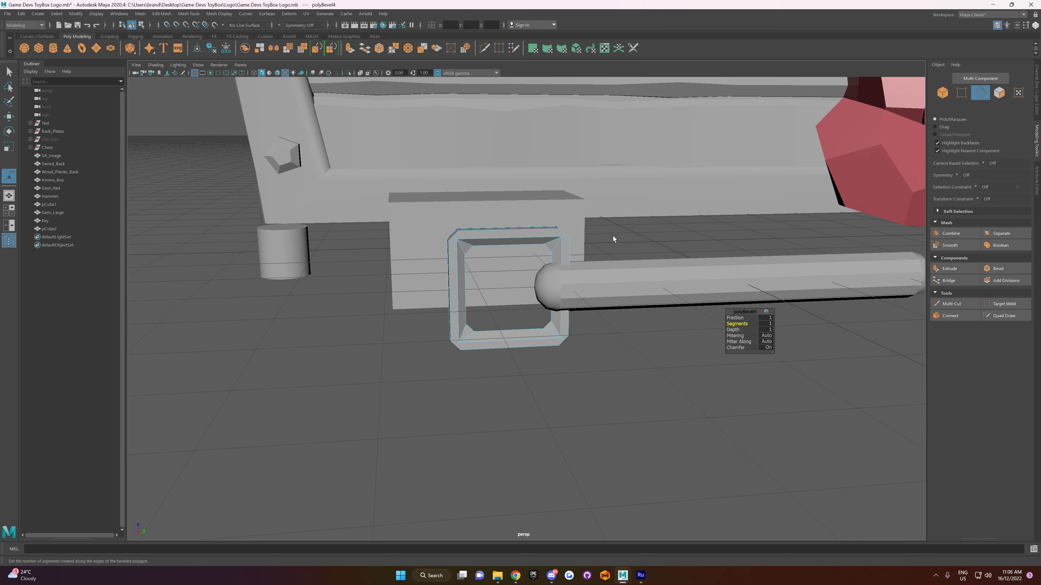
right_drag(613, 235, 657, 225)
Step: Return the bevelled frame to object selection and apply Soften/Harden Edges to it
alt+drag(656, 260, 665, 291)
click(548, 247)
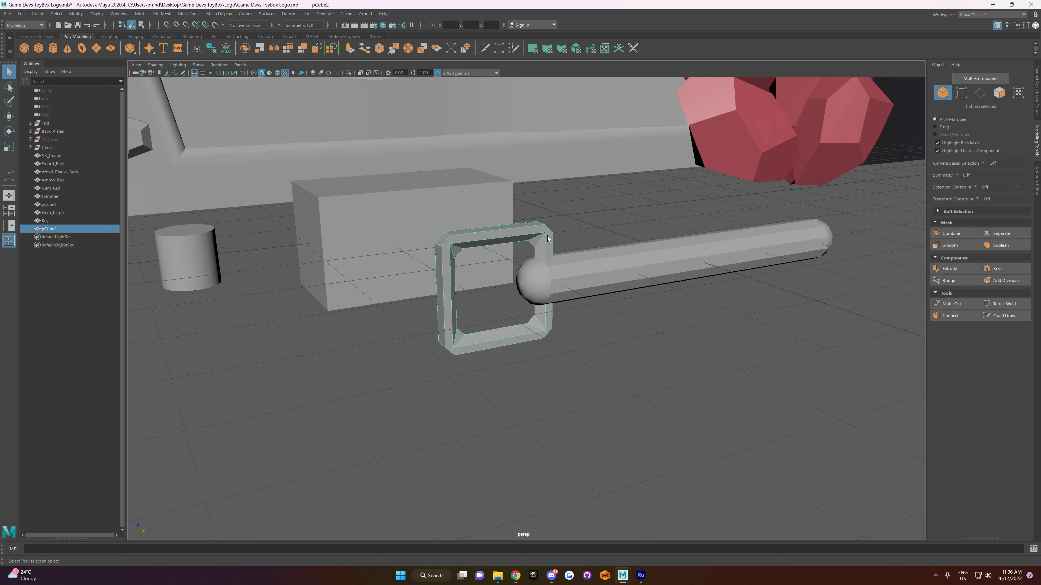
click(232, 18)
click(256, 94)
click(606, 195)
Step: Try to reshape the frame's upper outer corners by scaling their vertices
alt+drag(615, 223, 445, 232)
click(483, 234)
right_drag(481, 235, 435, 231)
drag(419, 219, 451, 235)
key(r)
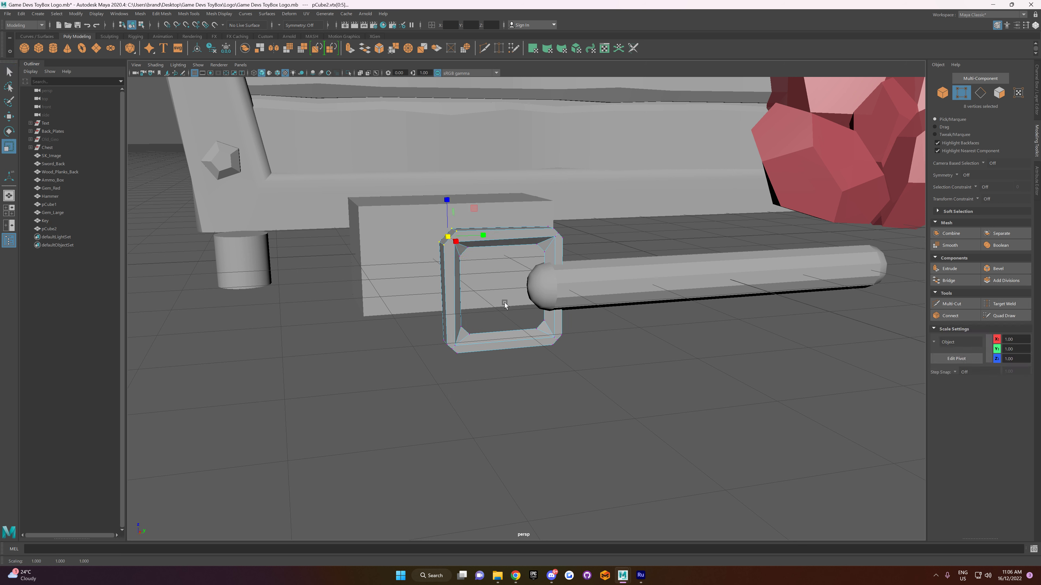
drag(581, 327, 516, 342)
drag(563, 271, 613, 260)
key(ctrl+z)
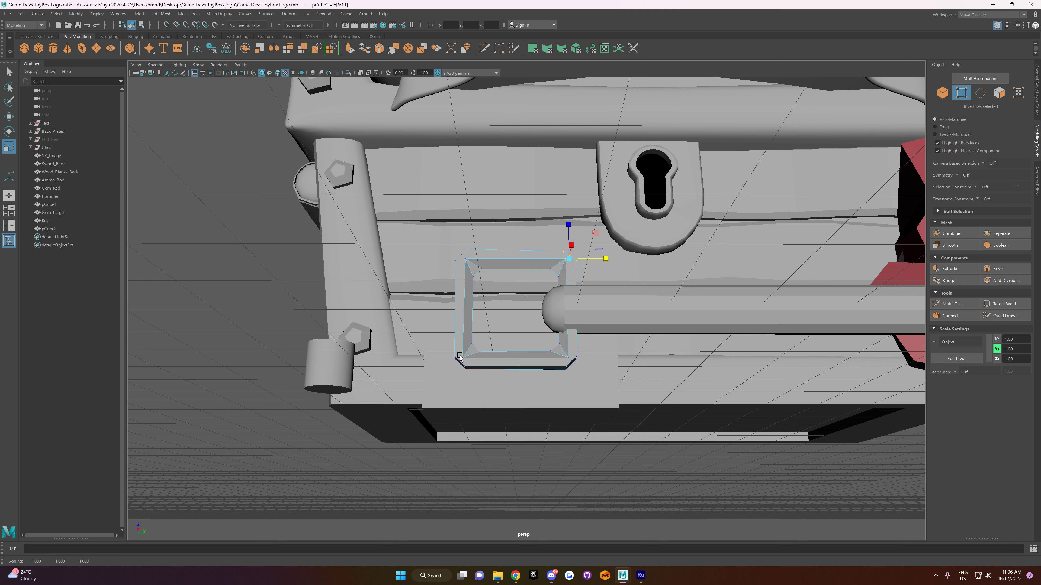
Step: Try to move the vertices of a lower outer corner of the frame, and return to object selection
drag(449, 346, 497, 364)
key(w)
key(ctrl+z)
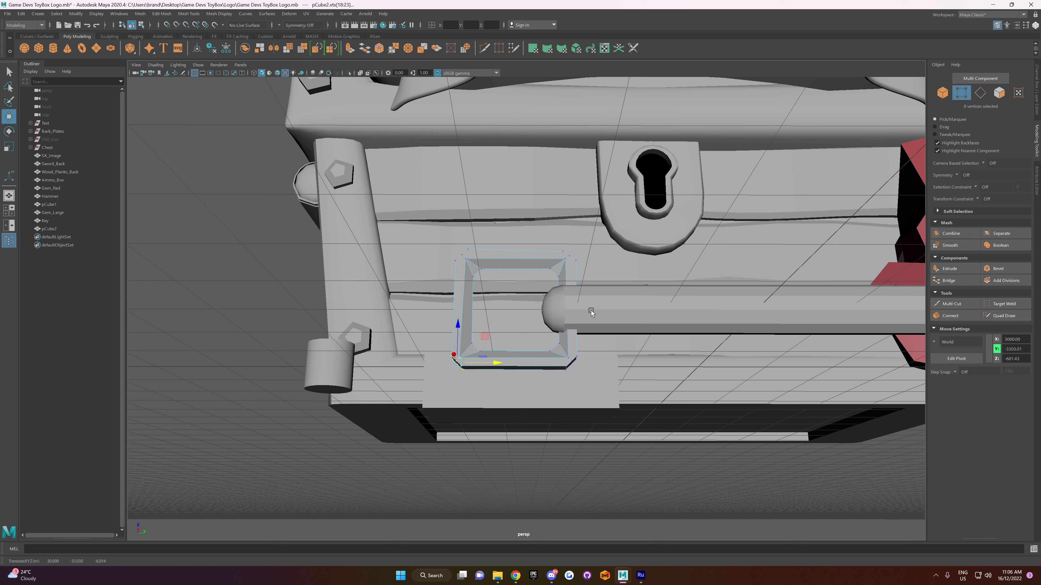
right_drag(622, 464, 640, 348)
click(631, 448)
alt+drag(631, 429, 619, 483)
scroll(589, 435, down, 3)
scroll(578, 420, up, 5)
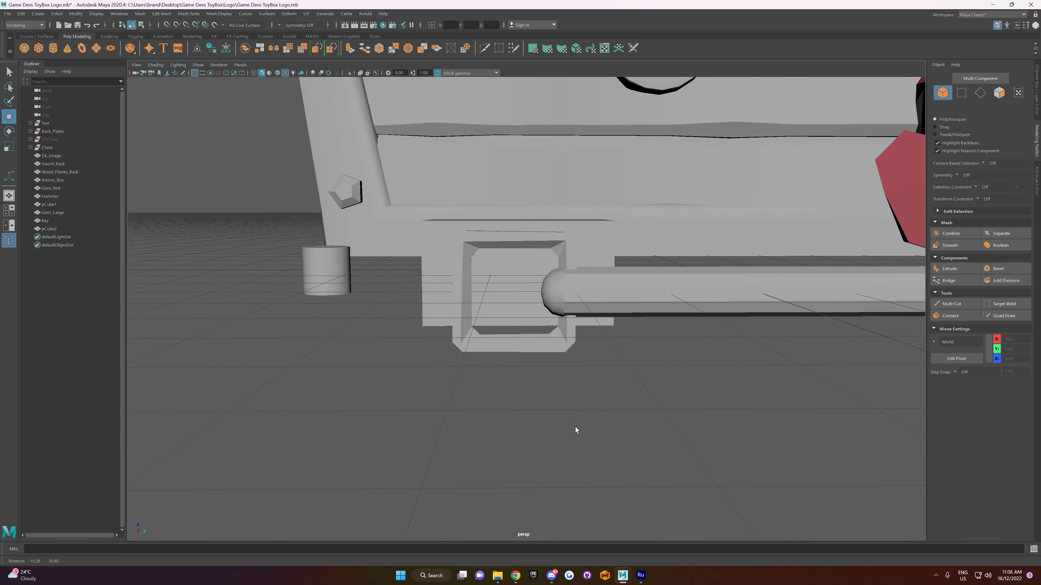
Step: Try to widen the rounded head end of the key shaft by scaling its end vertices across the shaft
click(602, 280)
right_drag(561, 287, 565, 262)
mouse_move(561, 305)
alt+mouse_down()
mouse_move(573, 309)
mouse_move(560, 309)
mouse_move(579, 298)
mouse_move(559, 310)
mouse_move(551, 291)
alt+mouse_up()
right_drag(551, 291, 508, 296)
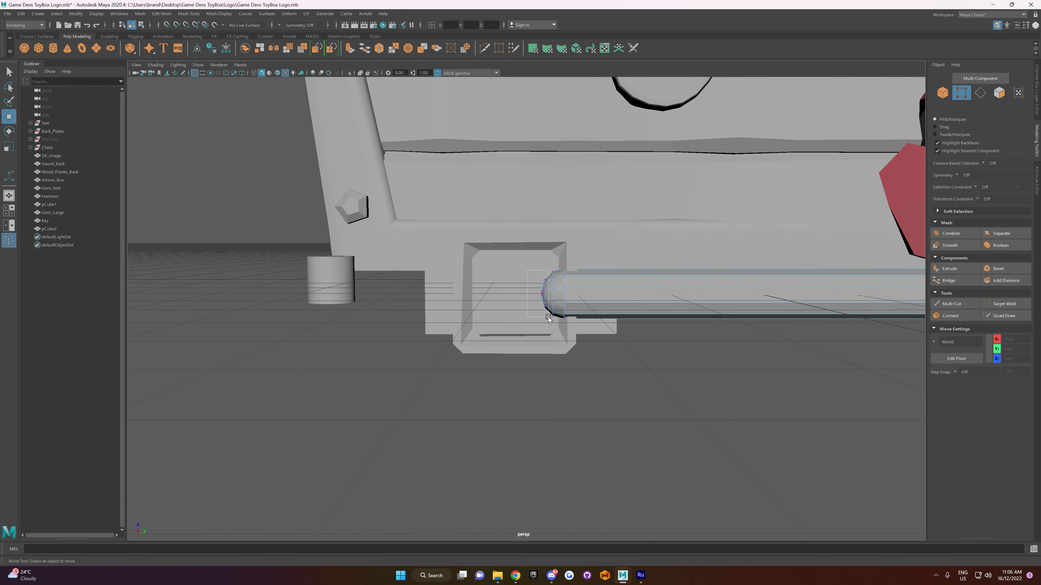
drag(518, 262, 533, 279)
key(r)
mouse_move(531, 304)
alt+mouse_down()
mouse_move(513, 279)
mouse_move(542, 294)
alt+mouse_up()
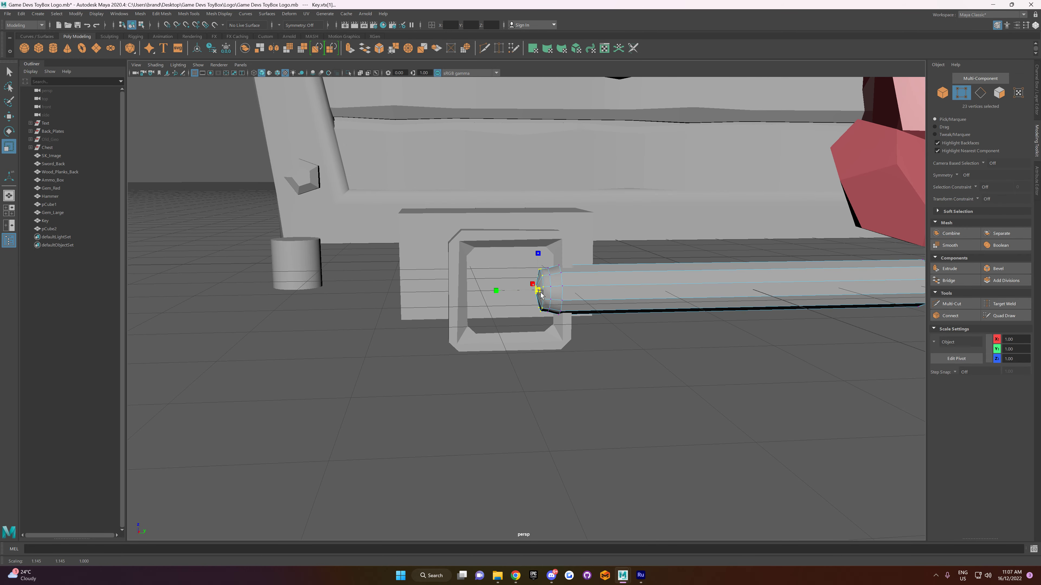
drag(529, 263, 550, 295)
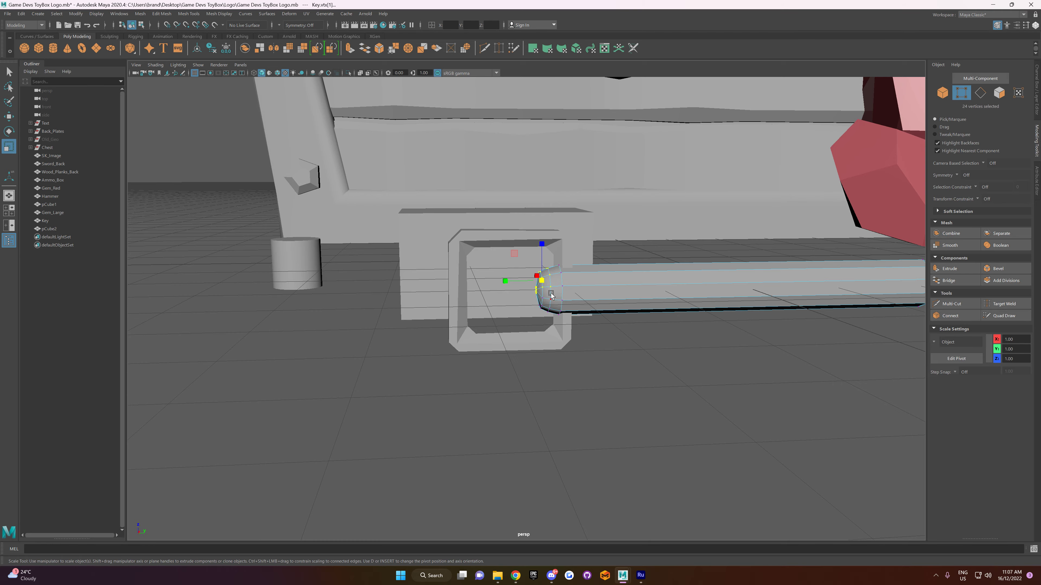
Step: Undo the scaling of the shaft's end vertices
right_drag(643, 350, 680, 344)
click(681, 345)
alt+drag(681, 345, 701, 372)
key(ctrl+z)
key(ctrl+z)
key(ctrl+z)
key(ctrl+z)
key(ctrl+z)
key(ctrl+z)
key(ctrl+z)
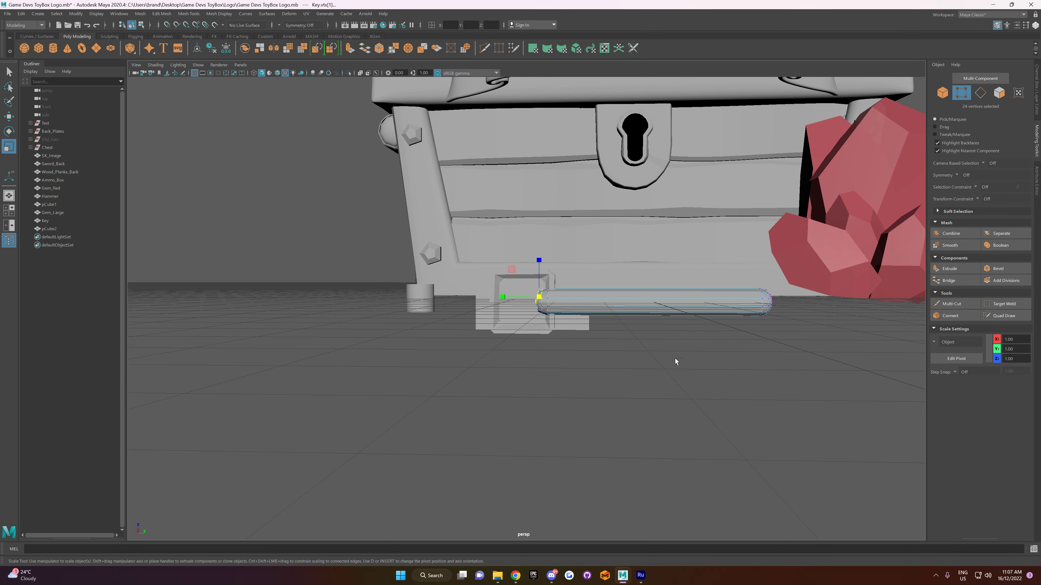
Step: Return the key shaft to object selection and check its shape against the reference key image
click(675, 357)
right_drag(595, 322, 640, 325)
click(640, 325)
mouse_move(639, 325)
alt+mouse_down()
mouse_move(743, 365)
mouse_move(642, 319)
mouse_move(648, 349)
mouse_move(639, 323)
alt+mouse_up()
click(616, 282)
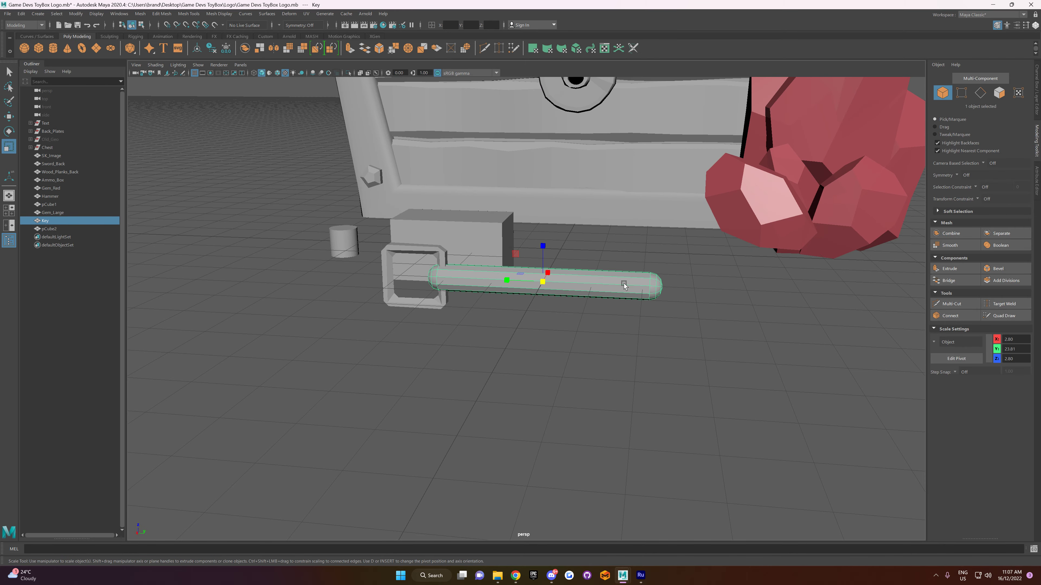
scroll(764, 300, down, 8)
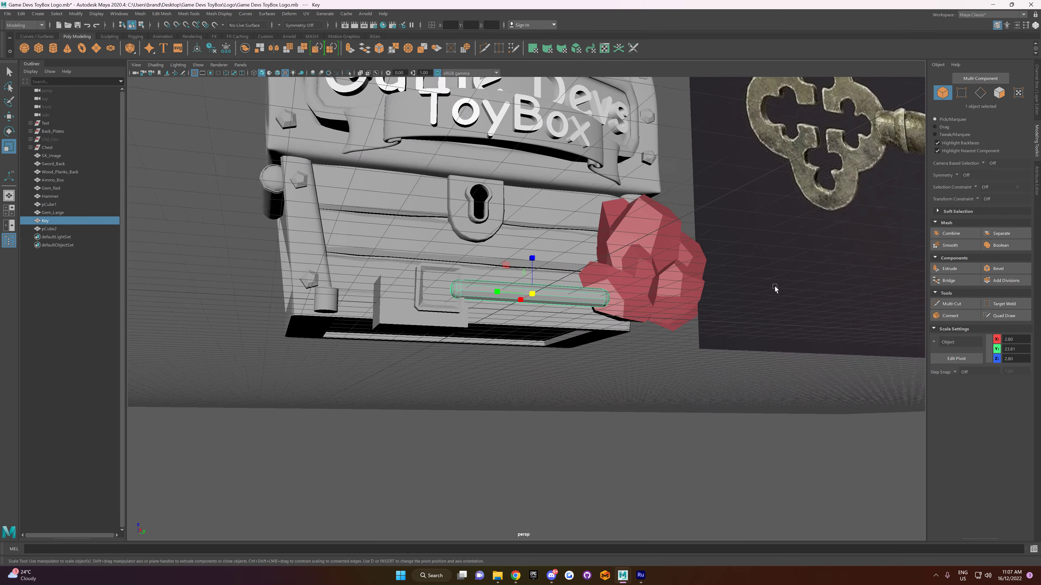
scroll(764, 299, down, 2)
alt+drag(764, 299, 687, 318)
scroll(635, 328, up, 10)
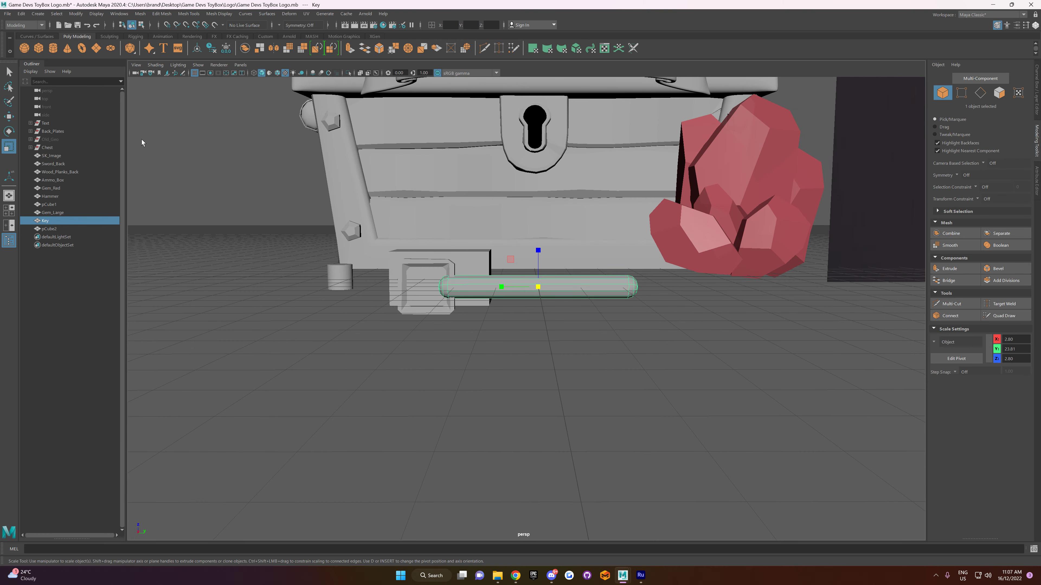
Step: Create a polygon cube and grid-snap it to X 3000, Y 2000 on the shaft near its tip
click(39, 48)
alt+drag(600, 319, 571, 325)
key(w)
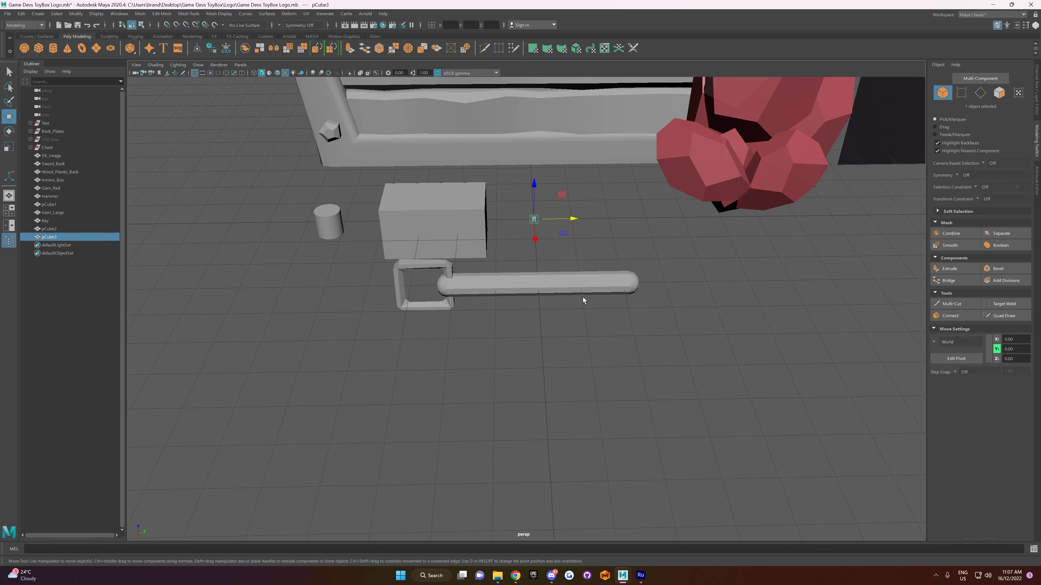
drag(542, 285, 542, 286)
key(ctrl+z)
drag(530, 235, 608, 286)
key(x)
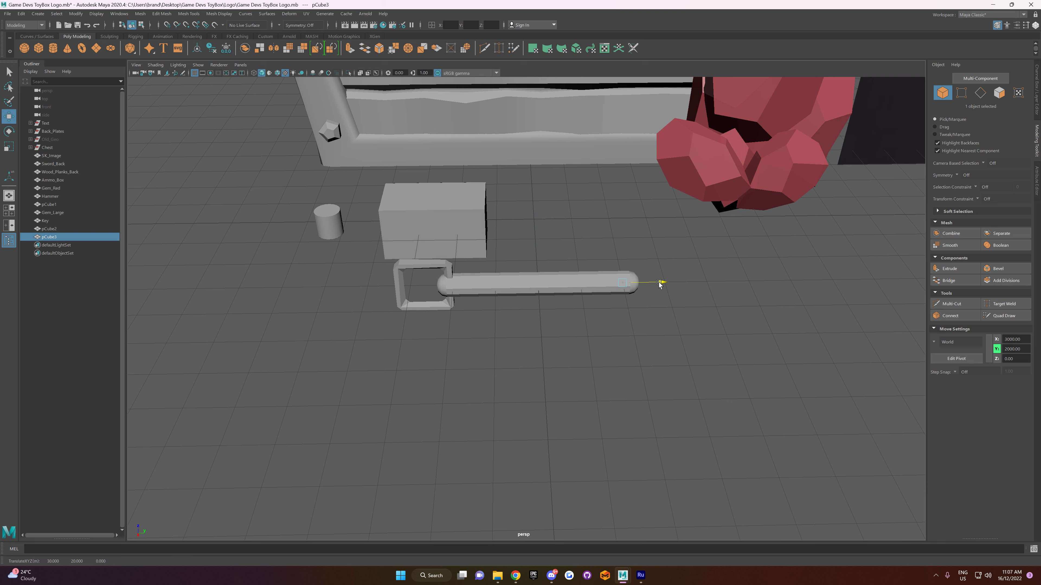
Step: Scale the cube up to about 3.51, place it beneath the shaft near the tip, and stretch it along the shaft
key(r)
mouse_move(602, 283)
mouse_down()
mouse_move(623, 280)
mouse_move(596, 280)
mouse_move(601, 265)
mouse_up()
key(w)
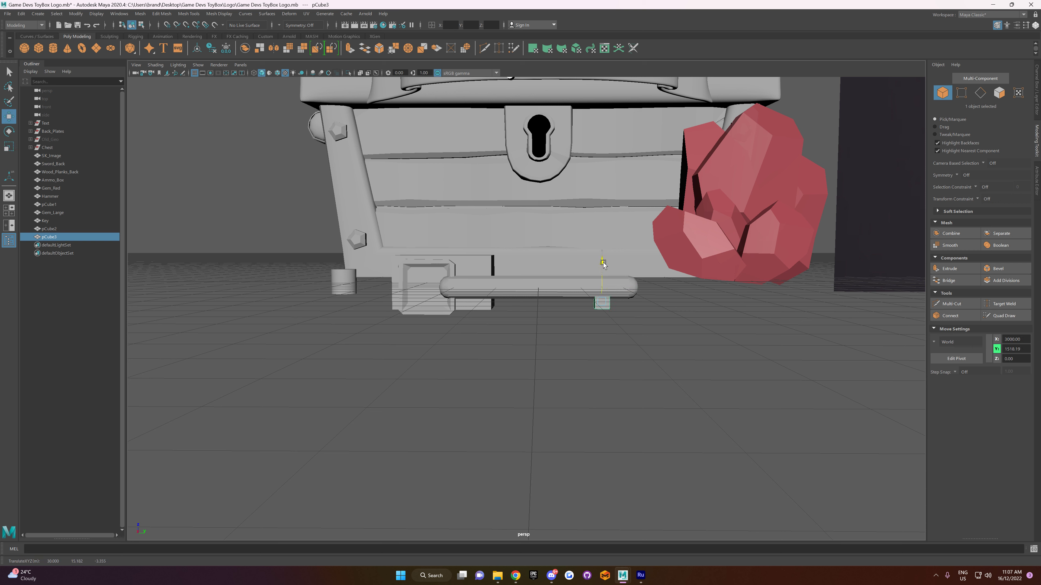
key(r)
drag(638, 302, 707, 309)
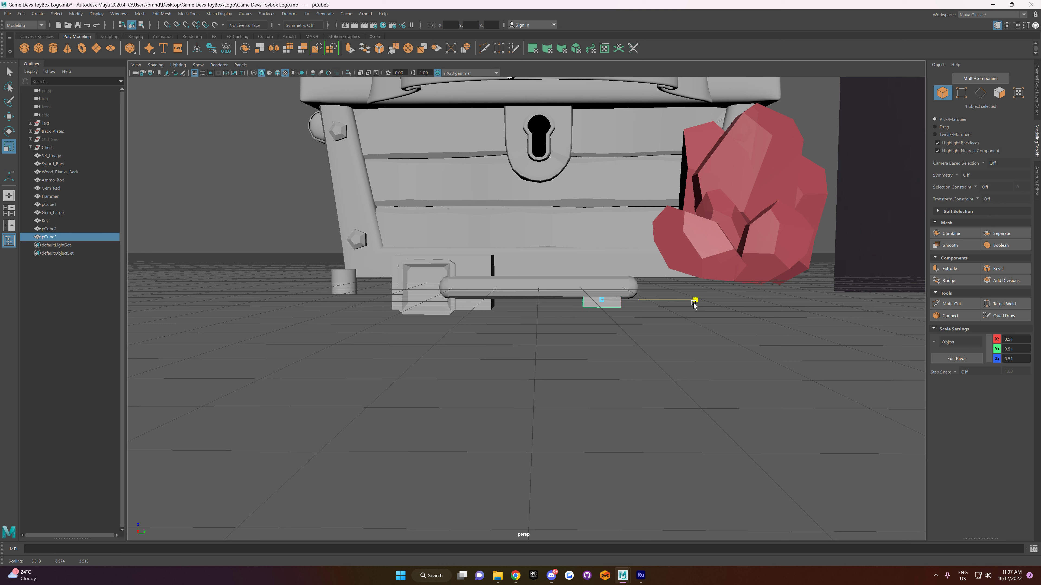
Step: Scale the cube's height to about 6.6 and adjust its vertical position so its top meets the shaft's underside
key(w)
drag(603, 265, 602, 243)
key(r)
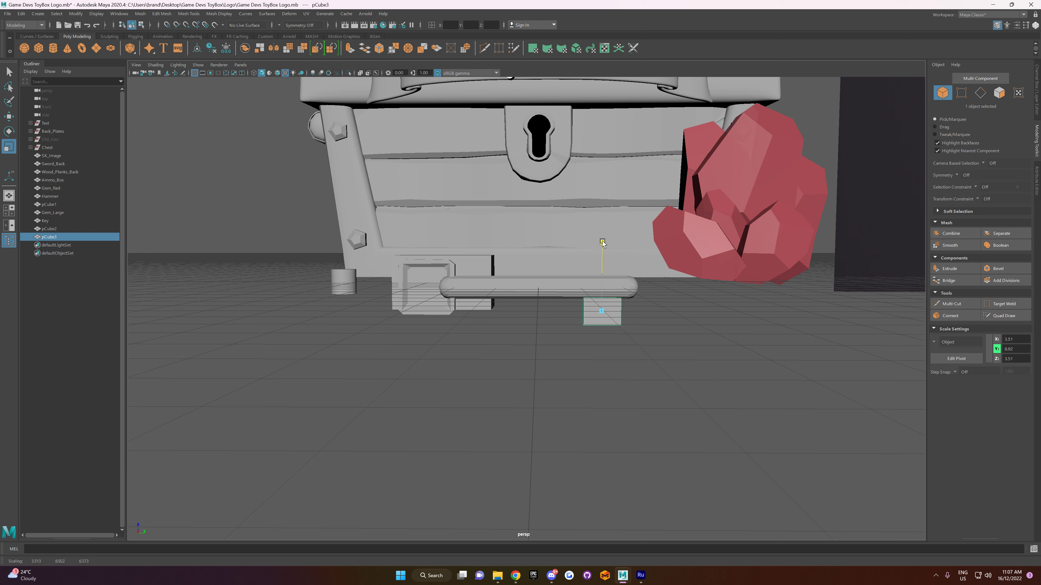
key(w)
drag(602, 282, 602, 275)
Step: Thin the key-bit block to an X scale of about 0.91 so it is narrower than the shaft
alt+drag(601, 346, 650, 335)
scroll(627, 331, up, 5)
key(r)
alt+drag(588, 322, 535, 317)
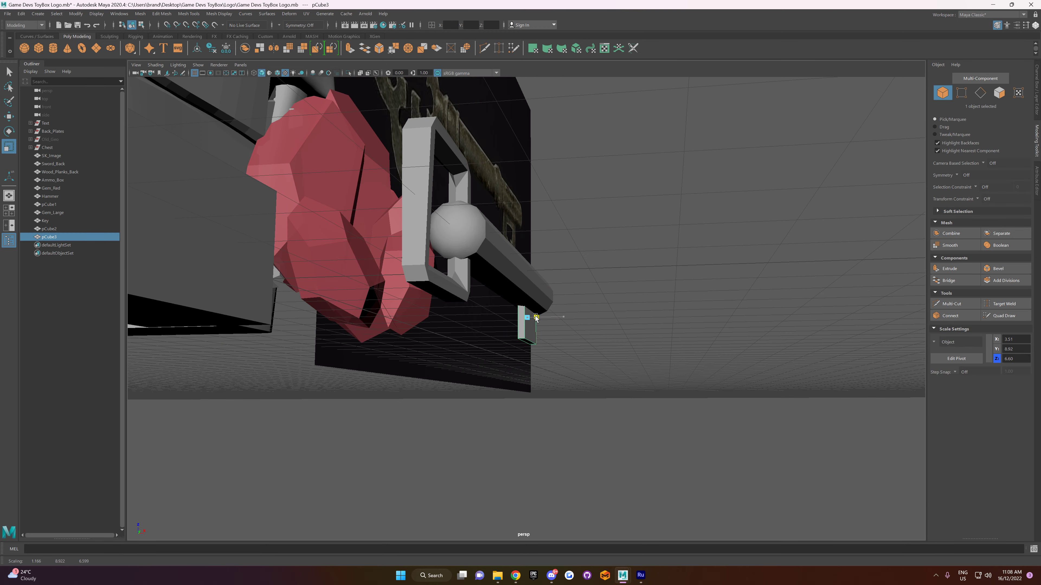
alt+drag(619, 349, 530, 384)
alt+middle_drag(691, 352, 546, 375)
alt+drag(547, 337, 549, 357)
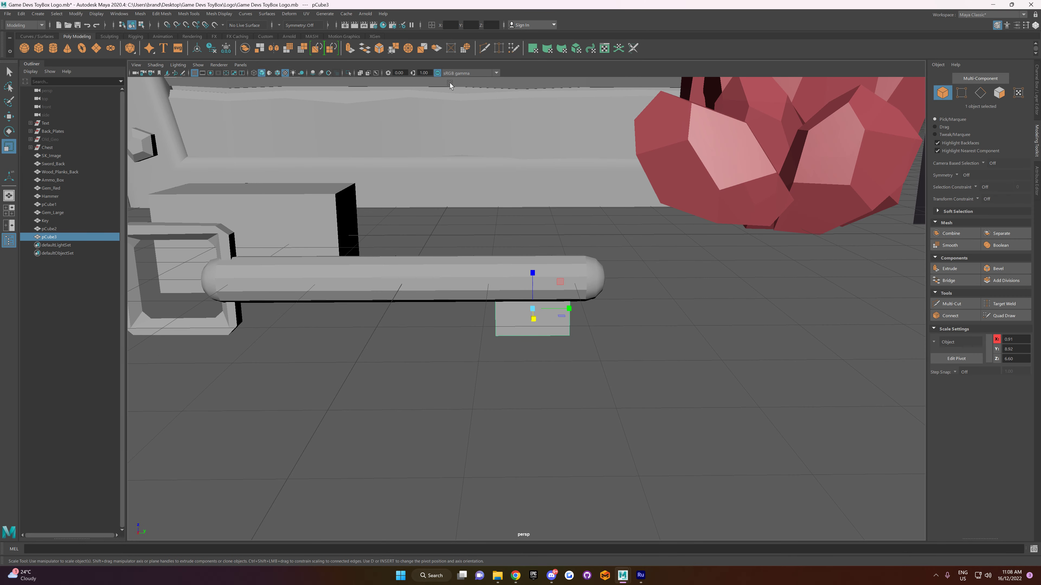
Step: Isolate the key-bit block and cut three vertical and two horizontal edge loops into it with Multi-Cut
click(348, 73)
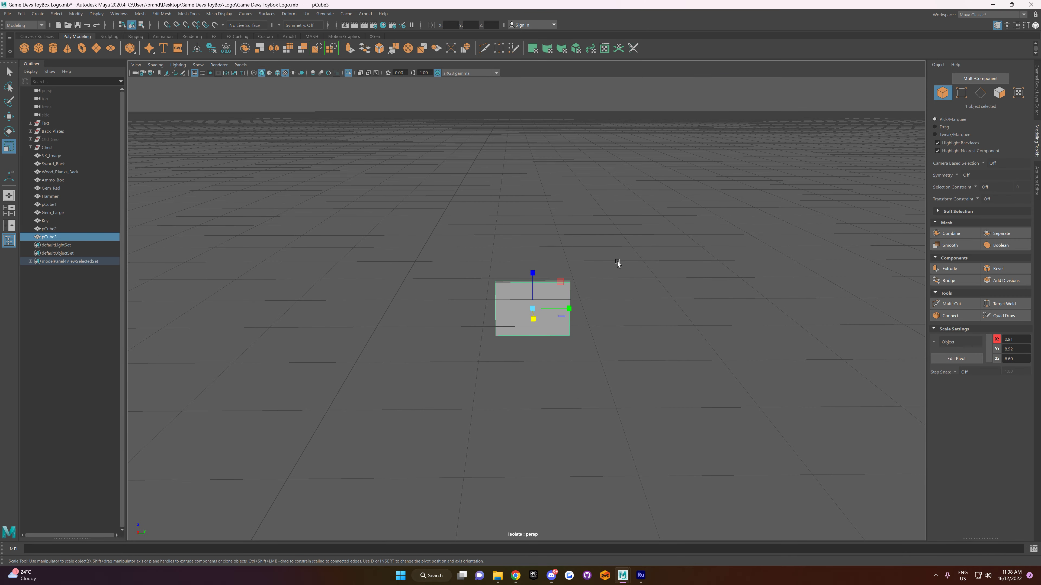
click(955, 308)
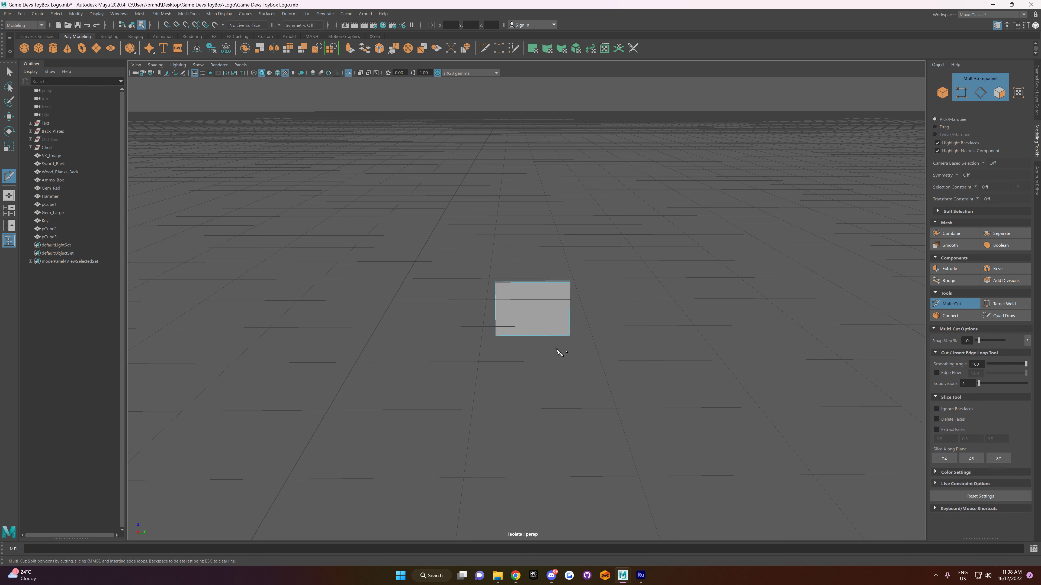
ctrl+click(510, 327)
ctrl+click(527, 329)
ctrl+click(550, 332)
ctrl+click(510, 297)
key(w)
right_drag(537, 300, 564, 284)
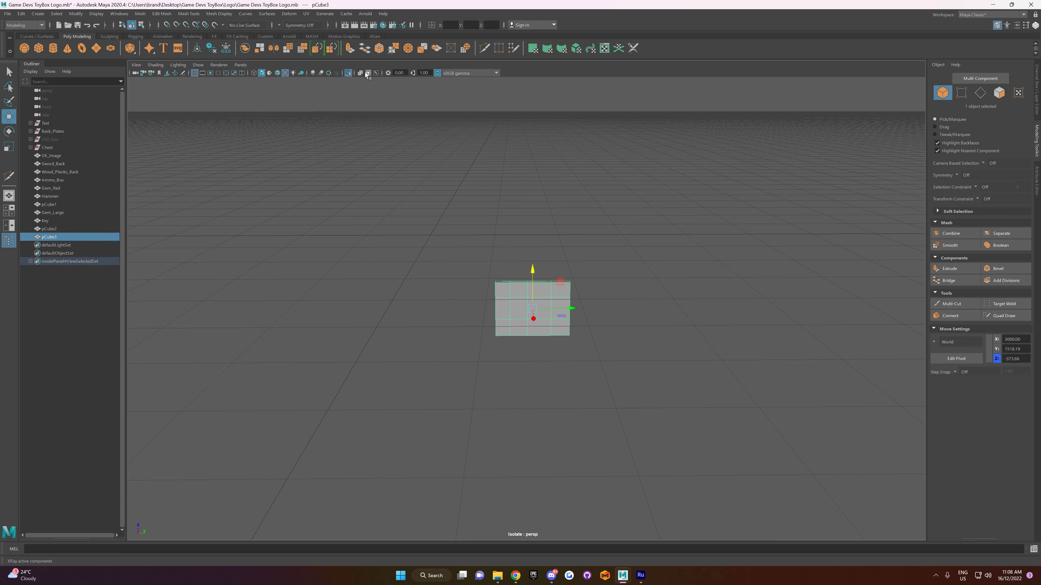
Step: Delete the five faces in the lower two rows of the block's second column, front to back, to open a tall notch
scroll(539, 301, up, 3)
alt+drag(540, 302, 545, 345)
right_click(525, 302)
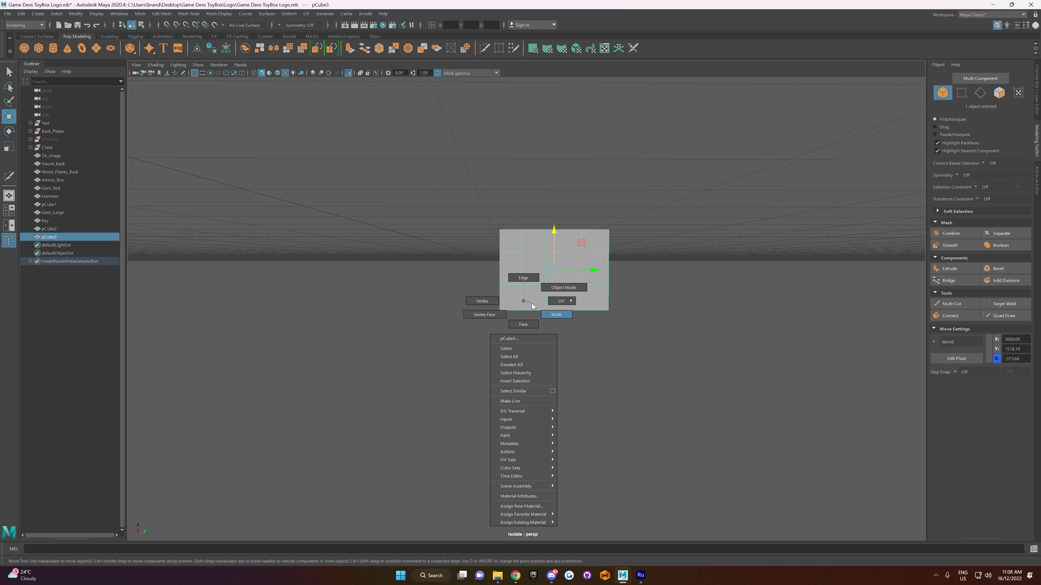
click(526, 324)
drag(536, 313, 540, 315)
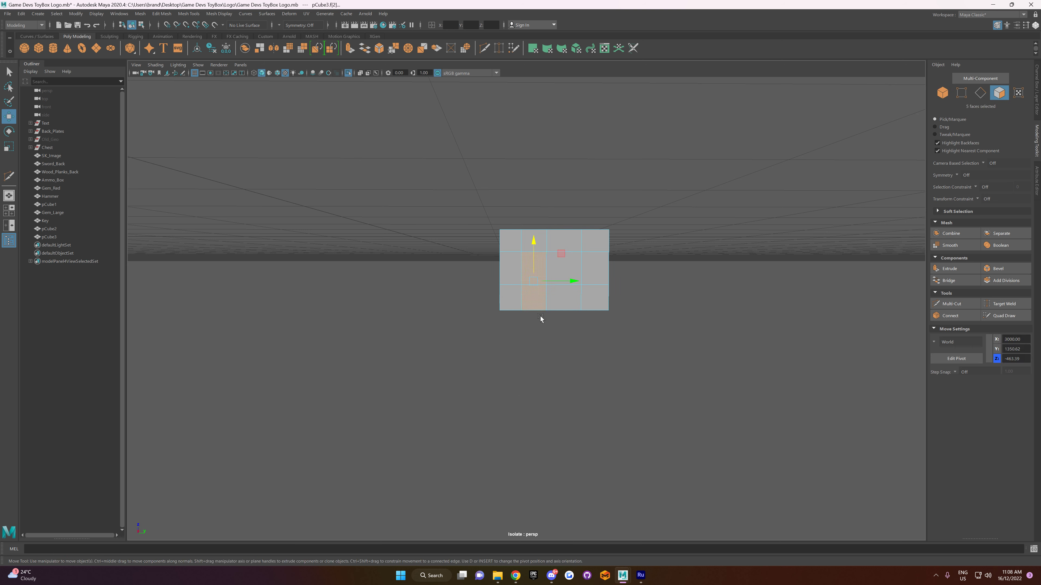
key(Delete)
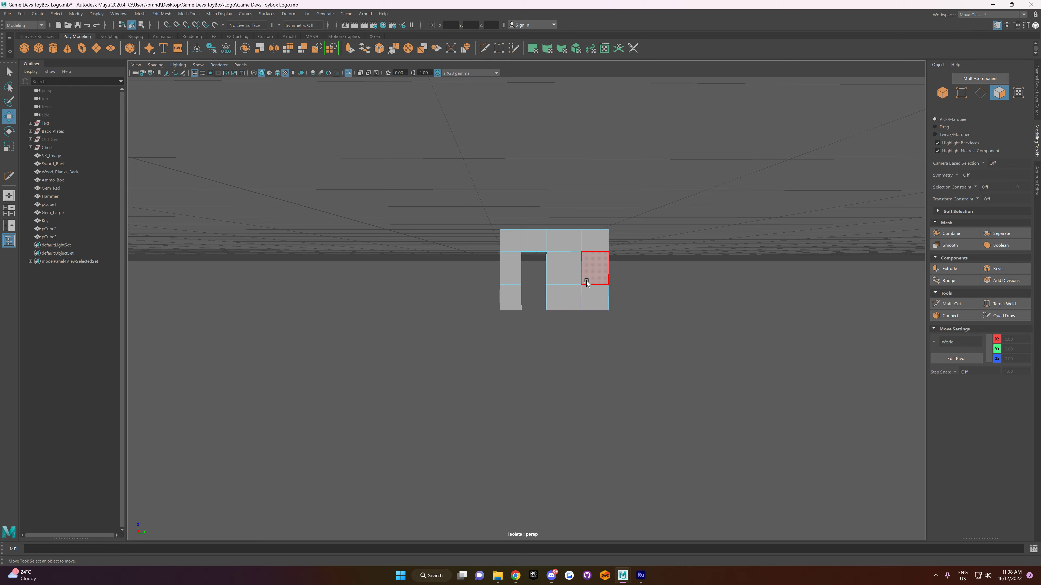
Step: Try to cut away the block's lower corner at the shaft-tip end by deleting its lowest-row faces
click(592, 326)
key(Delete)
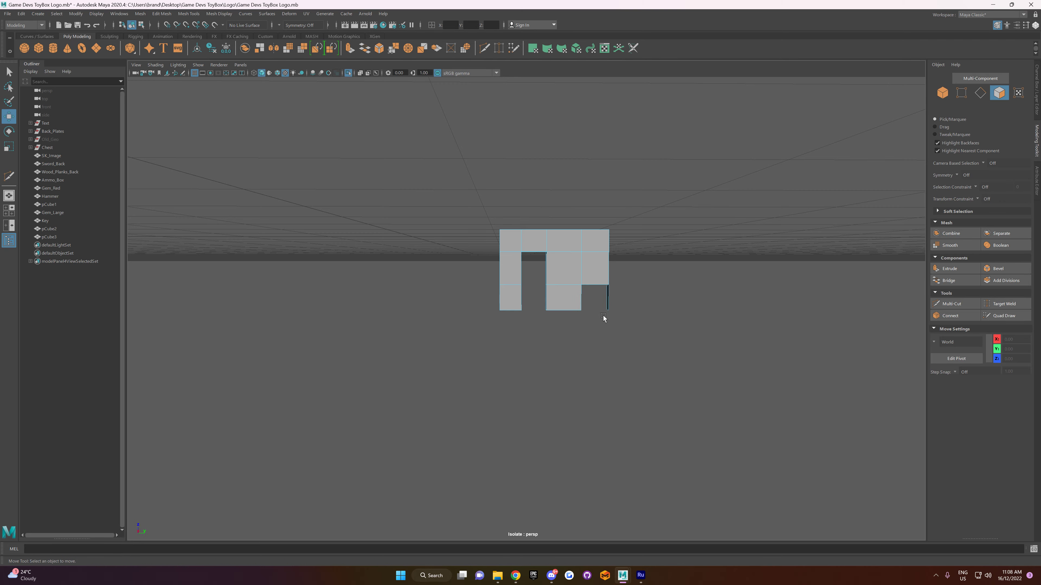
alt+drag(609, 320, 620, 279)
right_drag(620, 276, 624, 260)
Step: Bridge the two open vertical edges on the inner side of the corner cut-out
click(675, 286)
alt+drag(666, 286, 639, 287)
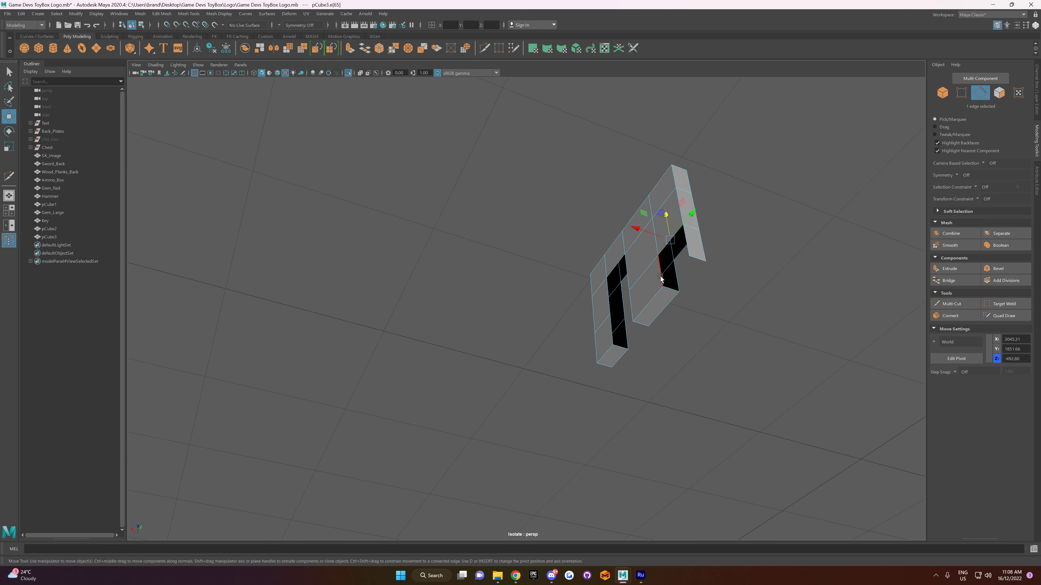
shift+click(677, 286)
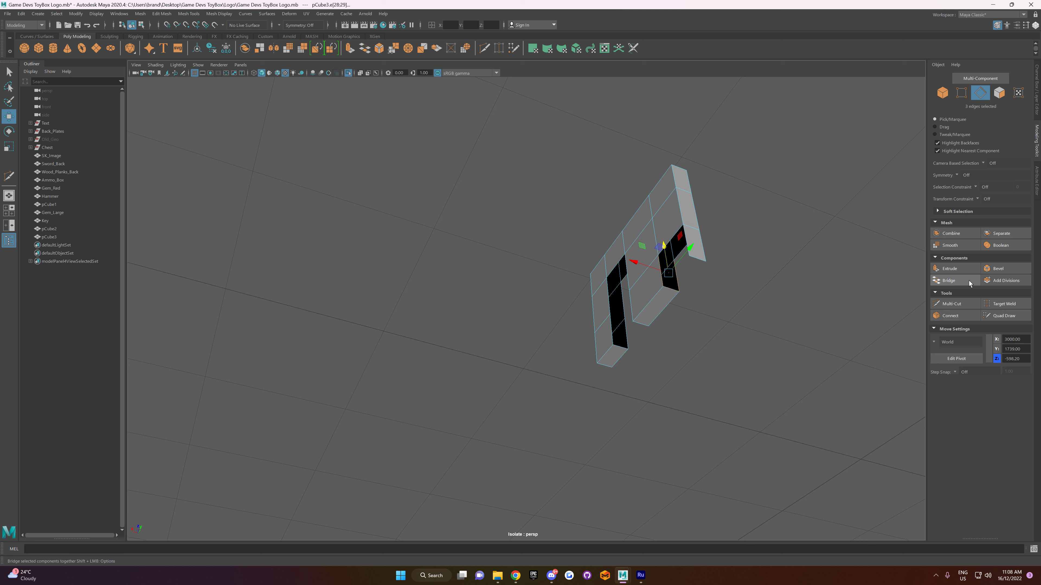
click(689, 283)
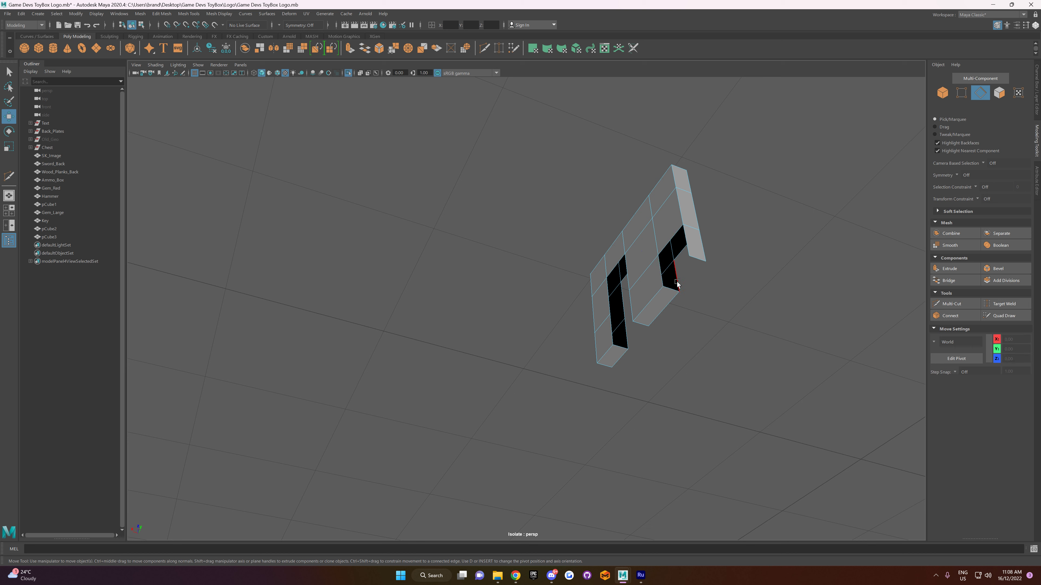
click(677, 284)
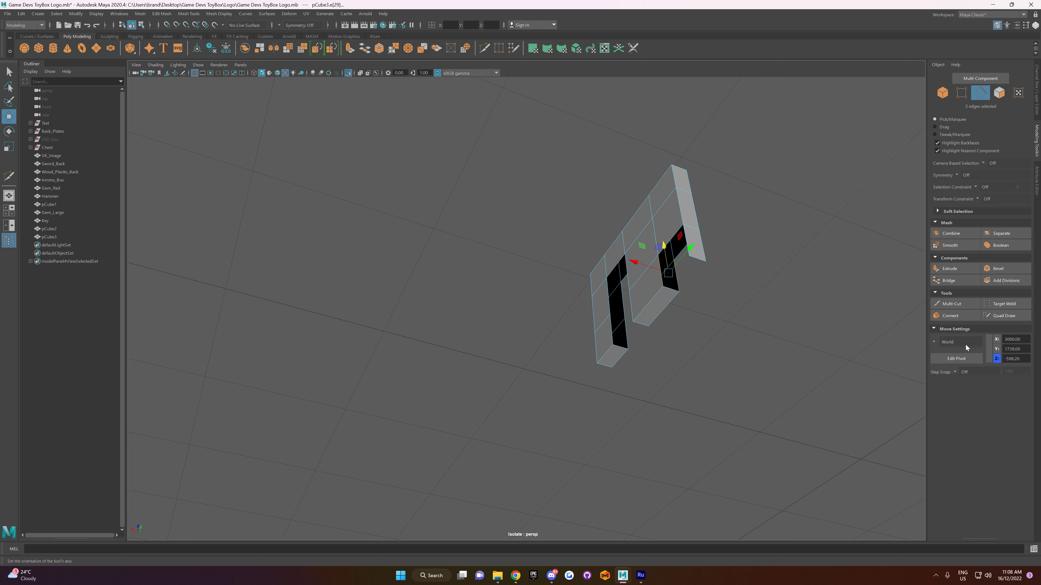
click(949, 280)
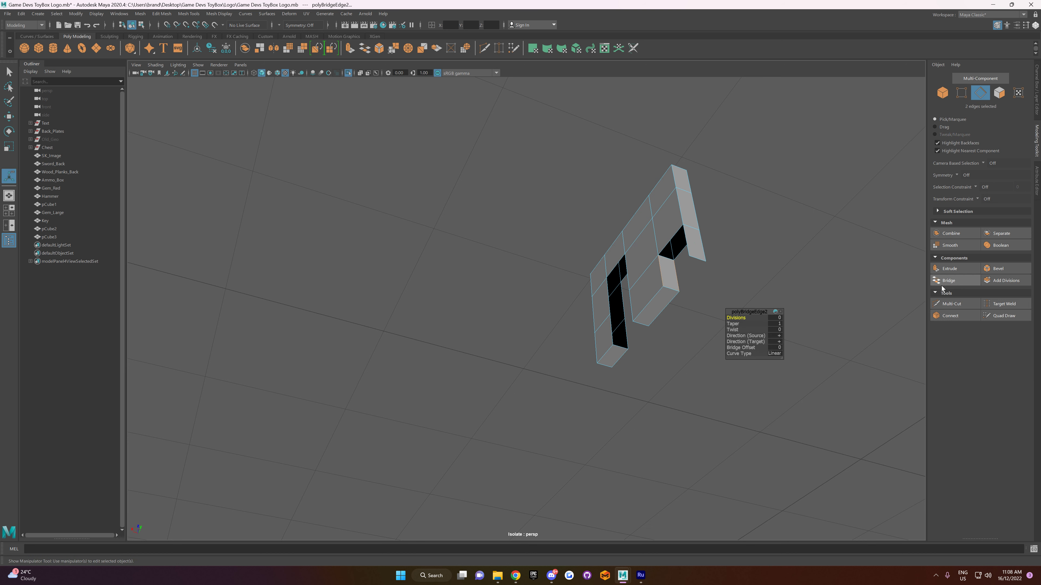
click(678, 306)
Step: Try another bridge across the corner cut-out, and undo back to before the corner faces were deleted
click(688, 261)
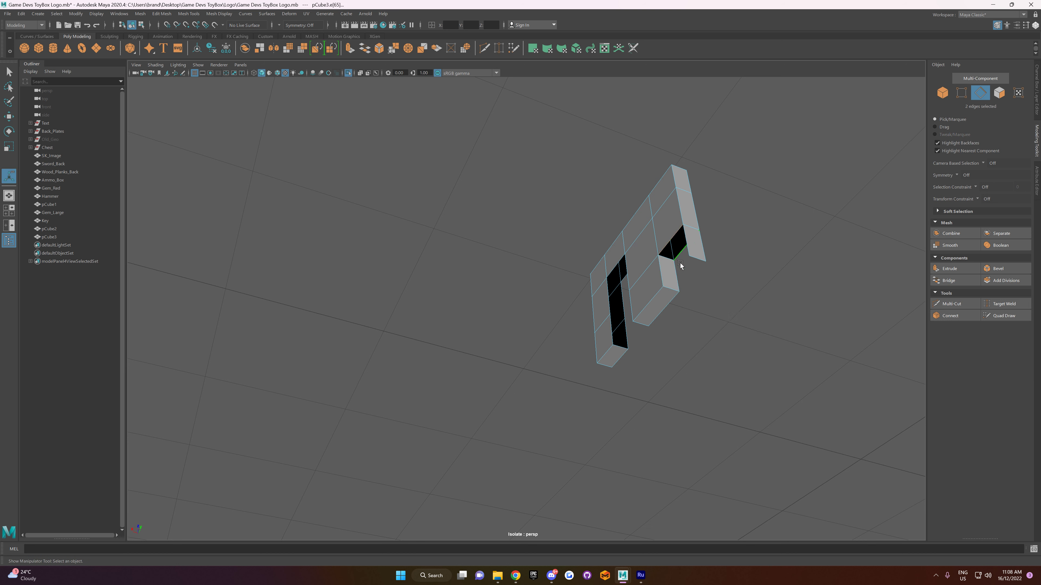
key(g)
click(693, 348)
alt+drag(633, 351, 691, 370)
key(ctrl+z)
key(ctrl+z)
key(ctrl+z)
key(ctrl+z)
key(ctrl+z)
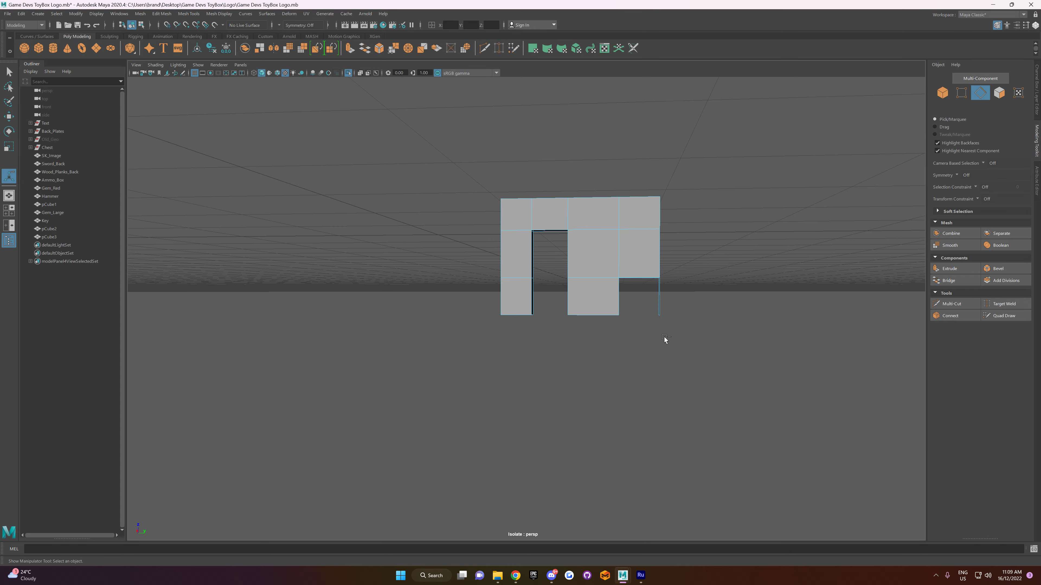
key(ctrl+z)
key(ctrl+z)
mouse_move(668, 333)
alt+mouse_down()
mouse_move(662, 319)
mouse_move(682, 347)
alt+mouse_up()
Step: Add a vertical edge loop between the tall notch and the last column, and delete the adjoining lowest-row faces to open a shorter notch
click(951, 304)
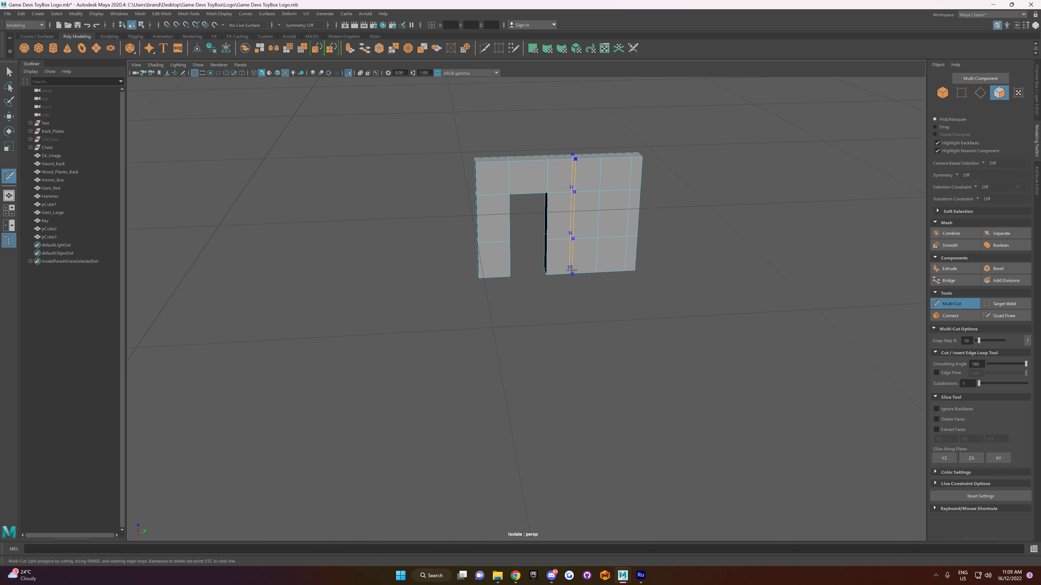
alt+drag(577, 273, 612, 307)
key(w)
right_drag(611, 299, 611, 321)
drag(603, 309, 664, 367)
key(Delete)
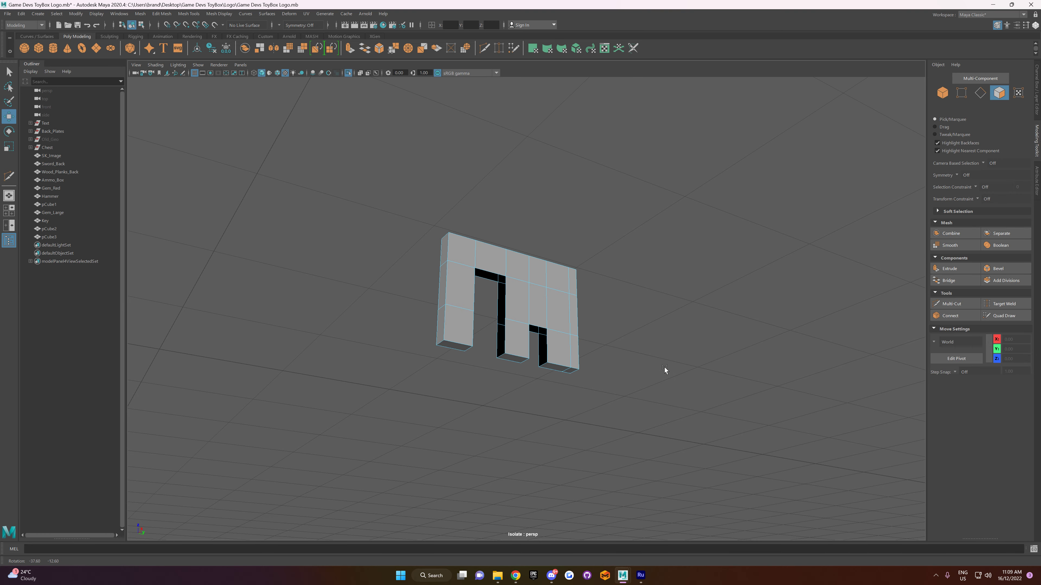
Step: Try to bridge the whole open border loop of the short notch at once, and undo it
right_drag(648, 338, 648, 307)
double_click(549, 356)
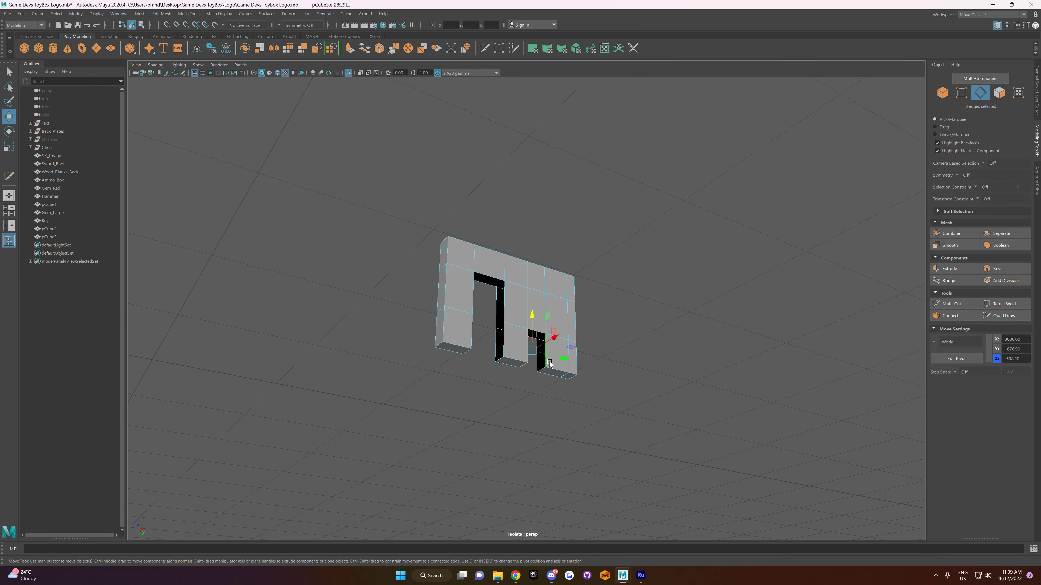
click(967, 281)
alt+drag(705, 381, 609, 401)
key(ctrl+z)
click(647, 353)
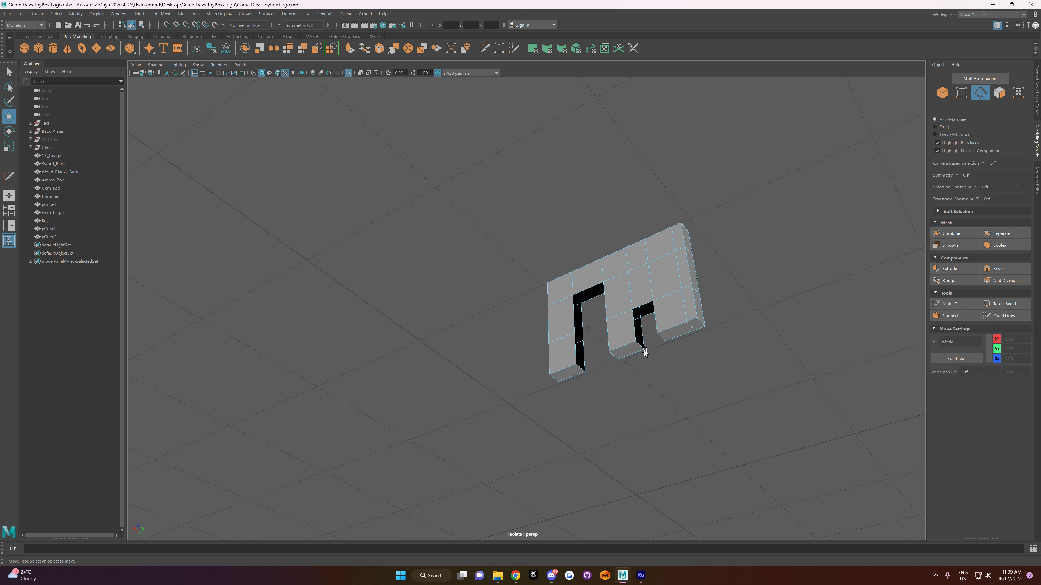
Step: Bridge the front and back vertical edges of the middle tooth to close its side facing the short notch
alt+drag(672, 361, 648, 350)
click(649, 302)
shift+click(661, 300)
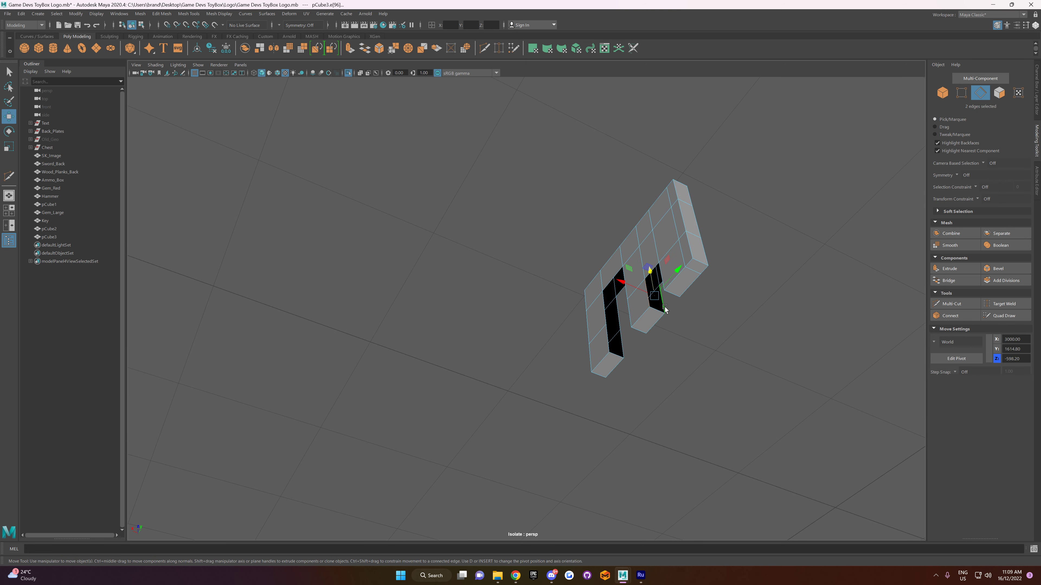
click(961, 282)
click(670, 401)
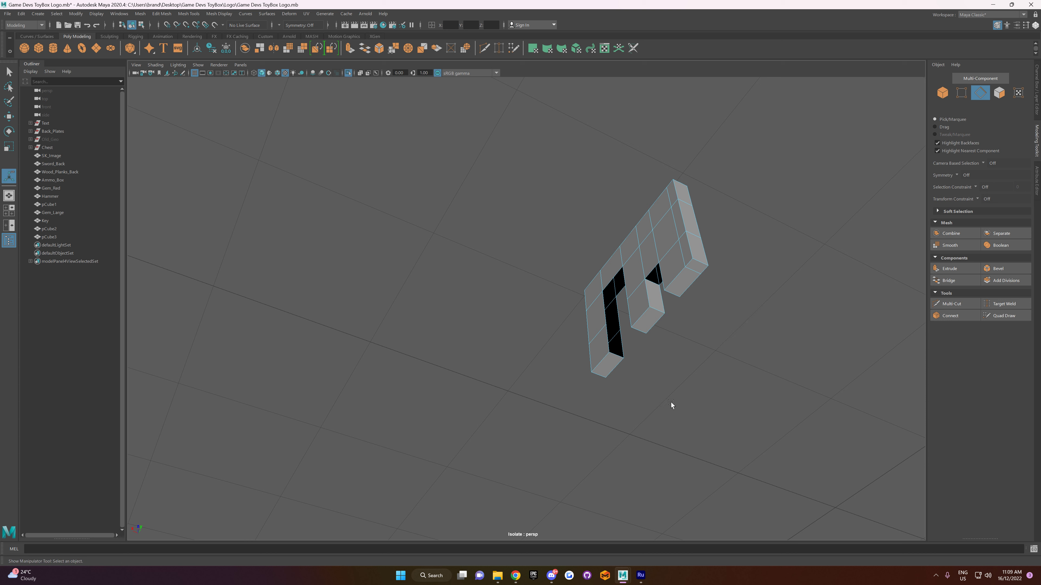
Step: Bridge the front and back edges across the short notch to close its inner ceiling
right_click(685, 319)
right_drag(691, 309, 691, 307)
click(656, 312)
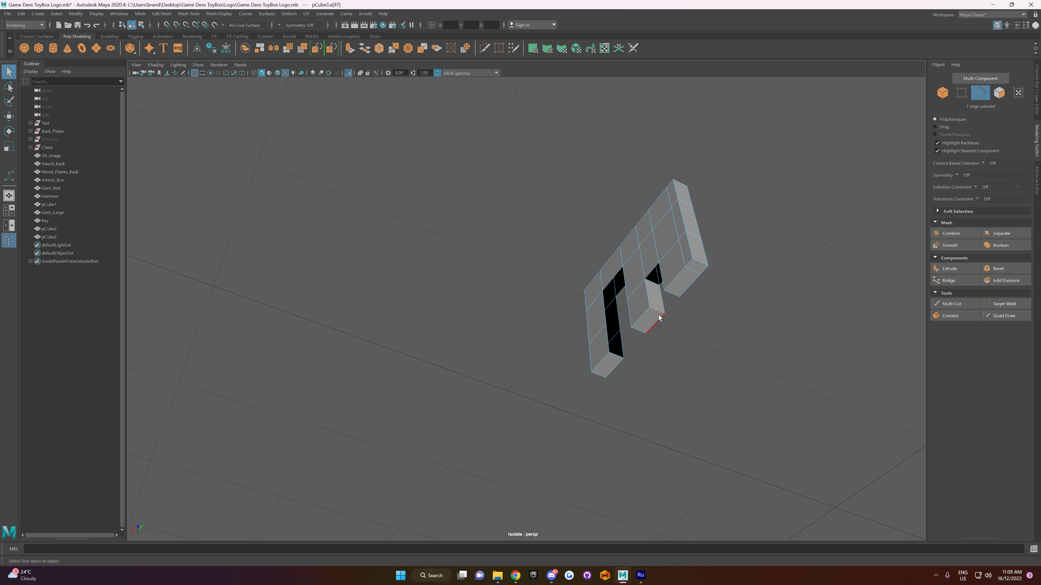
key(w)
click(665, 321)
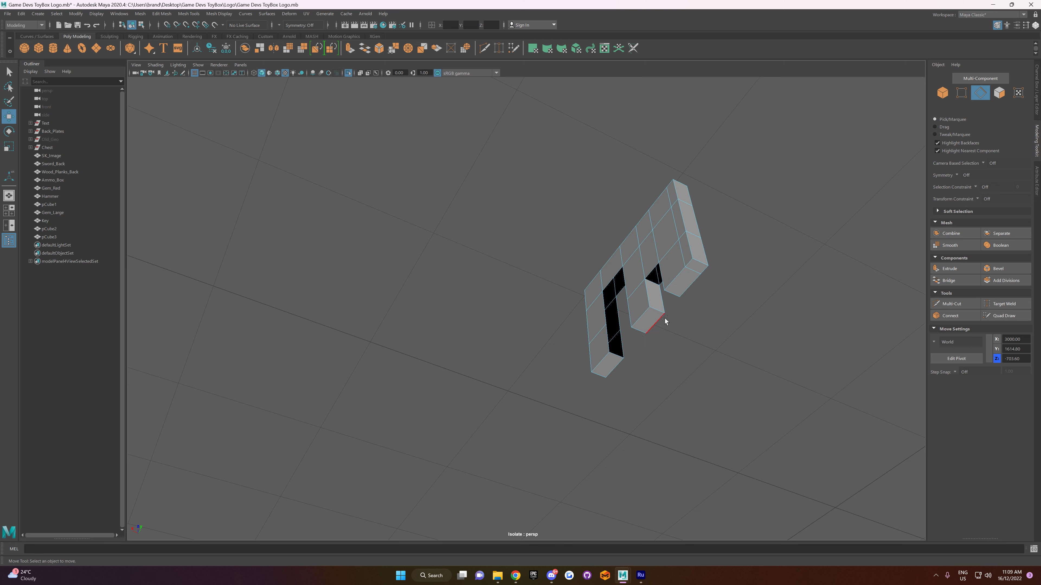
alt+drag(665, 321, 636, 343)
click(636, 343)
mouse_move(653, 423)
alt+mouse_down()
mouse_move(673, 425)
mouse_move(663, 422)
alt+mouse_up()
shift+right_drag(663, 422, 592, 466)
click(599, 447)
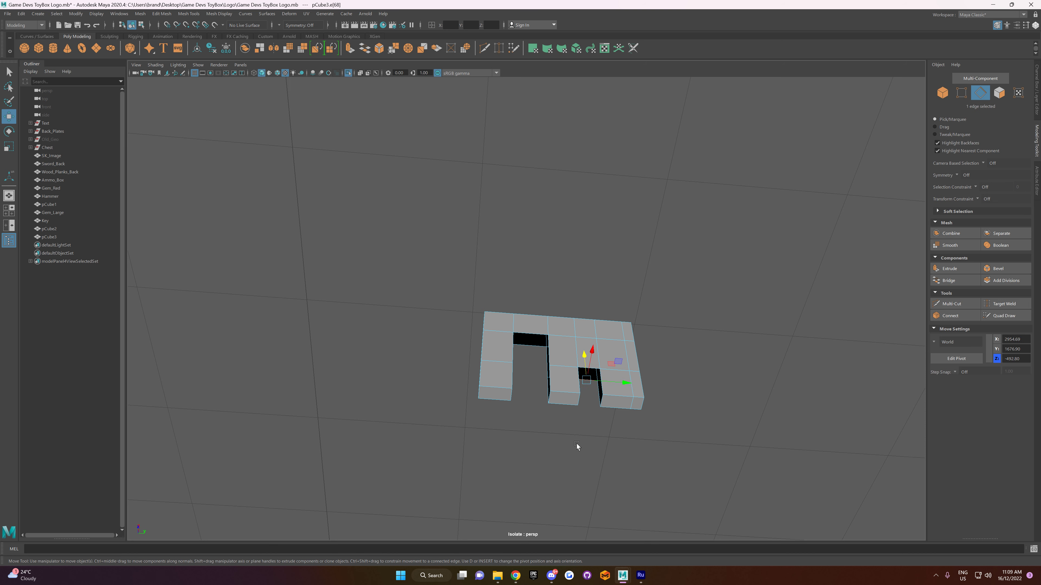
click(591, 369)
shift+click(588, 380)
shift+right_drag(588, 380, 590, 452)
Step: Bridge the front and back vertical edges of the last tooth to close its side facing the short notch
click(591, 452)
alt+drag(591, 452, 549, 393)
click(541, 380)
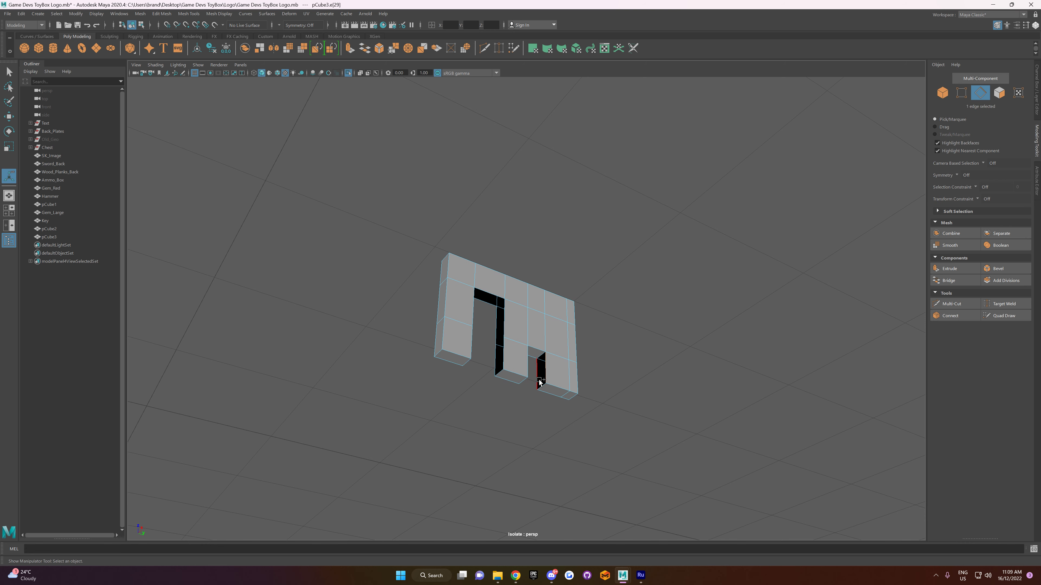
shift+right_drag(556, 404, 542, 449)
click(542, 448)
Step: Bridge the edge pairs along the first tooth's inner side and across the ceiling of the tall notch
alt+drag(542, 448, 559, 365)
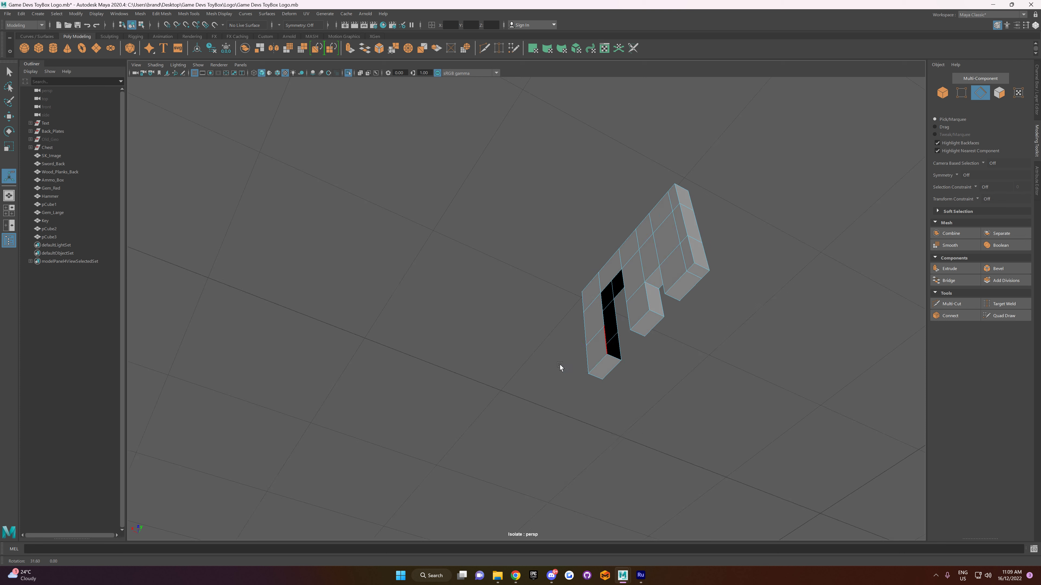
click(618, 351)
key(g)
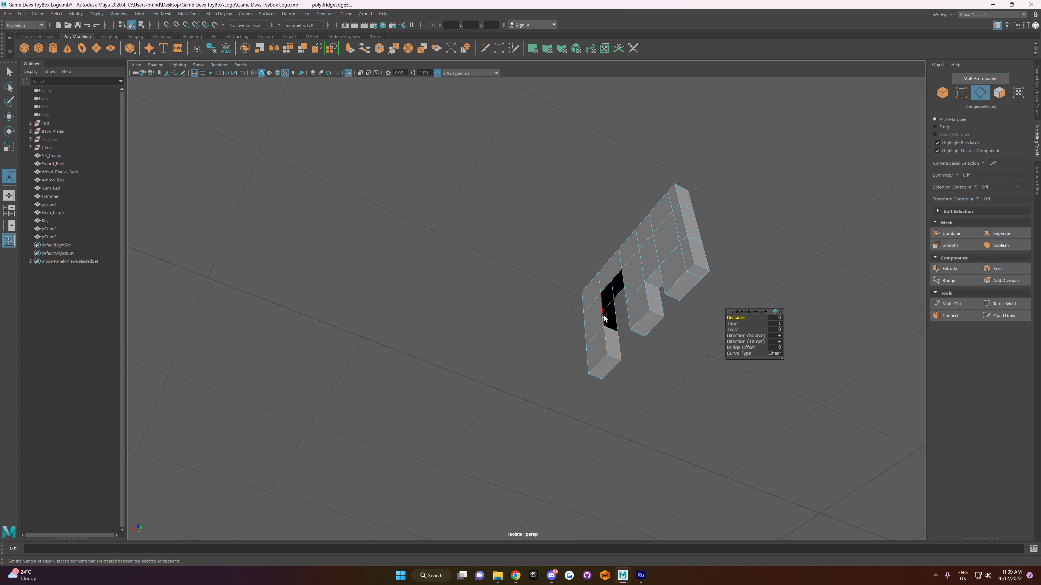
click(604, 318)
shift+click(618, 319)
key(g)
click(610, 282)
shift+click(618, 294)
key(g)
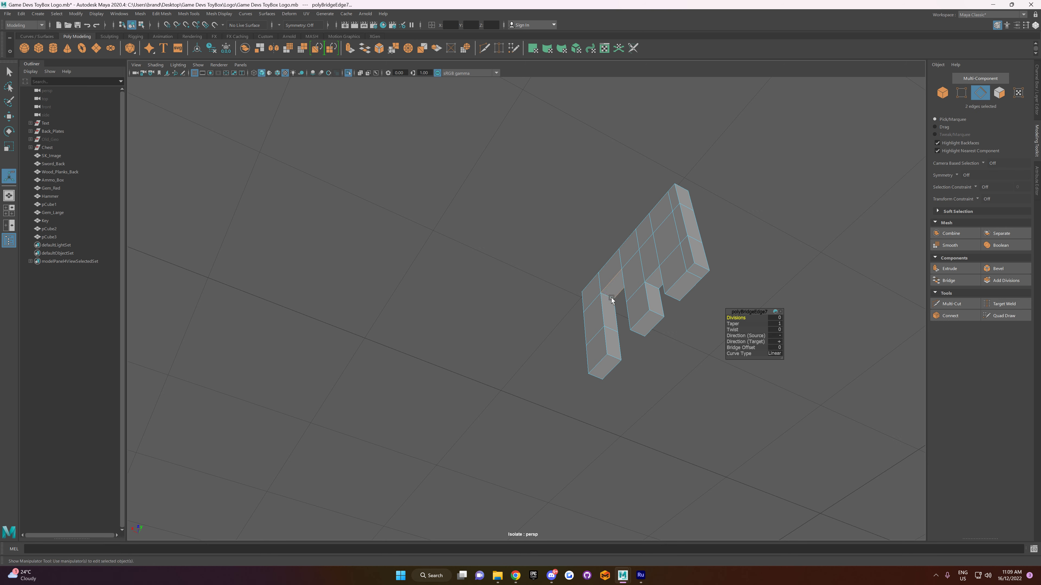
Step: Select the whole bit in object mode and merge its vertices
alt+drag(608, 340, 630, 325)
right_drag(604, 237, 644, 216)
click(164, 12)
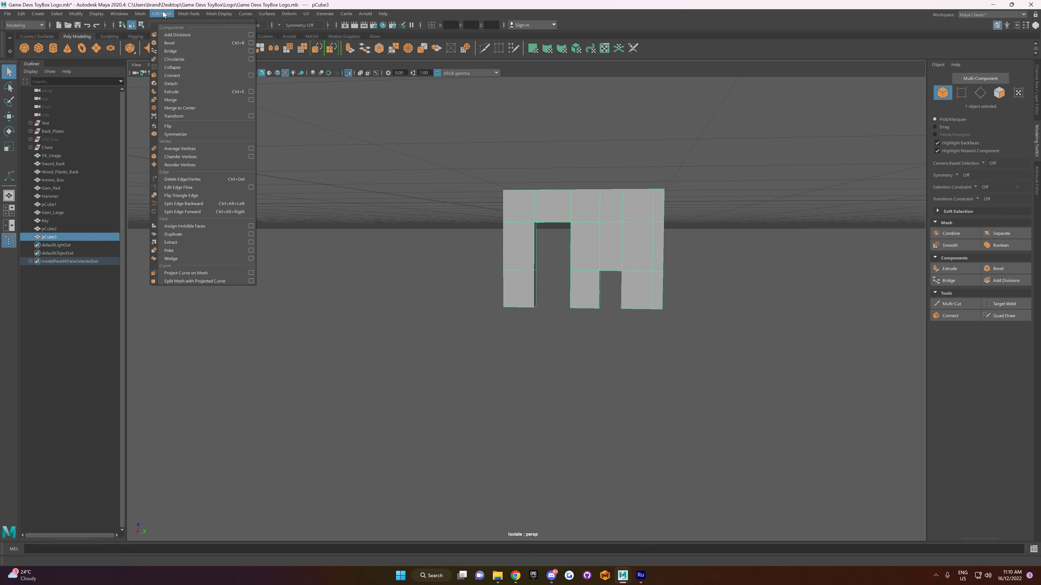
click(185, 99)
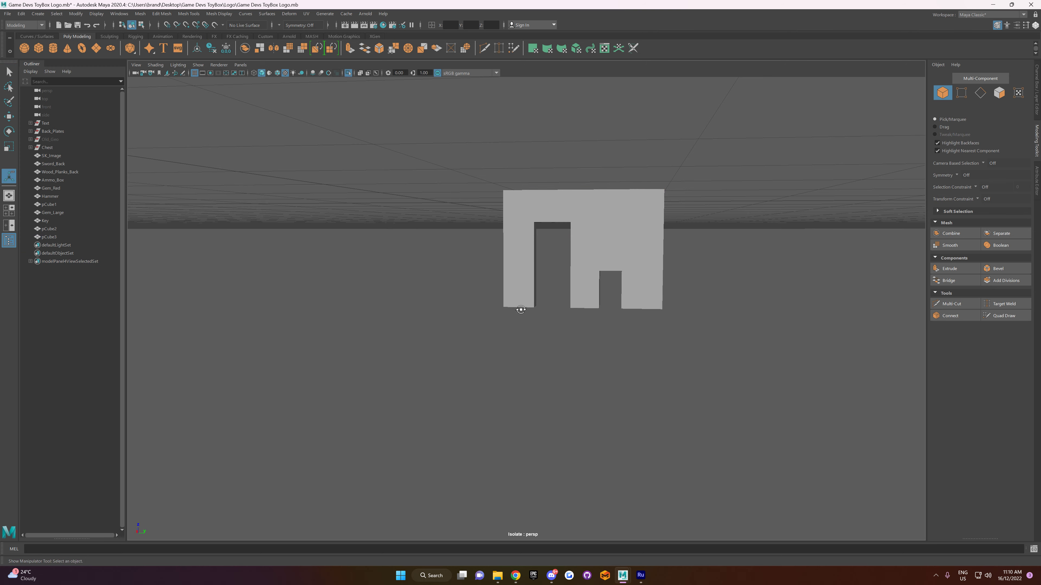
Step: Bridge the upper and lower edge pairs of the middle tooth to close its side facing the tall notch
alt+drag(521, 305, 580, 218)
right_drag(581, 219, 515, 263)
alt+drag(515, 263, 505, 241)
click(562, 267)
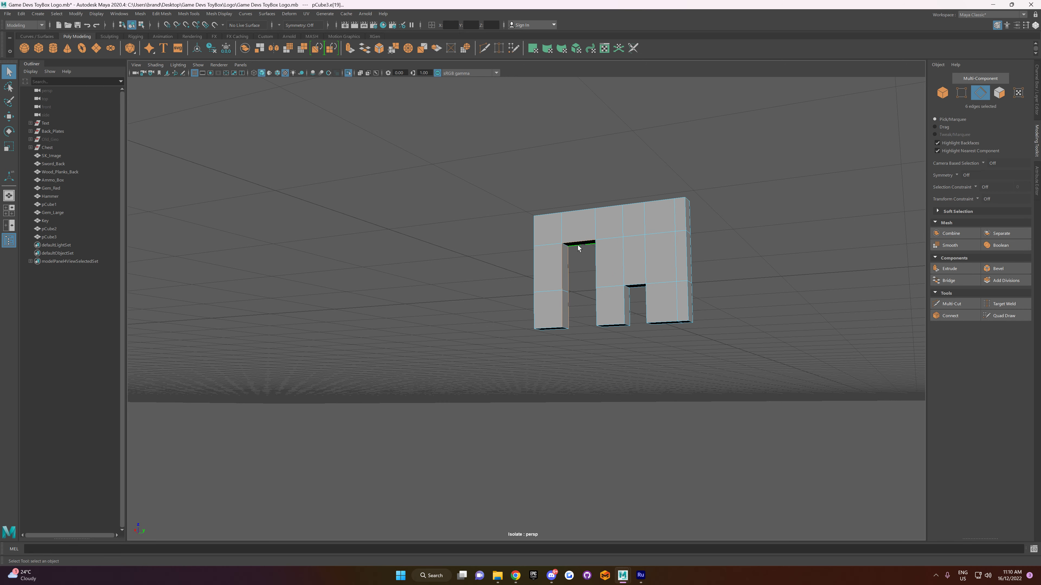
alt+drag(583, 274, 504, 235)
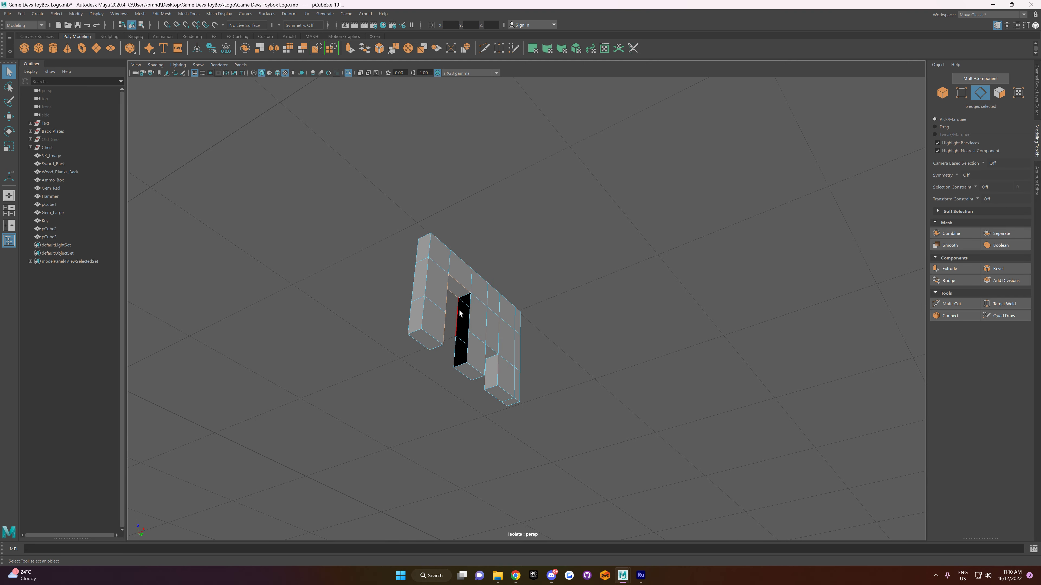
click(949, 281)
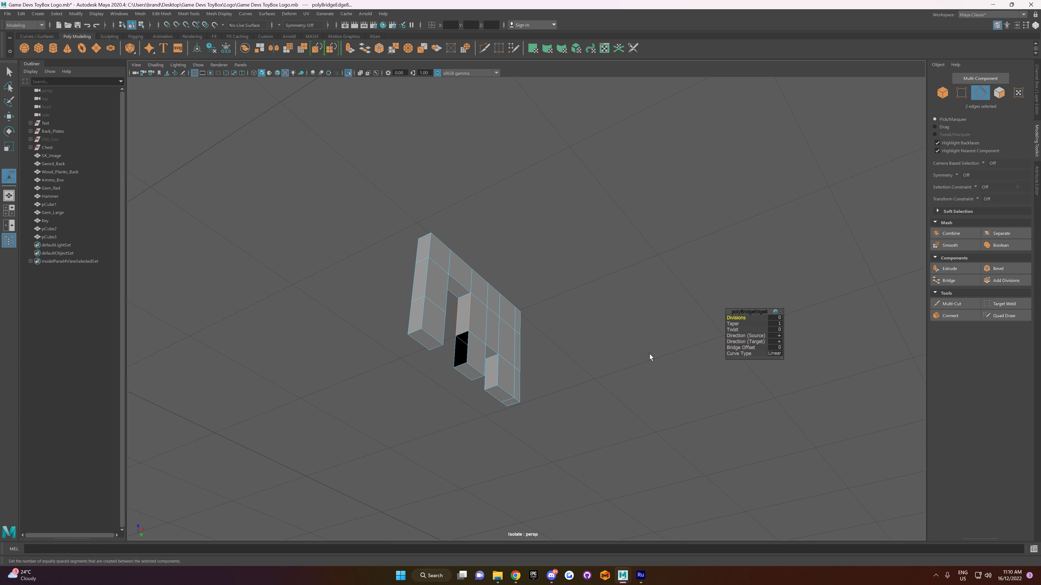
click(467, 355)
key(g)
Step: Merge the vertices of the fully closed bit again and set its normals to face
right_drag(433, 277, 478, 258)
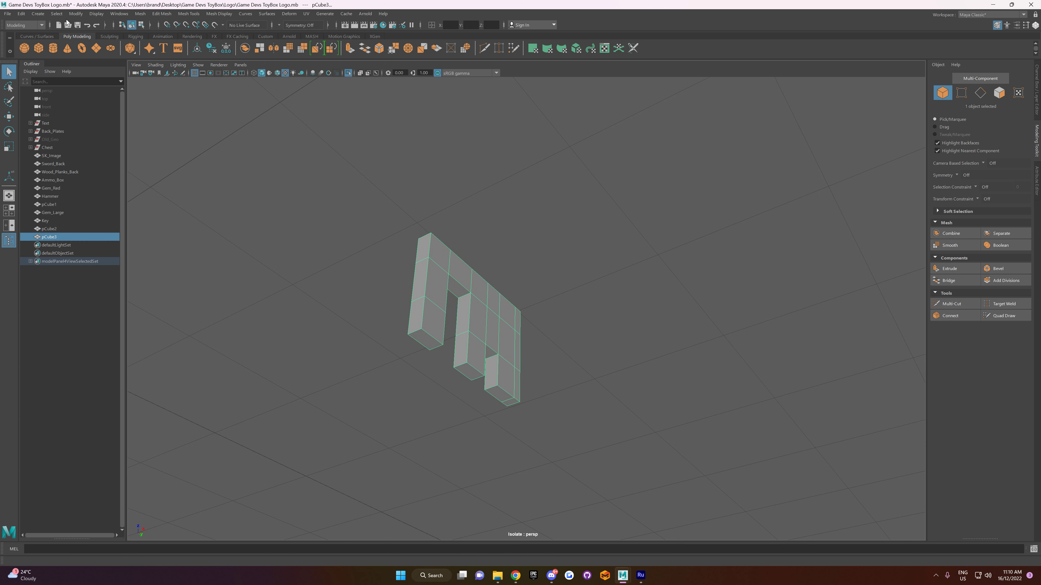
click(140, 13)
click(184, 106)
click(494, 251)
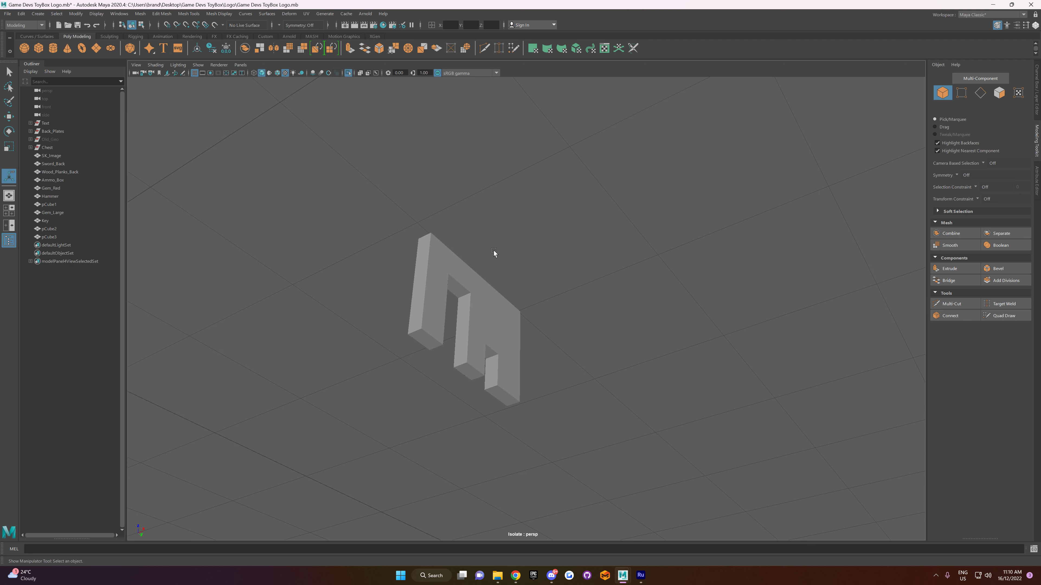
alt+drag(494, 250, 501, 262)
click(509, 278)
click(219, 14)
click(239, 60)
click(218, 14)
click(237, 56)
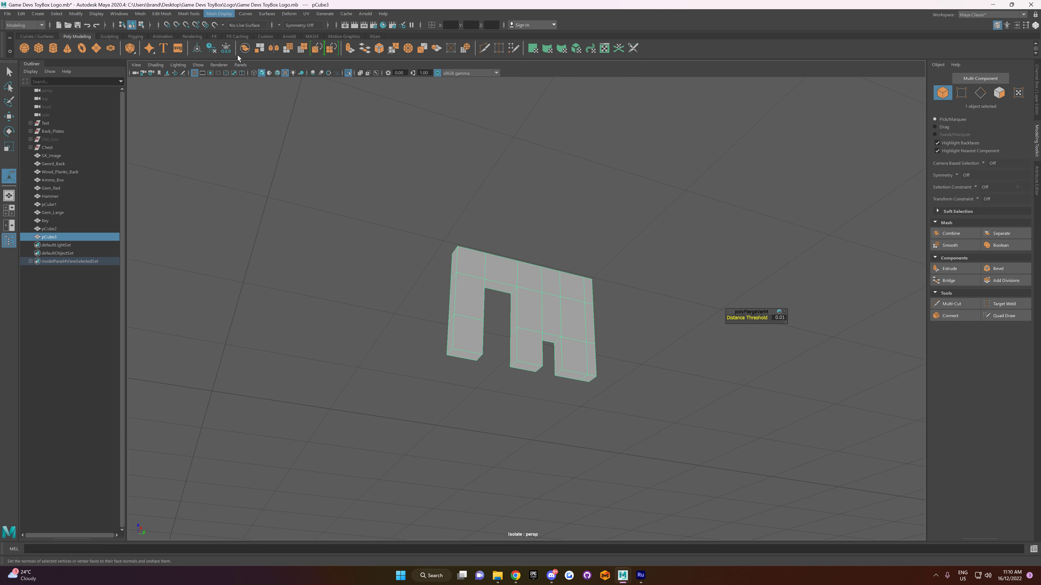
click(218, 14)
click(251, 93)
Step: Select the front and back edges around both notches of the bit and try bevelling them
click(452, 221)
click(480, 262)
right_drag(477, 259, 484, 247)
click(495, 279)
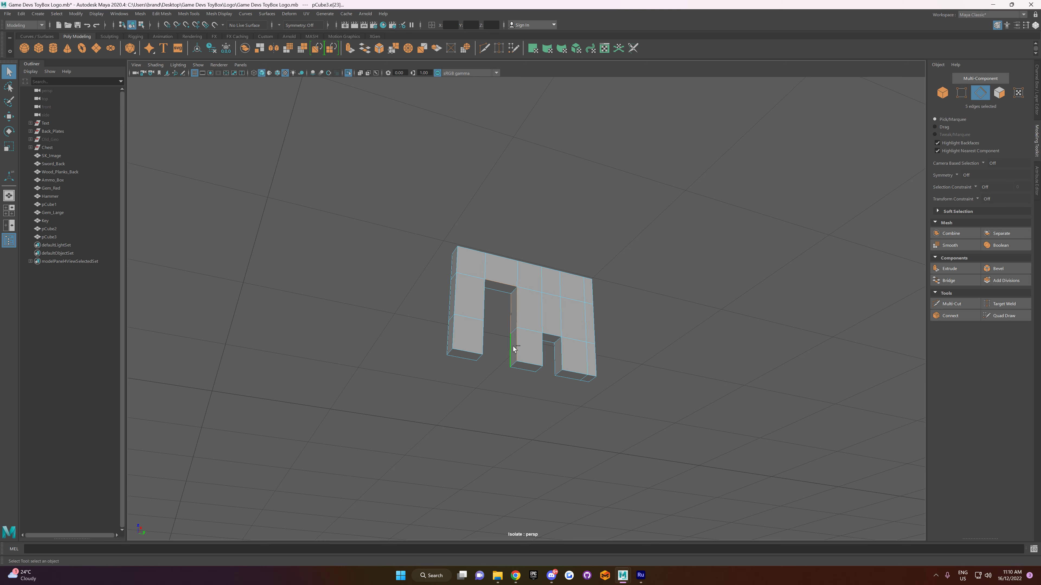
alt+drag(512, 326, 548, 278)
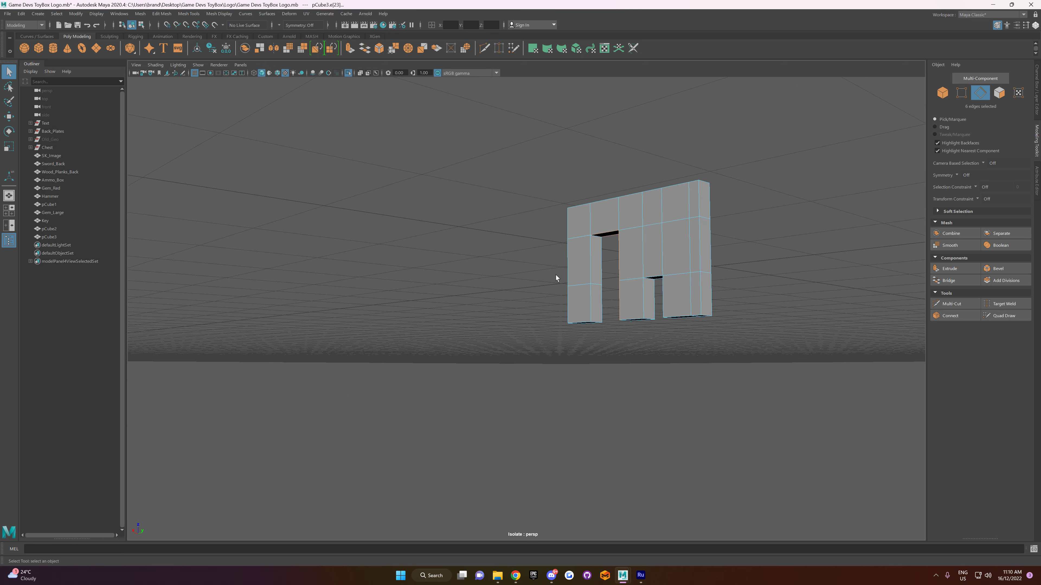
shift+click(600, 278)
shift+click(598, 304)
alt+drag(585, 323, 430, 284)
shift+click(664, 290)
shift+click(550, 198)
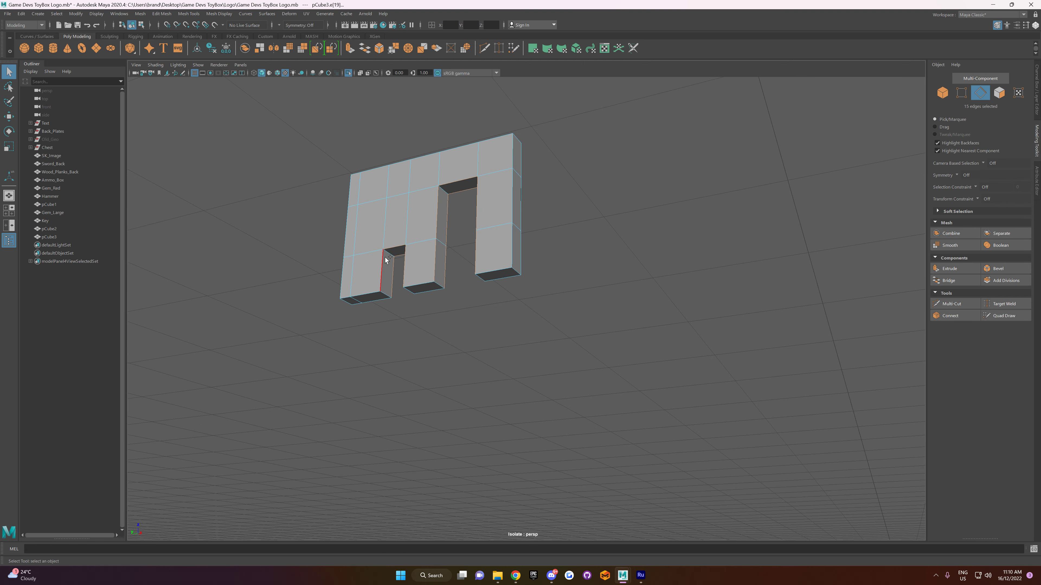
click(1005, 269)
Step: Add the bit's outer vertical corner edges to the notch edge selection and bevel them all with a fraction of 0.5
alt+drag(555, 288, 510, 224)
shift+click(518, 207)
shift+click(540, 233)
alt+drag(541, 232, 470, 314)
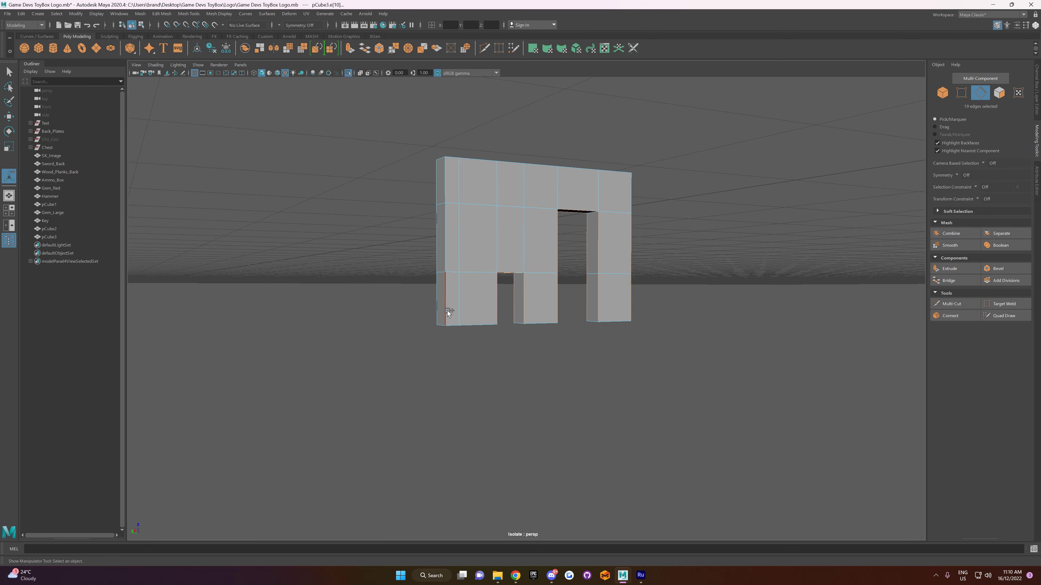
shift+click(435, 267)
shift+click(439, 303)
shift+click(438, 190)
shift+click(443, 189)
alt+drag(443, 190, 474, 201)
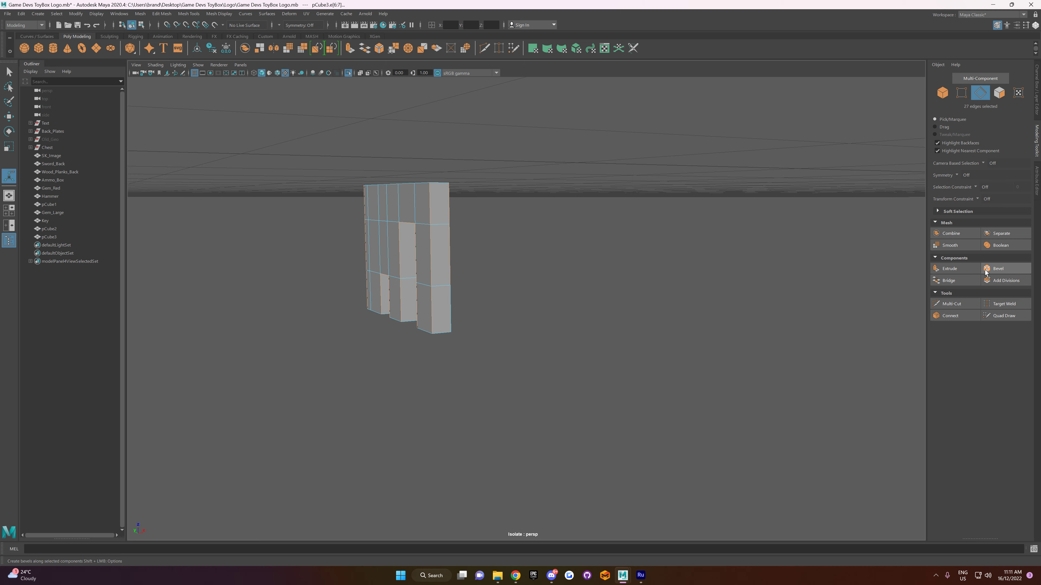
click(1013, 269)
alt+drag(615, 303, 424, 303)
click(992, 269)
alt+drag(738, 295, 563, 295)
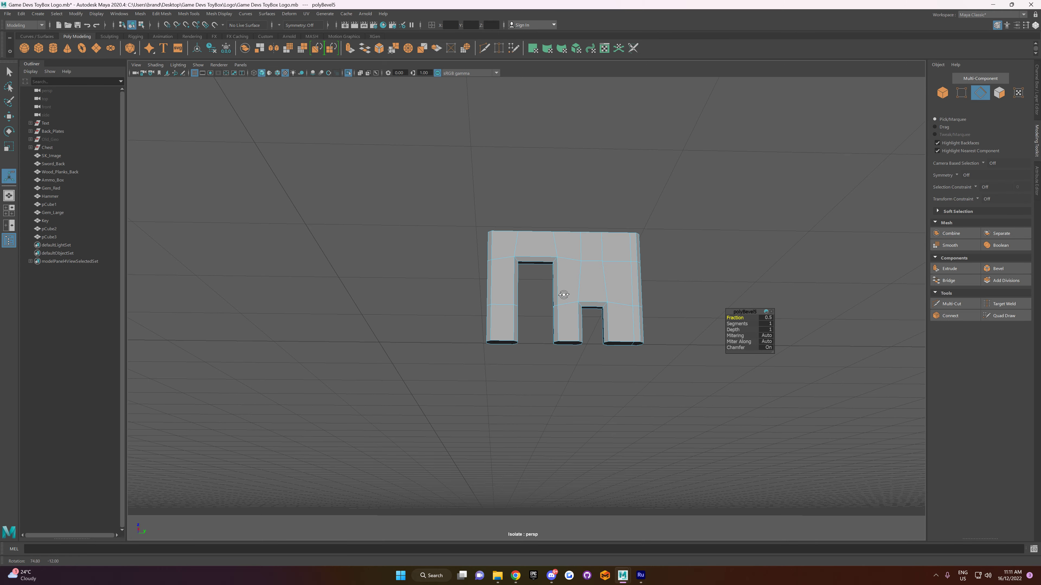
Step: Turn off the view isolation to show the bit together with the chest and reference image
scroll(563, 295, down, 5)
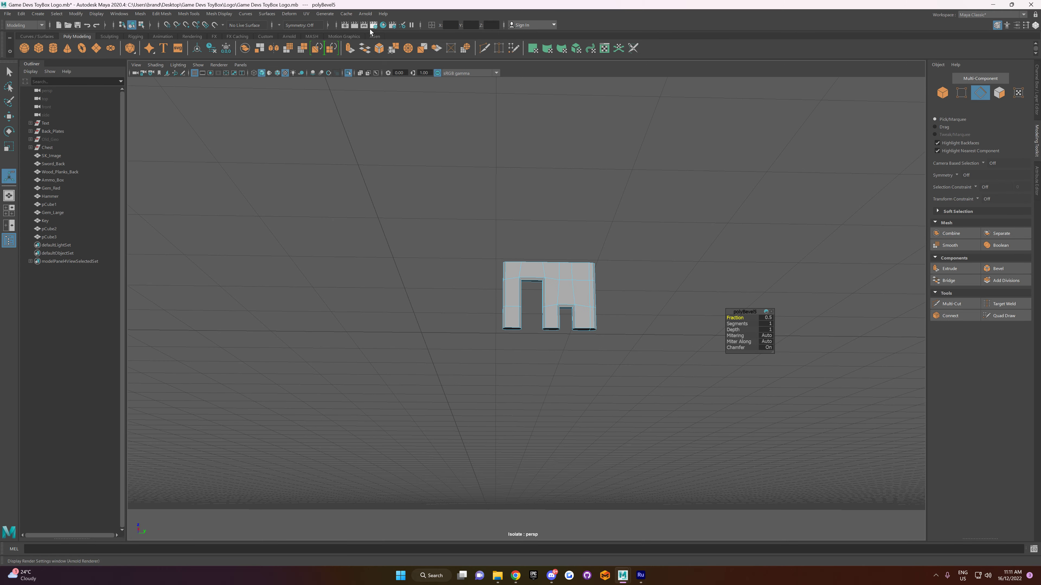
click(348, 72)
scroll(460, 154, down, 10)
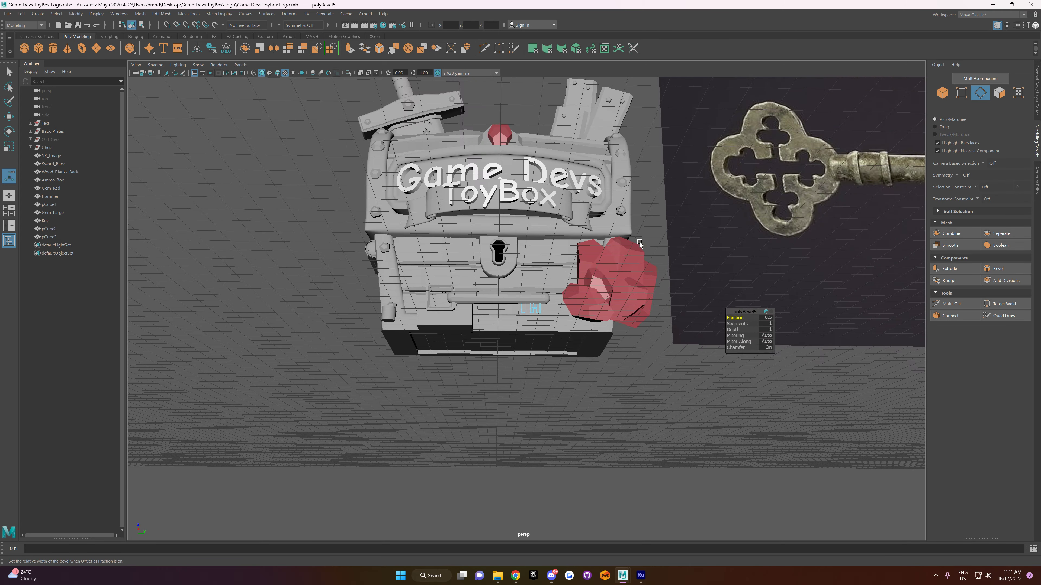
right_drag(557, 353, 586, 326)
Step: Move the bit vertically up against the underside of the key shaft near its tip
scroll(558, 322, up, 5)
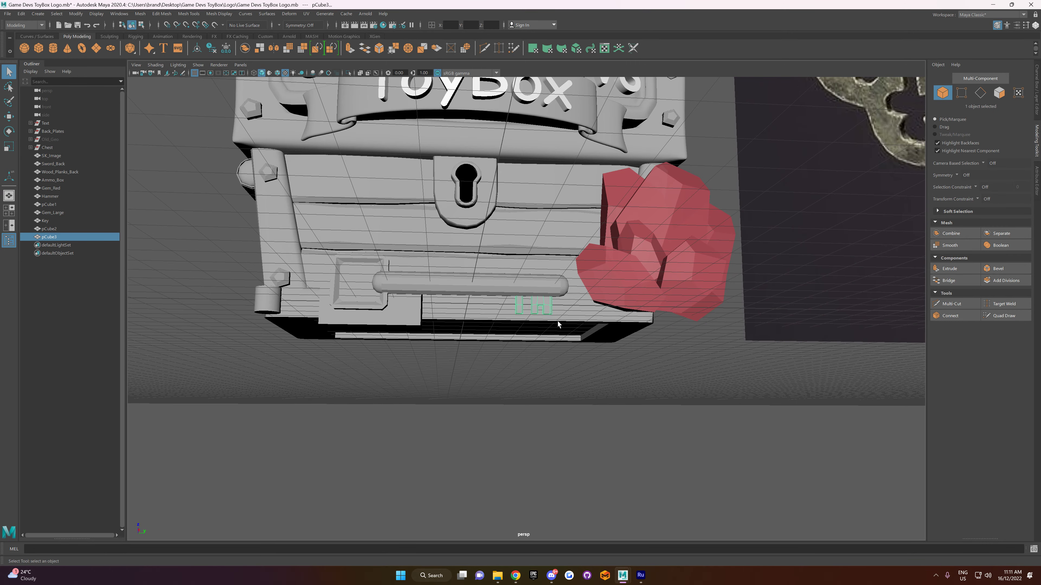
key(w)
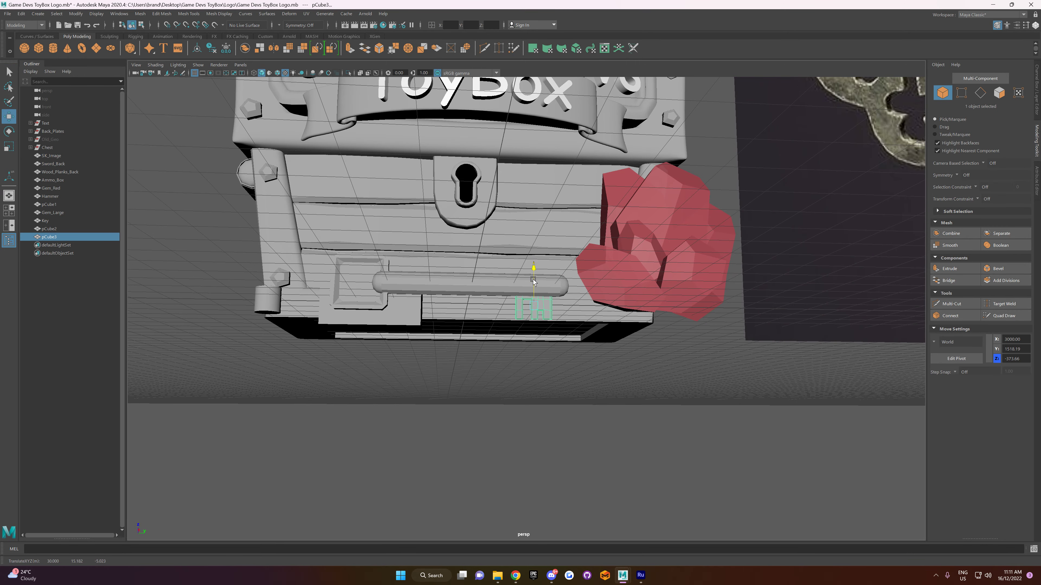
click(609, 415)
mouse_move(569, 401)
alt+mouse_down()
mouse_move(571, 423)
mouse_move(570, 404)
alt+mouse_up()
click(544, 306)
drag(535, 288, 532, 282)
click(543, 404)
alt+drag(543, 404, 594, 381)
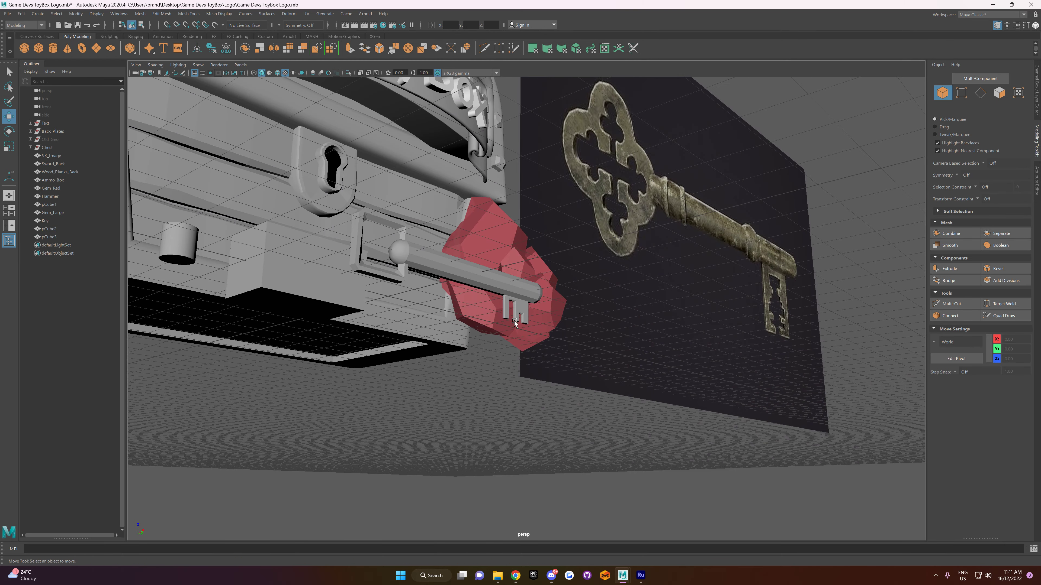
Step: Scale the bit along its X axis to adjust its thickness to the shaft
click(522, 314)
key(r)
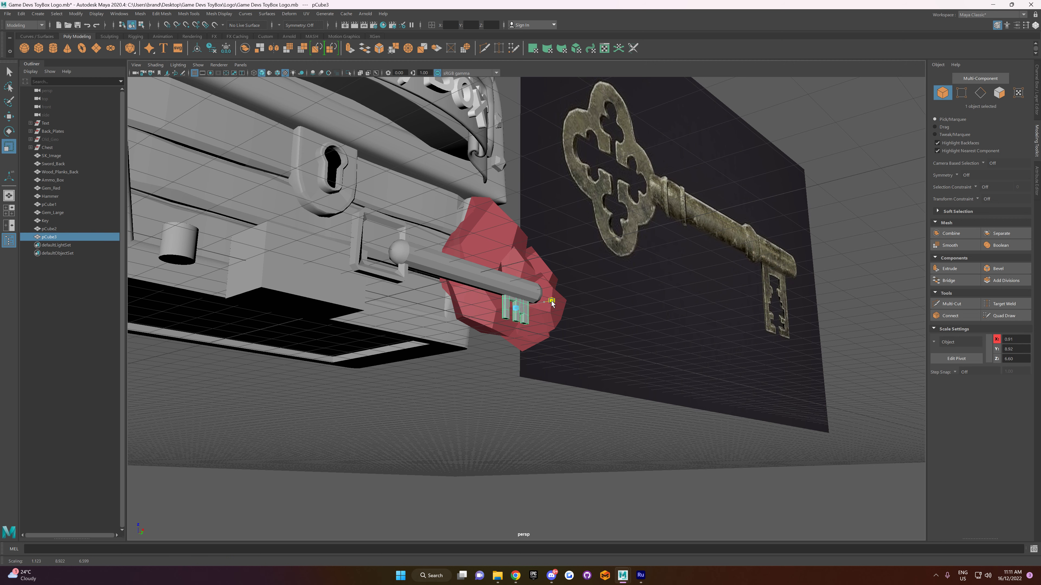
click(553, 448)
alt+drag(553, 449, 535, 306)
click(579, 308)
Step: Shift the bottom vertices on the middle tooth's tall-notch side toward the tall notch so the tooth flares
alt+drag(529, 405, 559, 282)
click(525, 385)
scroll(561, 354, down, 3)
scroll(560, 281, up, 5)
right_drag(560, 282, 522, 283)
drag(536, 295, 563, 315)
key(w)
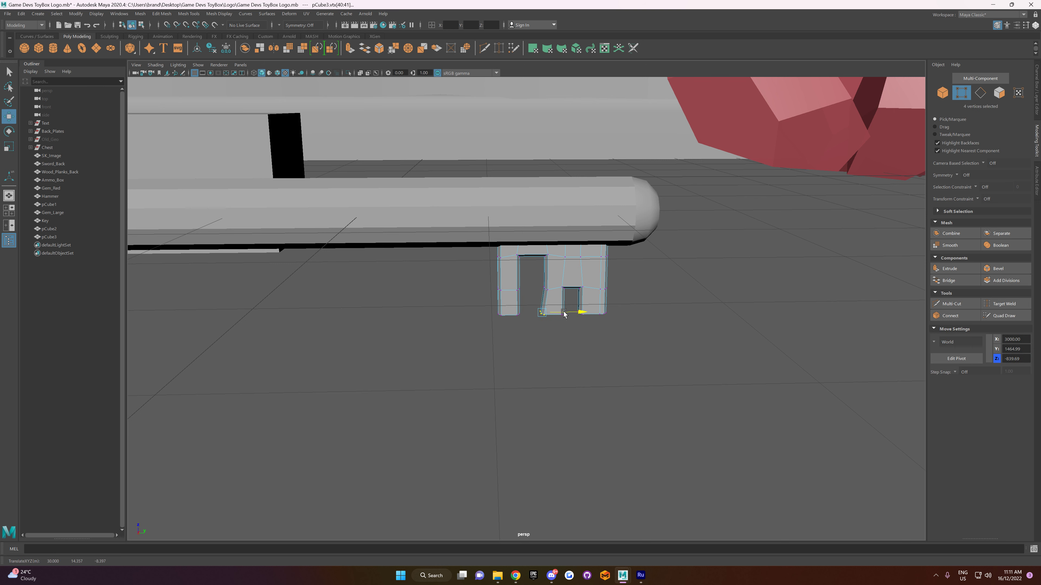
Step: Scale the bottom vertices of the bit's last tooth to flare its lower end
drag(630, 303, 598, 335)
key(r)
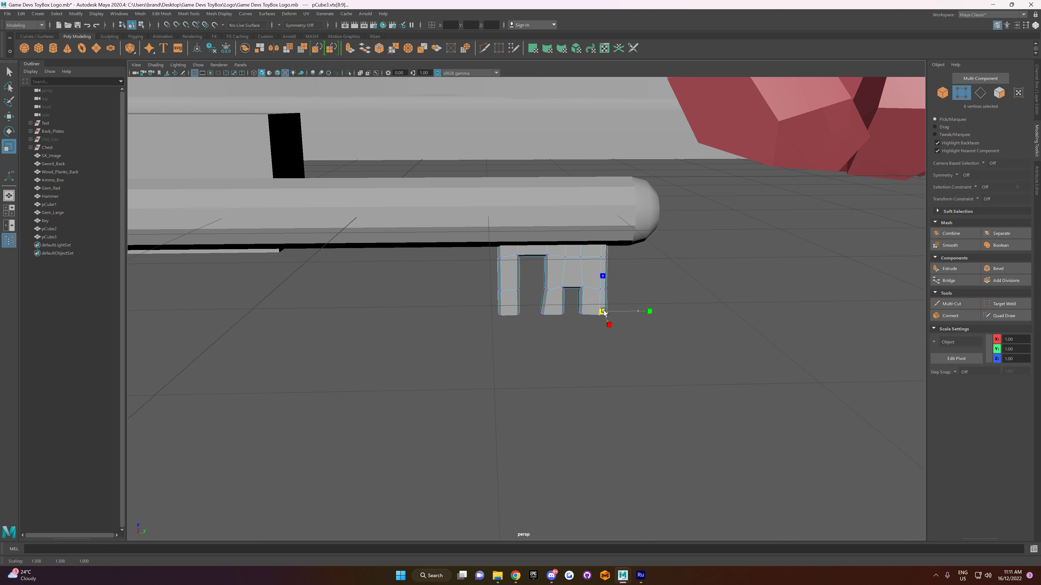
alt+drag(660, 361, 655, 331)
right_drag(653, 348, 638, 365)
alt+drag(639, 365, 494, 302)
Step: Nudge the mid-height vertices of the bit's teeth to make its outline slightly irregular, and return to object mode
click(504, 305)
right_drag(504, 305, 478, 300)
drag(488, 310, 573, 318)
click(522, 357)
alt+drag(521, 357, 519, 314)
key(w)
drag(534, 303, 531, 303)
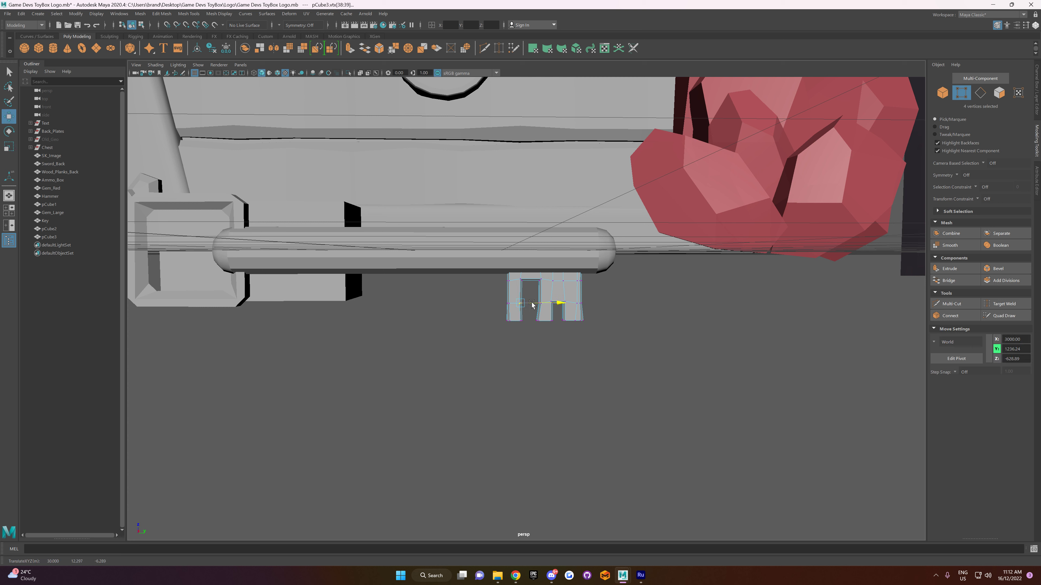
click(559, 368)
right_drag(558, 354, 598, 282)
drag(574, 294, 575, 294)
right_drag(608, 328, 624, 311)
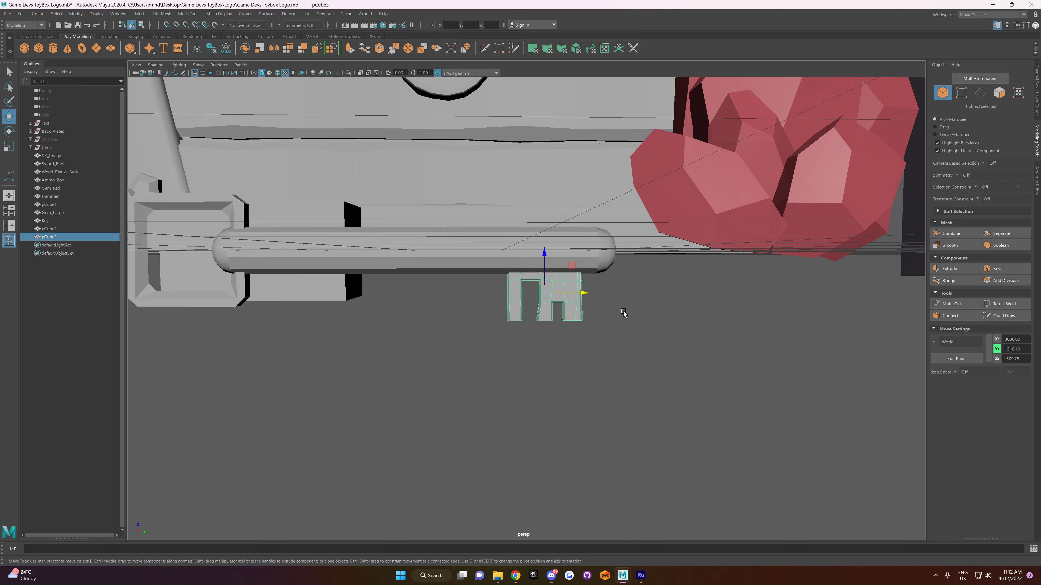
click(623, 312)
Step: Scale the key shaft down along its length to shorten it
scroll(594, 328, down, 4)
alt+drag(575, 338, 582, 363)
click(448, 280)
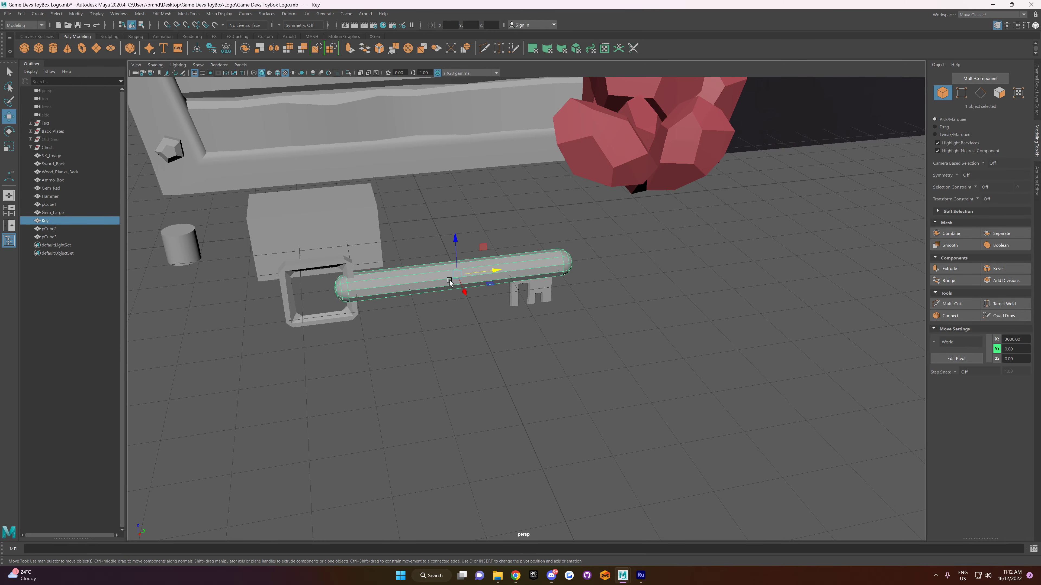
key(r)
drag(457, 274, 477, 309)
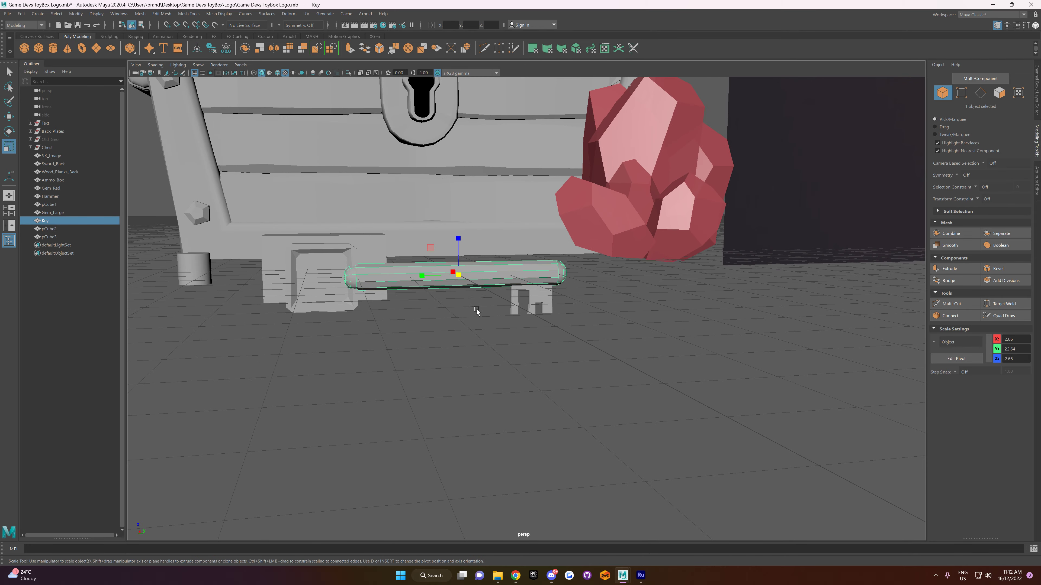
Step: Move the square open-frame head along the key's length so it meets the end of the shortened shaft
click(324, 254)
key(w)
drag(362, 278, 413, 335)
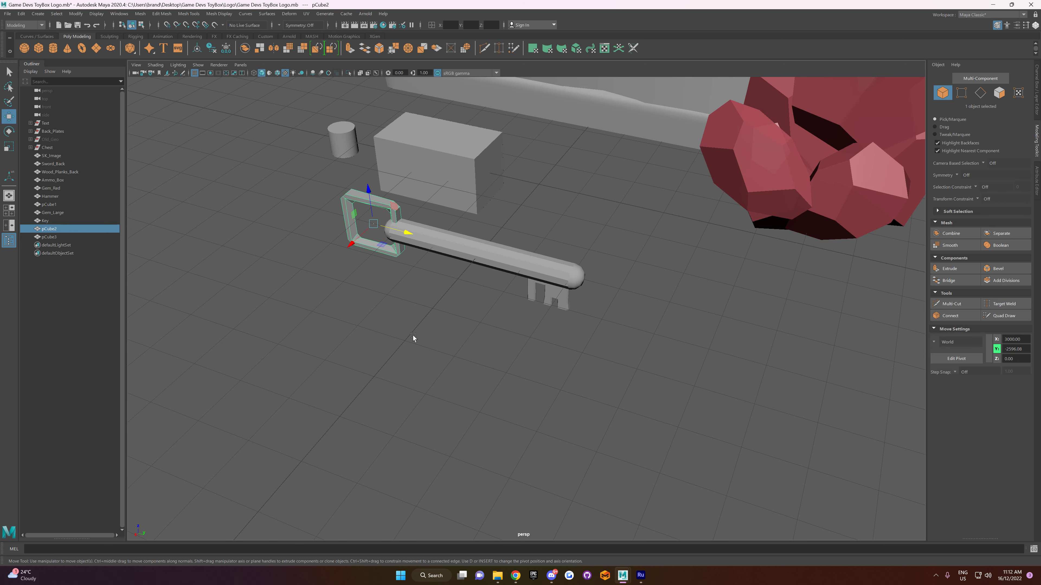
click(509, 264)
alt+drag(451, 262, 518, 339)
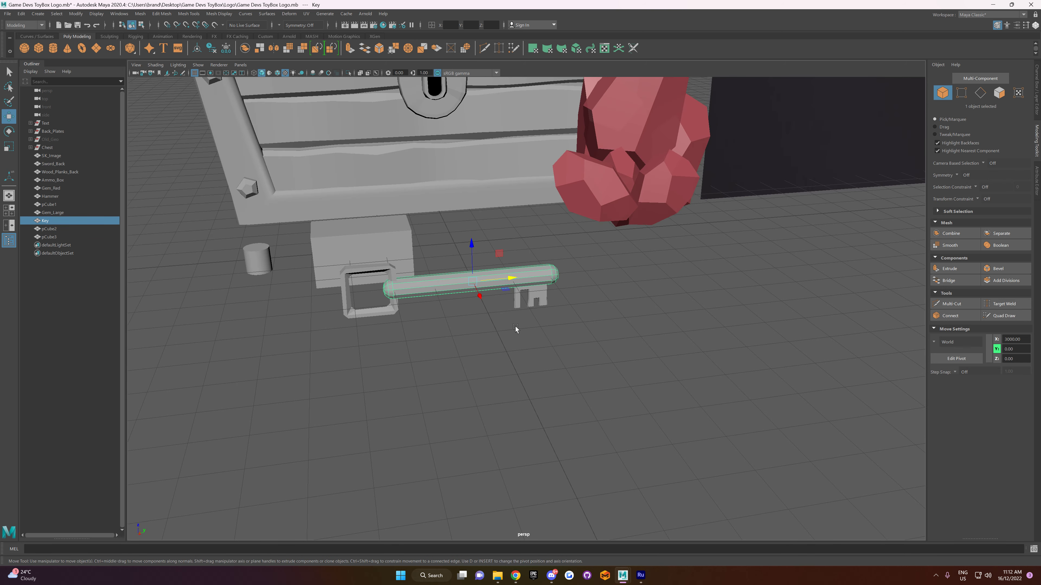
Step: Create a polygon cube sized and positioned over the key shaft, and delete the old rounded shaft
click(37, 49)
drag(472, 263, 460, 256)
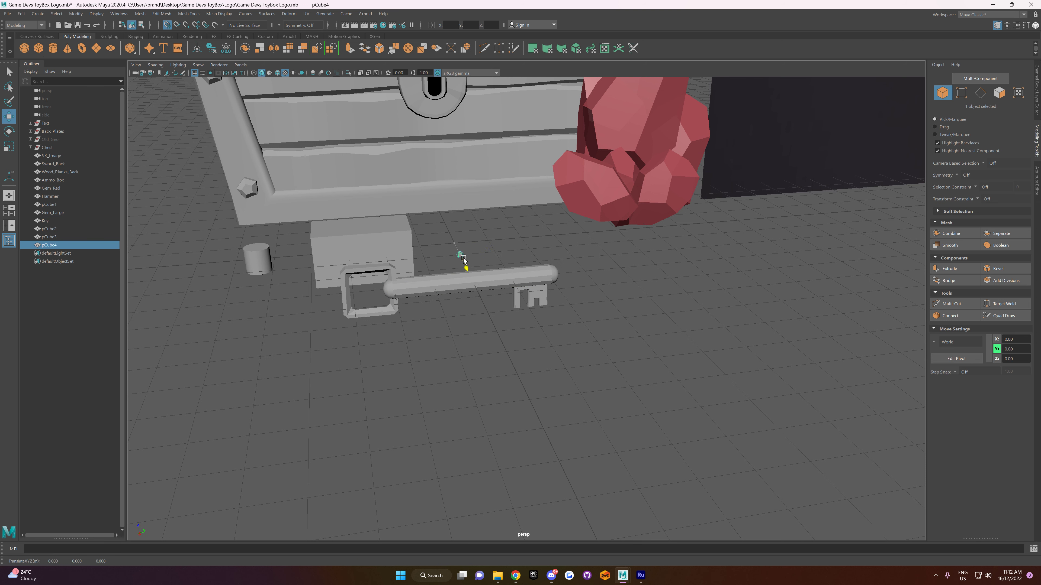
drag(479, 294, 481, 298)
alt+drag(532, 319, 1023, 355)
key(r)
mouse_move(484, 283)
mouse_down()
mouse_move(537, 300)
mouse_move(558, 272)
mouse_move(502, 279)
mouse_move(490, 305)
mouse_move(475, 284)
mouse_move(516, 283)
mouse_move(494, 279)
mouse_up()
scroll(466, 316, up, 3)
alt+drag(466, 316, 460, 311)
click(364, 315)
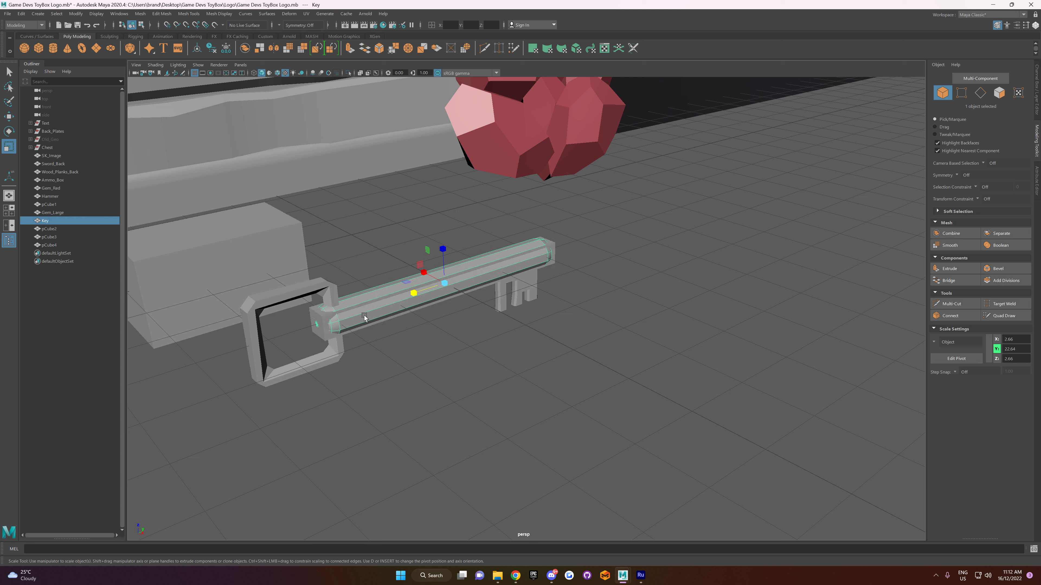
key(Delete)
Step: Bevel the four long edges of the new shaft block to give it an octagonal cross-section
click(357, 310)
right_drag(329, 307, 381, 287)
click(383, 307)
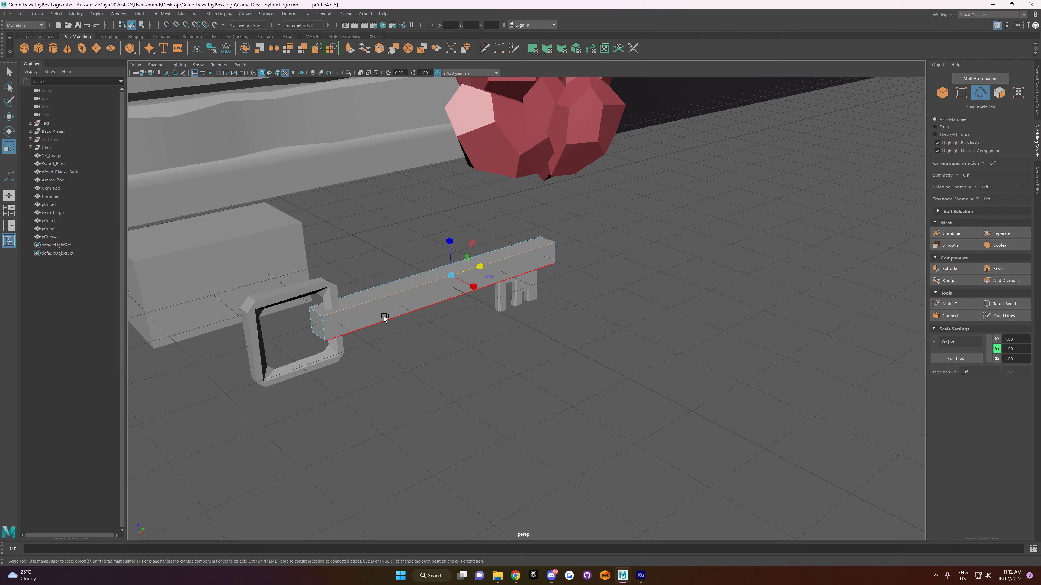
shift+click(361, 287)
alt+drag(512, 383, 457, 287)
shift+click(463, 291)
shift+click(476, 290)
key(ctrl+z)
shift+click(494, 288)
alt+drag(494, 288, 356, 350)
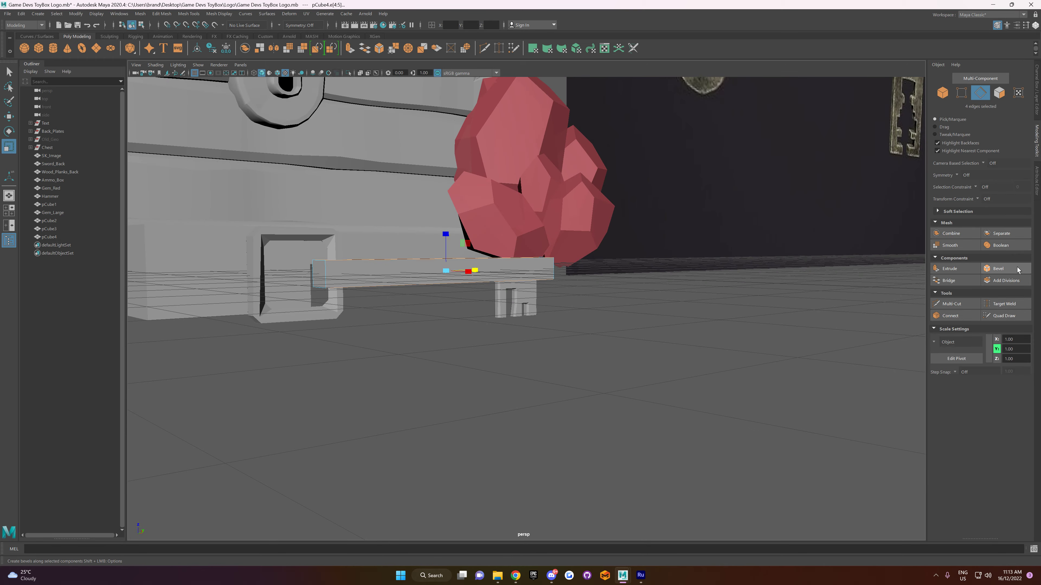
click(998, 269)
alt+drag(513, 439, 462, 413)
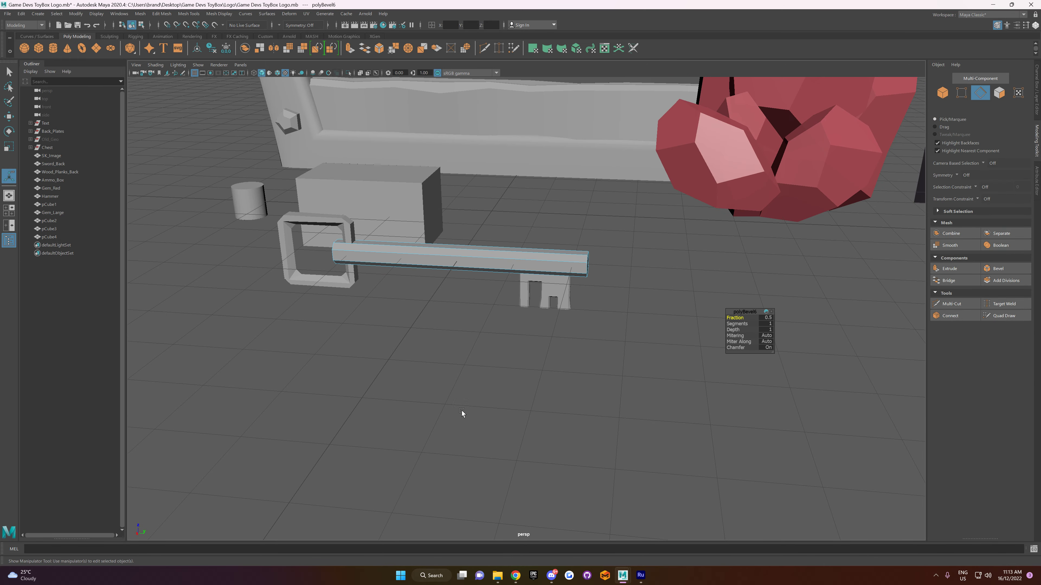
Step: Try other fractions for the bevel on the shaft's long edges, ending at 0.5 with 1 segment
click(736, 324)
middle_drag(737, 324, 737, 324)
alt+drag(590, 311, 571, 328)
drag(742, 321, 741, 320)
click(737, 317)
middle_drag(737, 317, 739, 324)
click(736, 324)
alt+drag(594, 323, 632, 316)
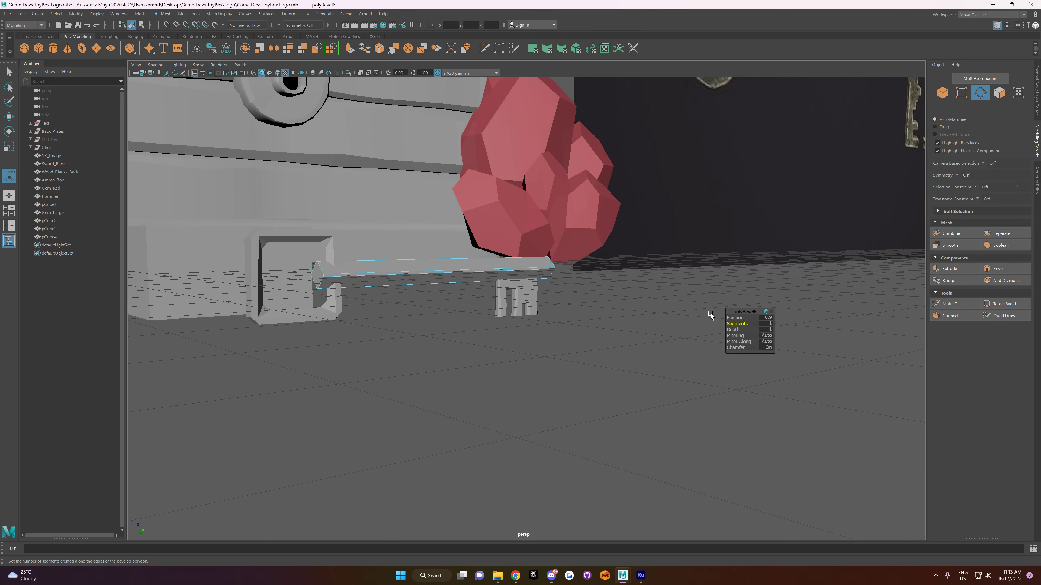
click(736, 318)
middle_drag(736, 318, 742, 324)
click(737, 324)
alt+drag(459, 343, 434, 345)
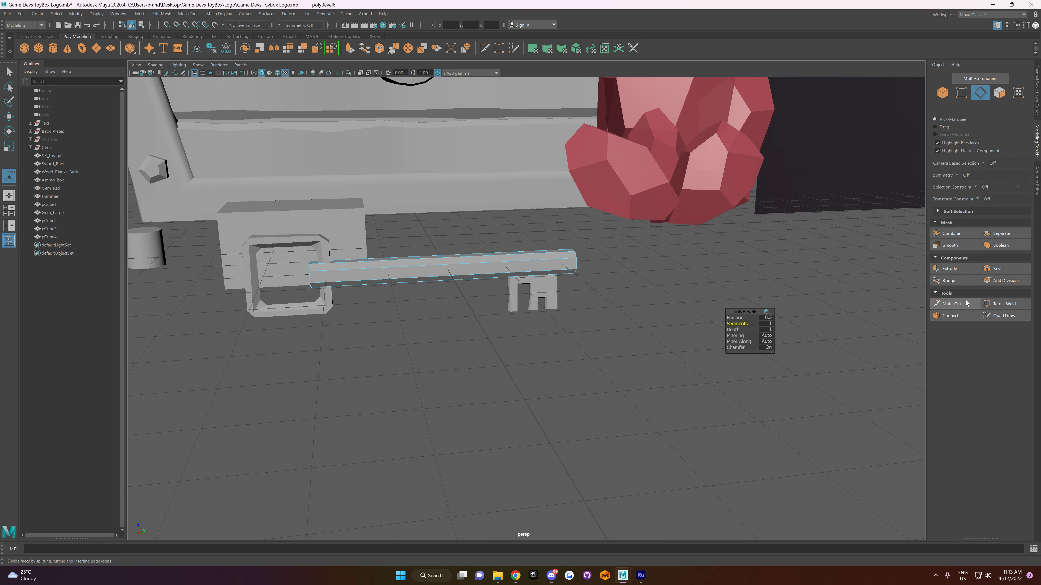
Step: Insert four edge loops around the shaft, spread along its length, with the Multi-Cut tool
click(951, 304)
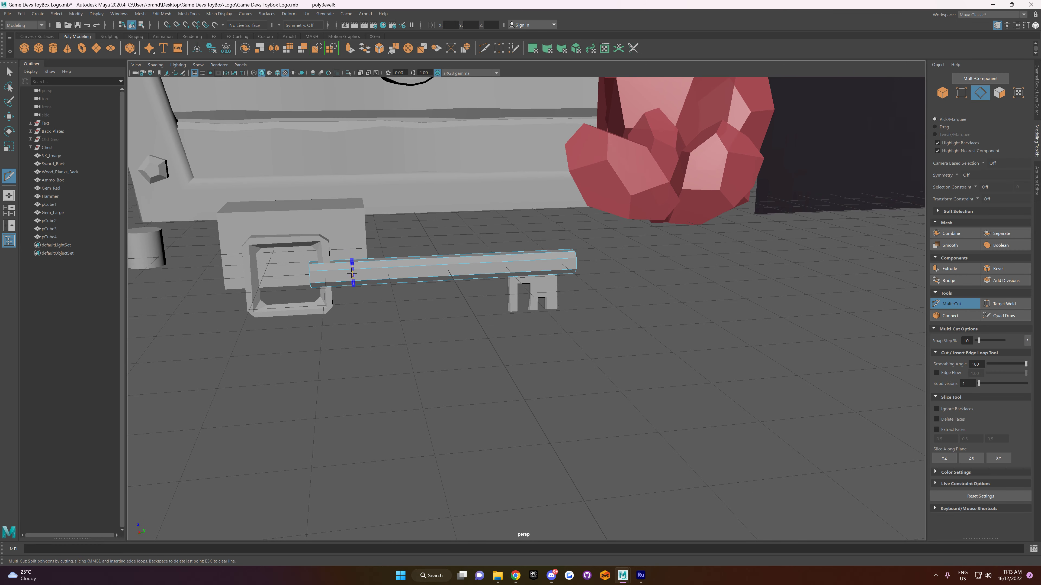
ctrl+click(339, 274)
key(w)
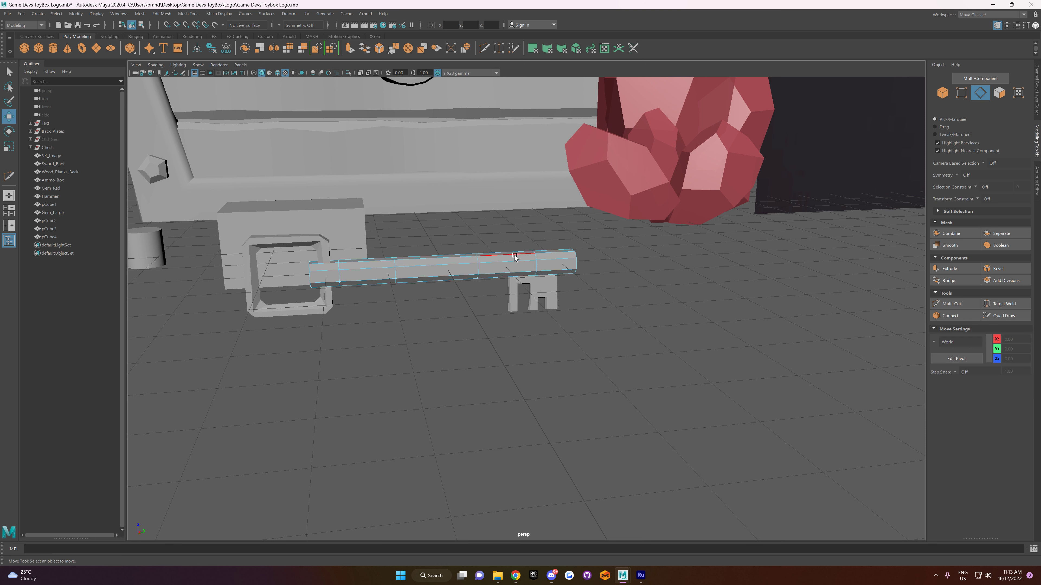
Step: Scale and shift the vertices of the two middle edge loops slightly so the shaft's thickness varies along its length
right_click(514, 257)
click(549, 243)
right_click(540, 246)
click(499, 245)
drag(458, 233, 480, 282)
key(r)
click(477, 267)
click(477, 267)
drag(384, 255, 400, 281)
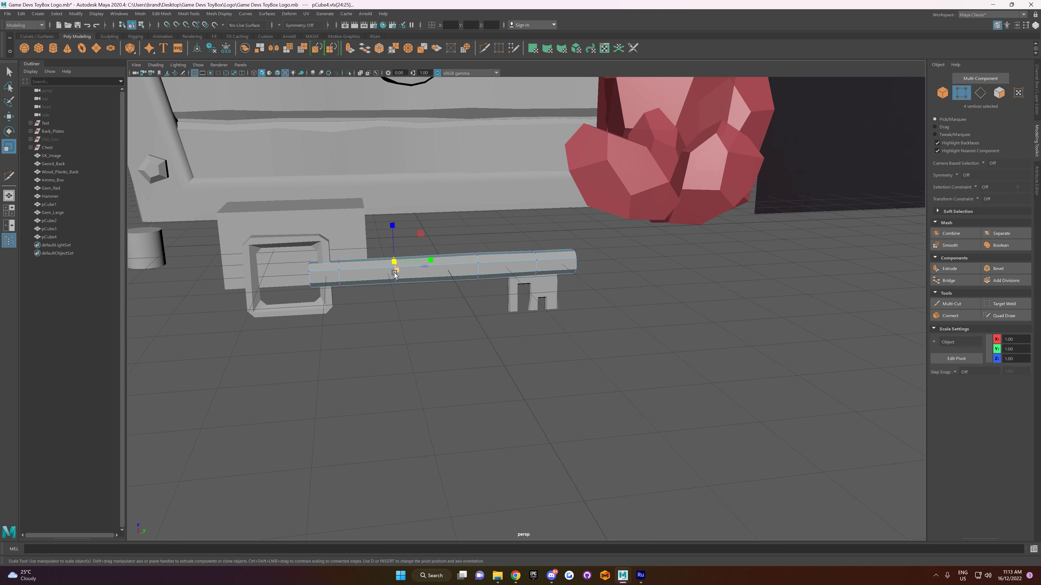
key(w)
drag(392, 246, 393, 244)
Step: Adjust the vertices at the shaft's bit end and head end to make both tips slightly uneven
drag(595, 233, 562, 265)
drag(573, 231, 576, 240)
click(587, 295)
key(ctrl+z)
mouse_move(577, 307)
alt+mouse_down()
mouse_move(577, 274)
mouse_move(574, 298)
alt+mouse_up()
alt+drag(486, 329, 488, 339)
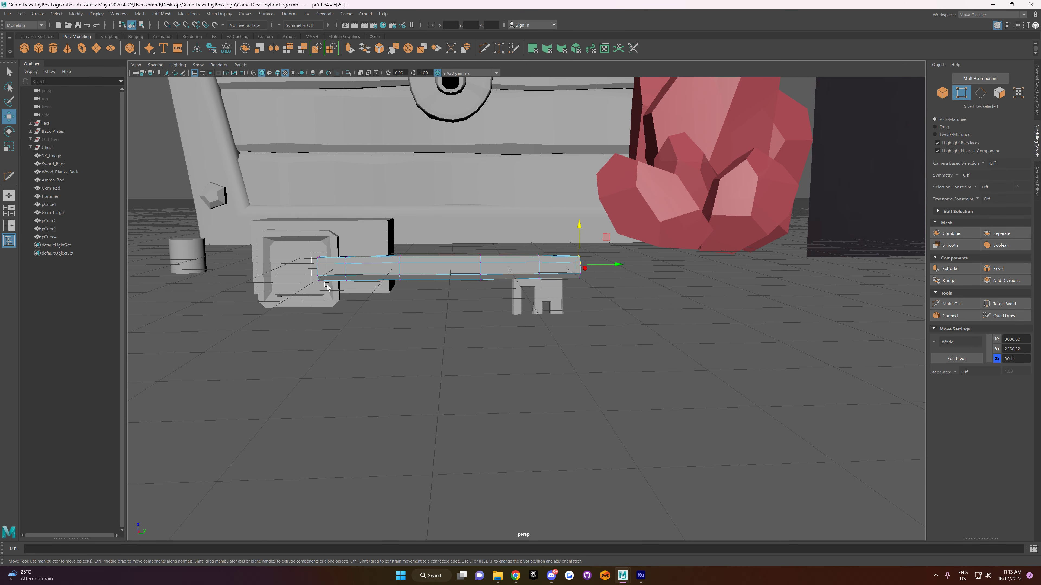
mouse_move(325, 272)
mouse_down()
mouse_move(316, 263)
mouse_move(323, 290)
mouse_move(319, 271)
mouse_up()
key(r)
click(371, 332)
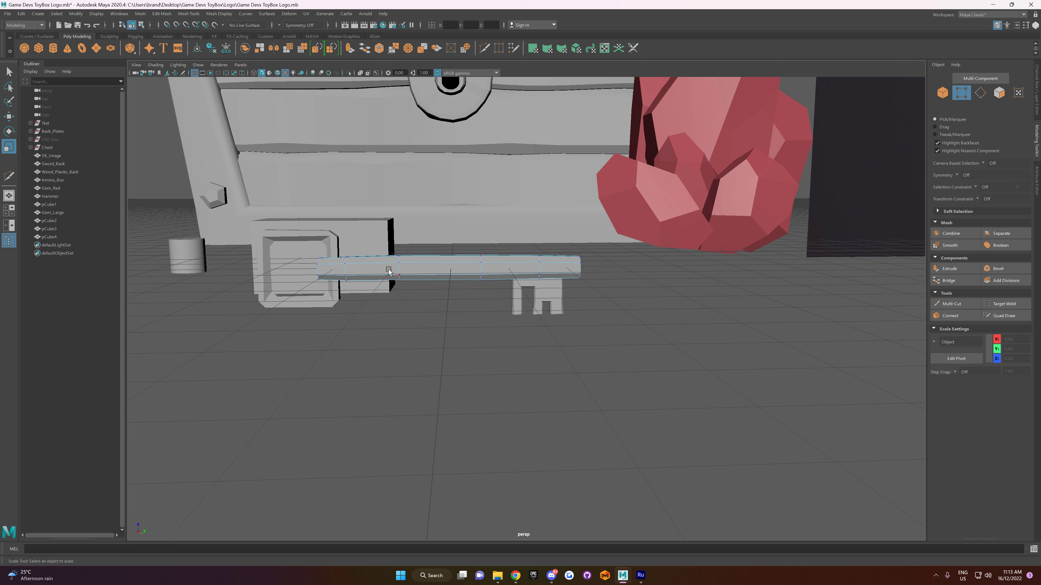
Step: Widen and nudge upward the top vertices of the shaft's middle edge loop nearer the head
drag(389, 271, 404, 279)
click(431, 325)
drag(472, 271, 485, 257)
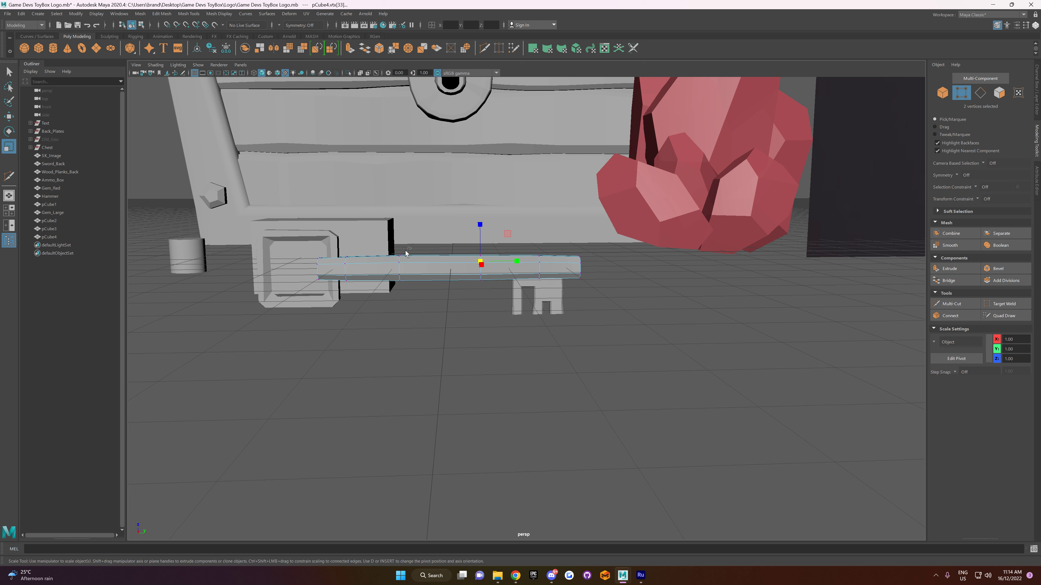
drag(395, 260, 407, 253)
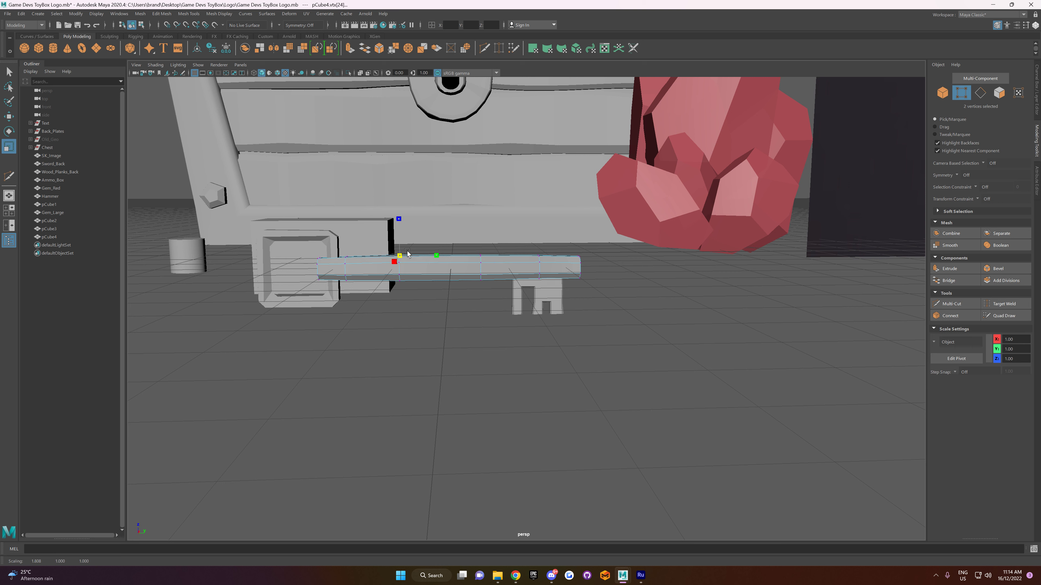
key(w)
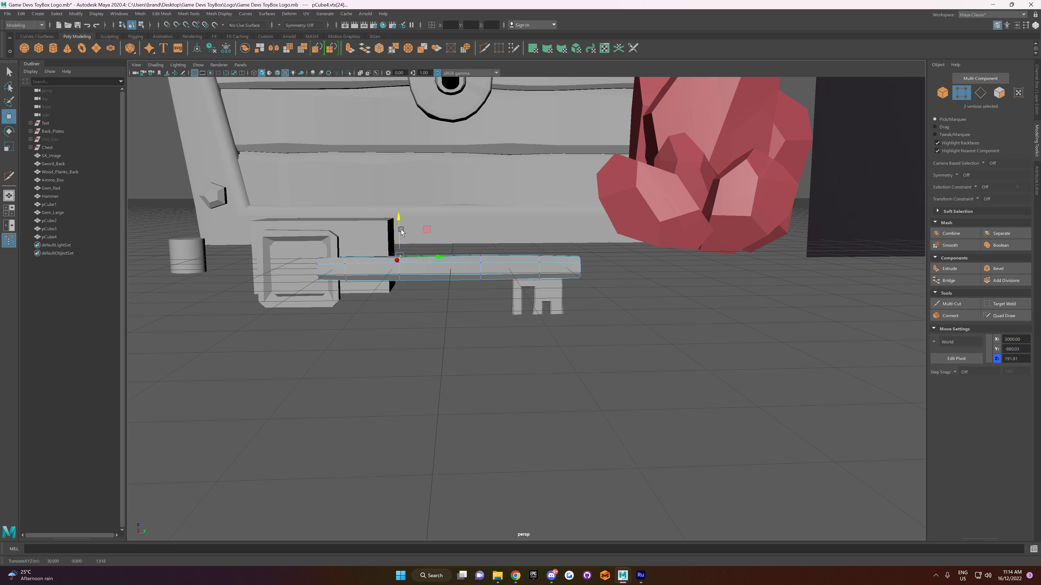
drag(399, 231, 400, 231)
right_drag(430, 251, 470, 237)
click(478, 337)
Step: Move the corner vertices of the square head frame slightly to make its outline irregular
scroll(477, 324, down, 3)
alt+drag(477, 324, 495, 286)
scroll(471, 279, up, 3)
click(434, 262)
right_drag(434, 261, 395, 261)
alt+drag(386, 274, 419, 292)
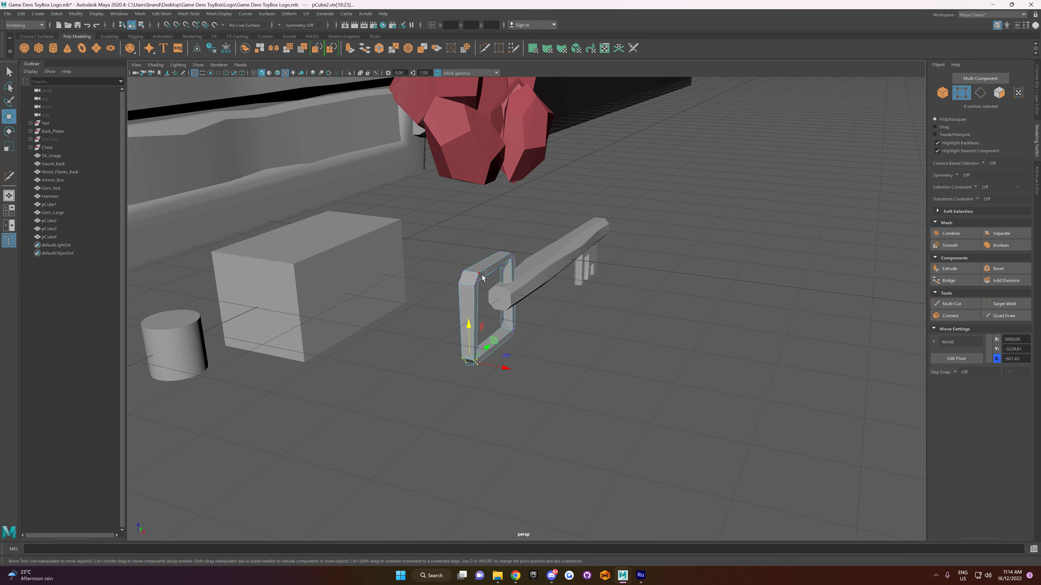
drag(487, 270, 511, 336)
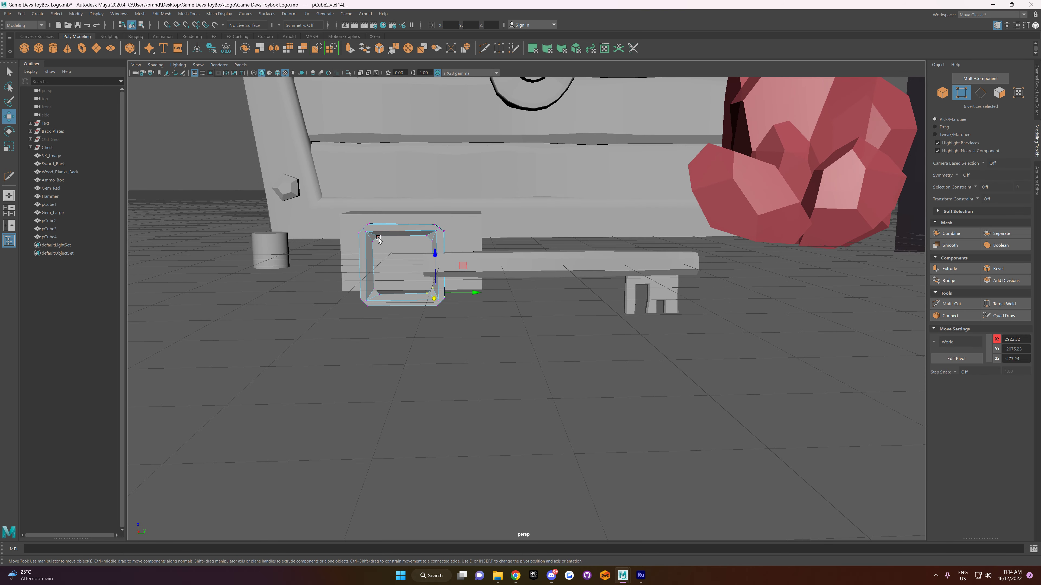
mouse_move(370, 234)
mouse_down()
mouse_move(384, 254)
mouse_move(380, 241)
mouse_up()
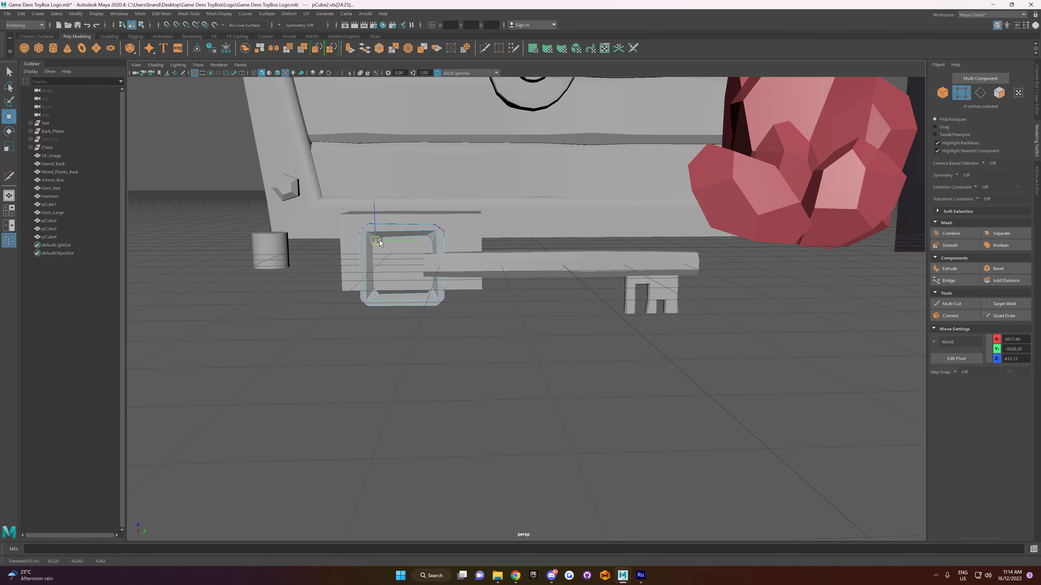
right_drag(492, 343, 499, 323)
click(522, 322)
alt+drag(500, 323, 486, 307)
Step: Move the shaft's head-end vertices along its length to shorten its overlap into the head frame
click(484, 290)
scroll(485, 291, up, 5)
right_drag(430, 248, 379, 248)
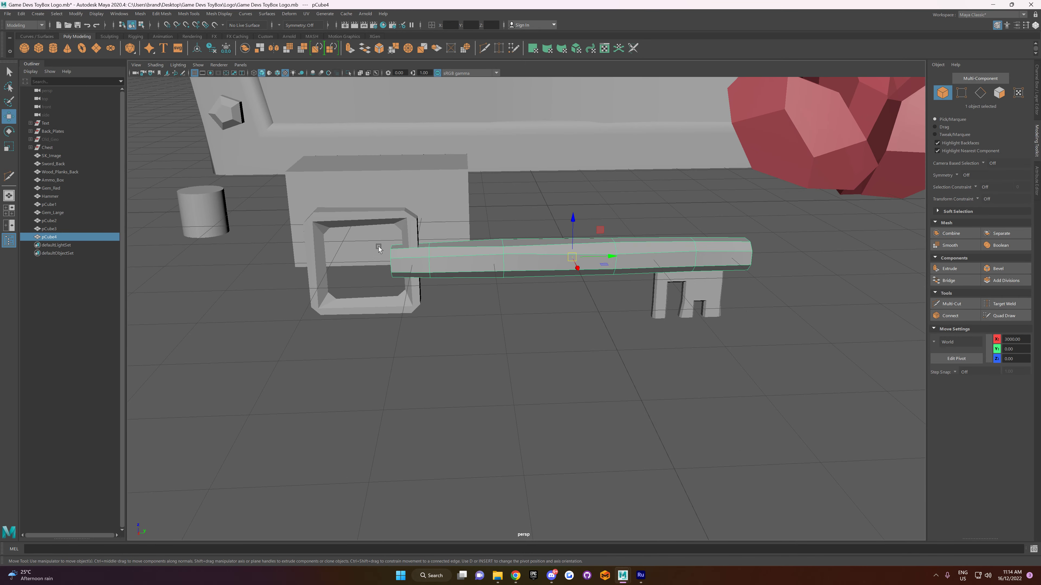
drag(373, 236, 402, 300)
drag(414, 262, 416, 261)
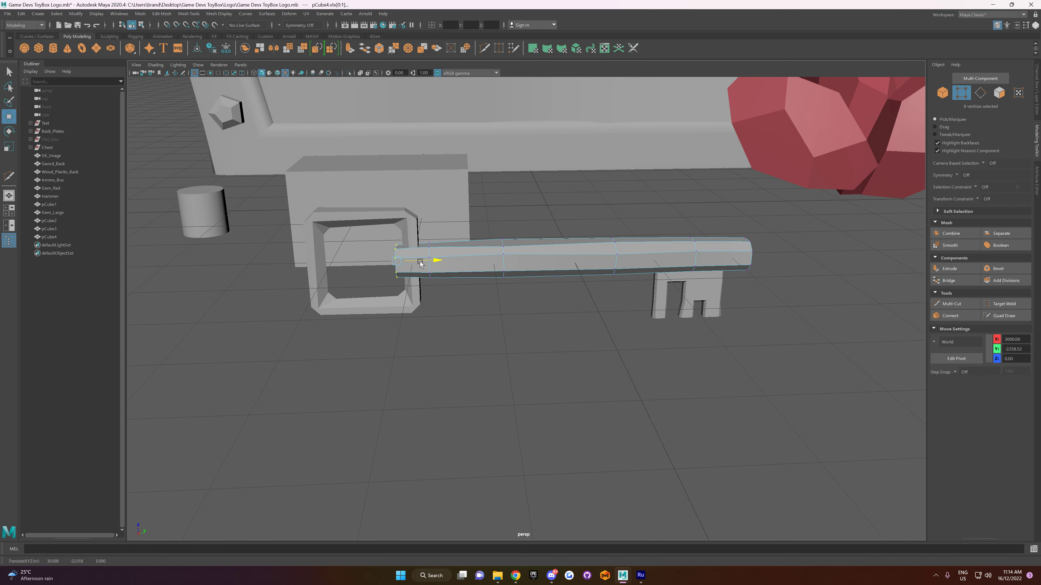
Step: Bevel the ring of edges around the shaft's head-end cap and adjust the bevel fraction
alt+drag(389, 301, 420, 290)
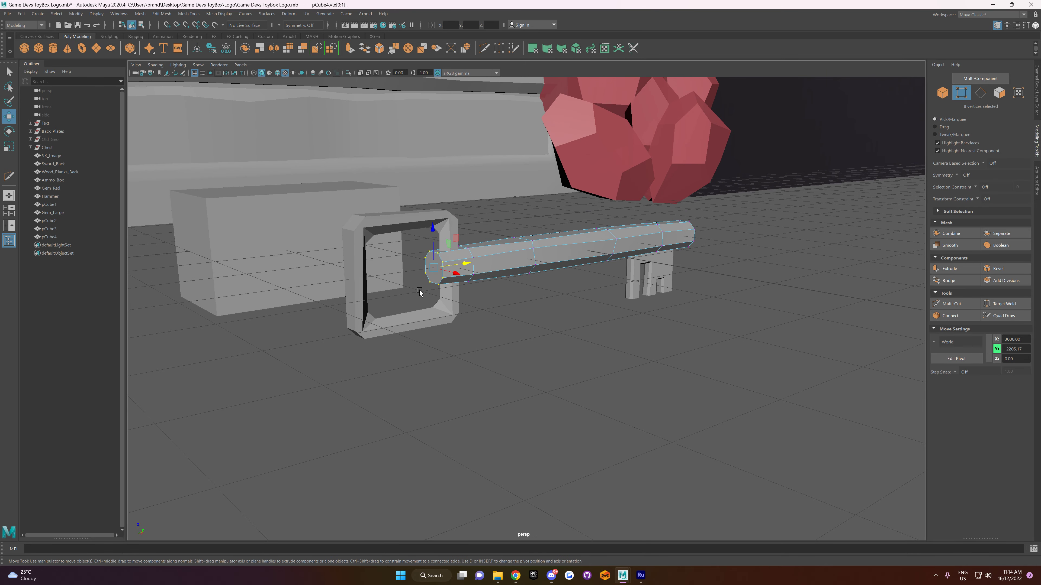
right_click(421, 287)
right_drag(449, 263, 447, 243)
click(442, 263)
shift+click(443, 276)
shift+click(440, 282)
shift+click(431, 280)
shift+click(426, 271)
shift+drag(435, 256, 436, 254)
scroll(444, 264, up, 5)
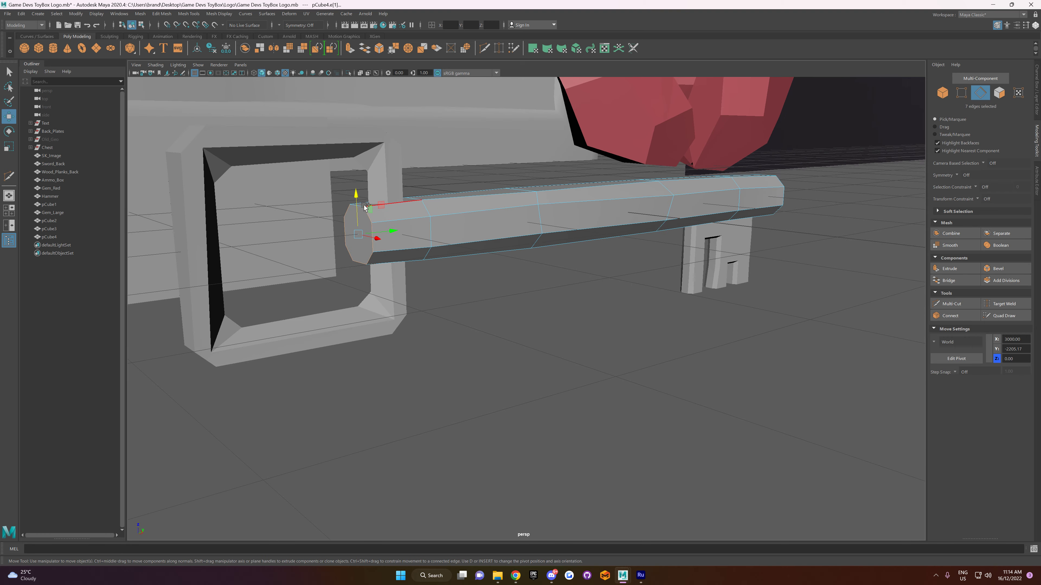
shift+click(363, 205)
click(1003, 270)
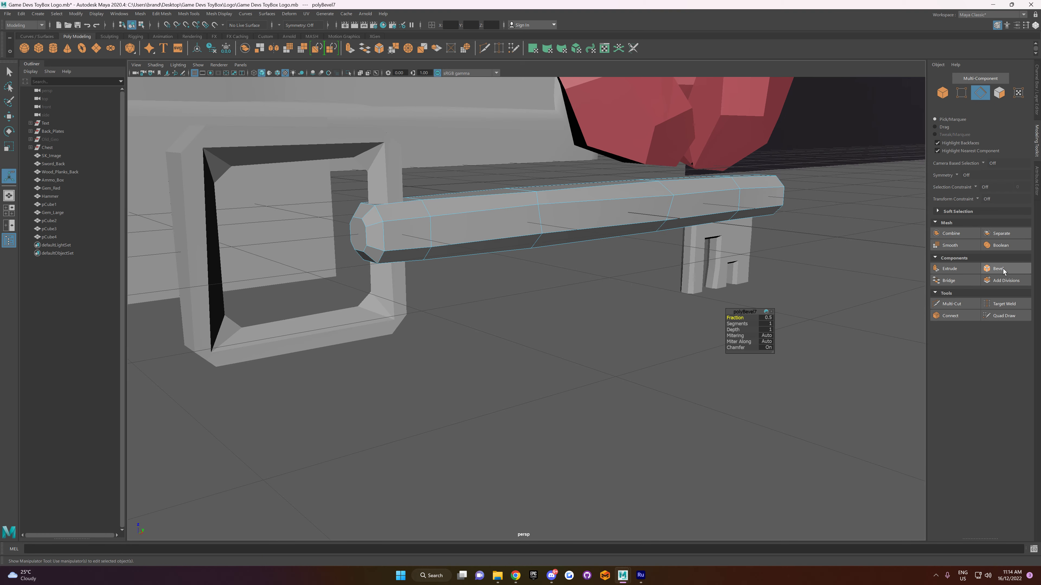
alt+drag(672, 283, 611, 271)
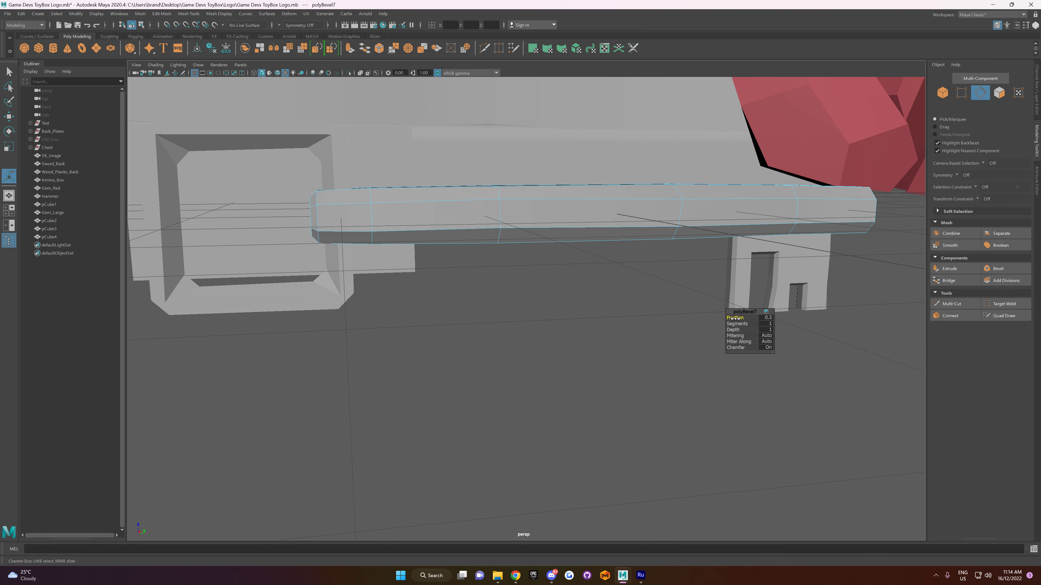
drag(738, 325, 745, 324)
Step: Move the shaft's head-end cap face outward along the shaft to give the tip a tapered end
alt+drag(480, 260, 456, 288)
right_drag(457, 288, 460, 302)
click(461, 303)
key(w)
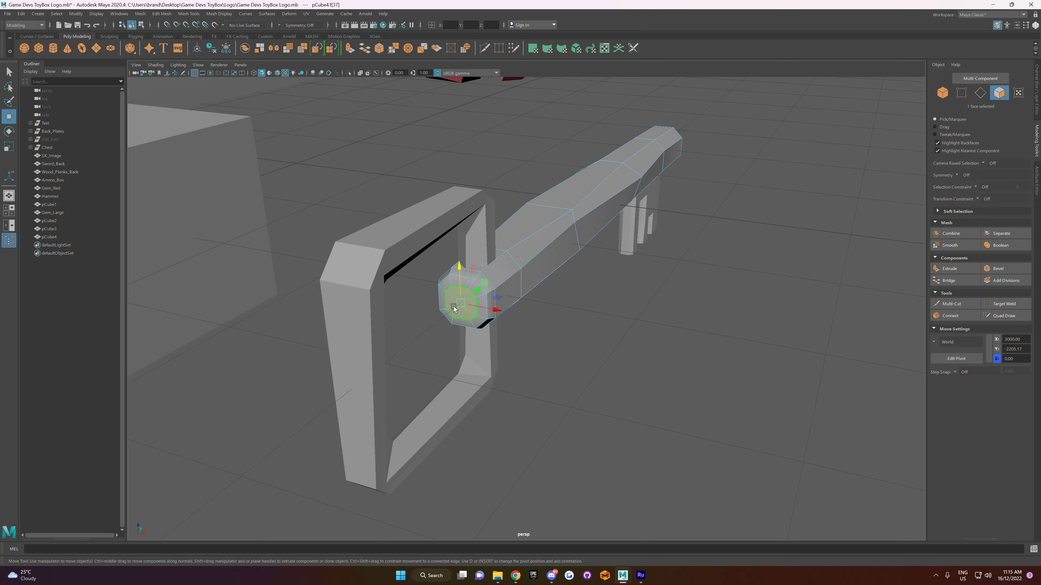
alt+drag(454, 306, 417, 287)
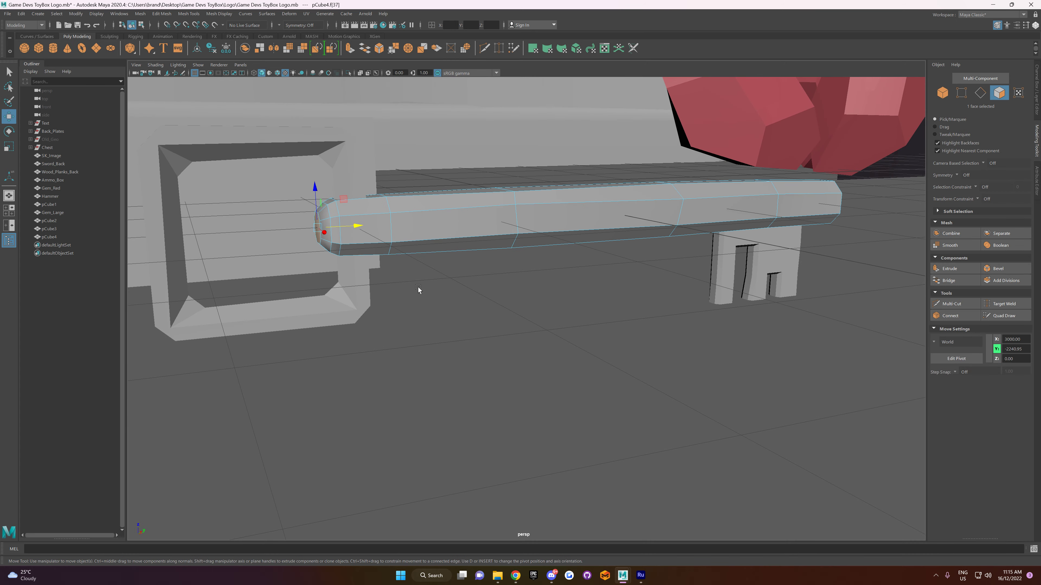
right_drag(472, 285, 506, 279)
alt+drag(506, 279, 483, 304)
click(488, 265)
key(ctrl+b)
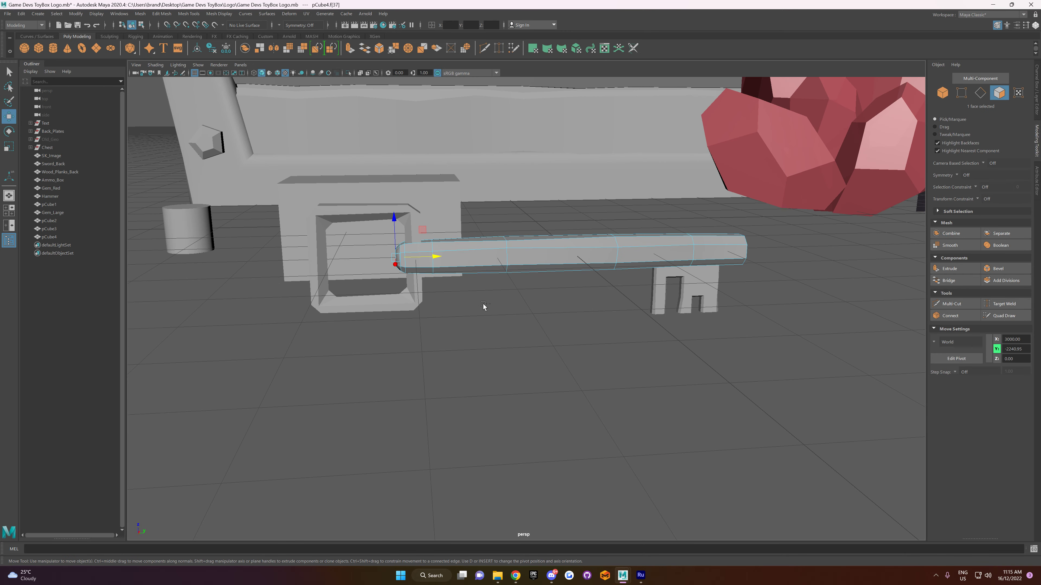
Step: Shift the vertices of the edge loop nearest the shaft's head end slightly along the shaft
alt+drag(423, 305, 501, 298)
right_drag(501, 298, 516, 292)
click(516, 292)
alt+drag(517, 292, 471, 318)
click(453, 262)
alt+drag(453, 262, 483, 267)
right_drag(483, 268, 447, 264)
alt+drag(447, 264, 495, 280)
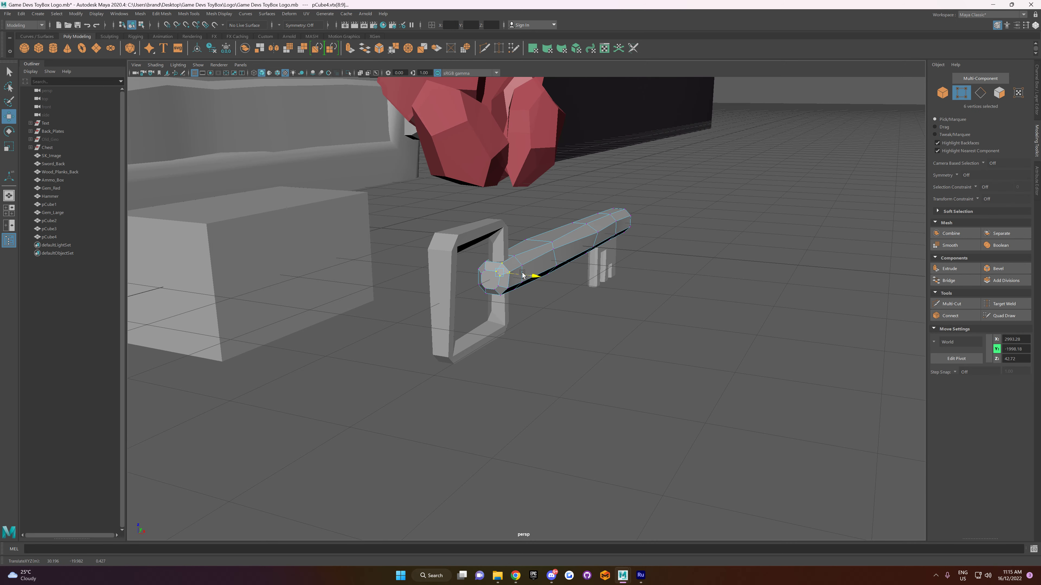
right_drag(546, 255, 567, 238)
Step: Nudge the upper vertices of the shaft's bevelled head end vertically to make the tip slightly uneven
click(569, 332)
alt+drag(569, 333, 526, 294)
click(409, 244)
right_drag(411, 245, 390, 243)
drag(387, 226, 407, 245)
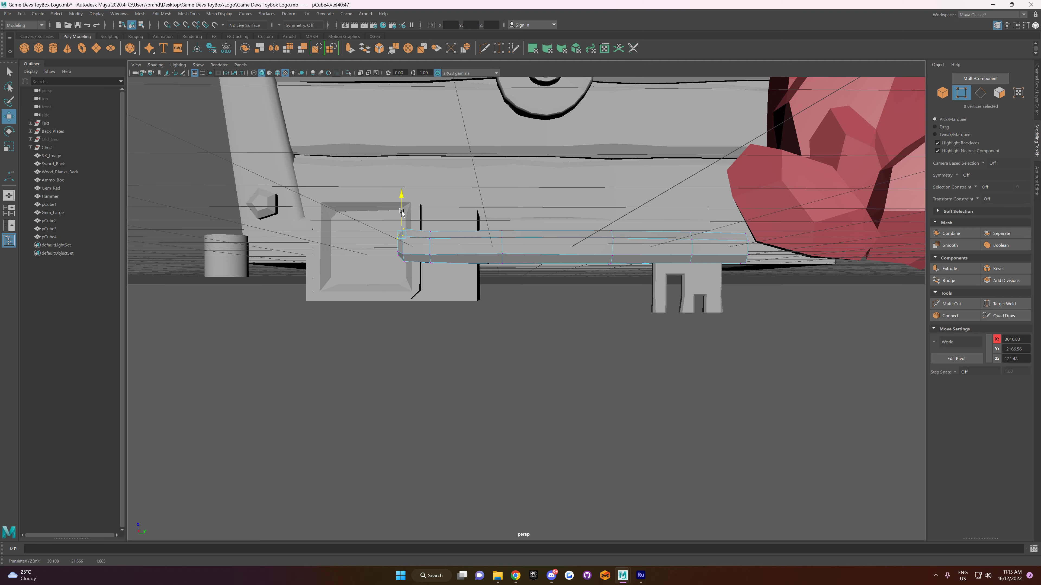
right_drag(460, 320, 498, 303)
Step: Combine the head frame, shaft and bit into one mesh and rename it Key
mouse_move(523, 348)
alt+mouse_down()
mouse_move(501, 349)
mouse_move(526, 349)
alt+mouse_up()
shift+click(576, 271)
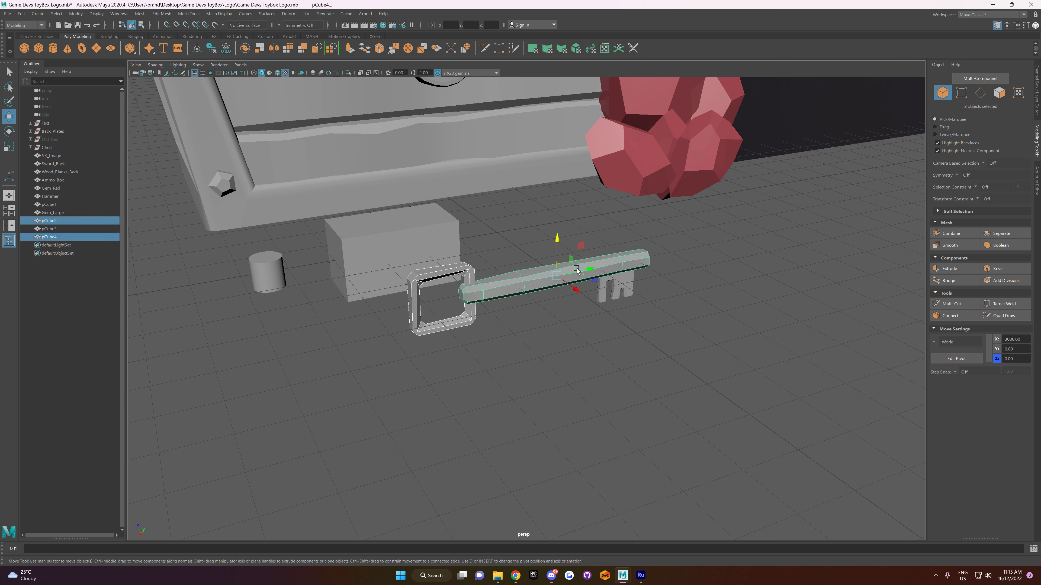
shift+click(618, 285)
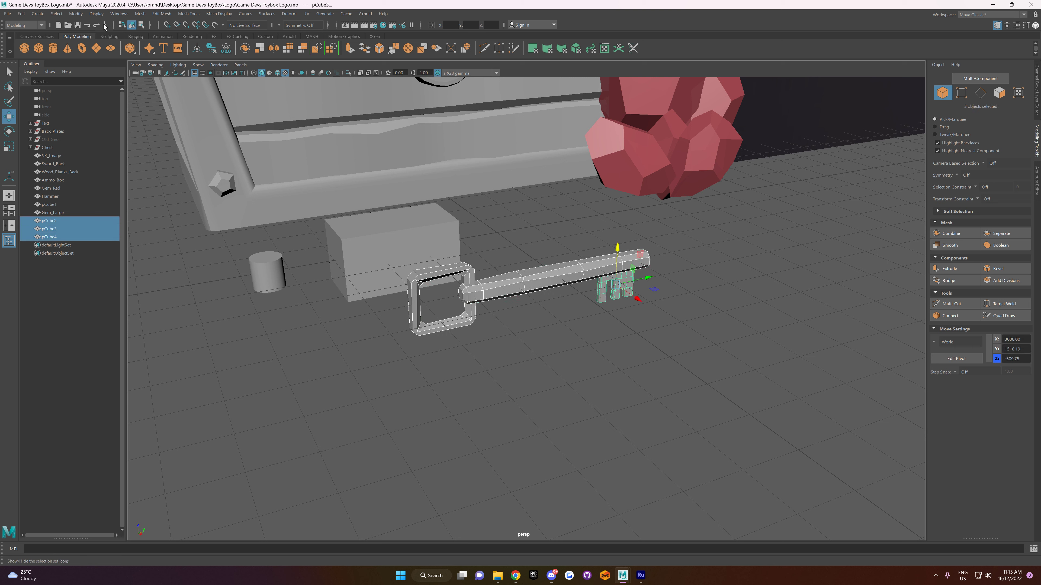
click(142, 13)
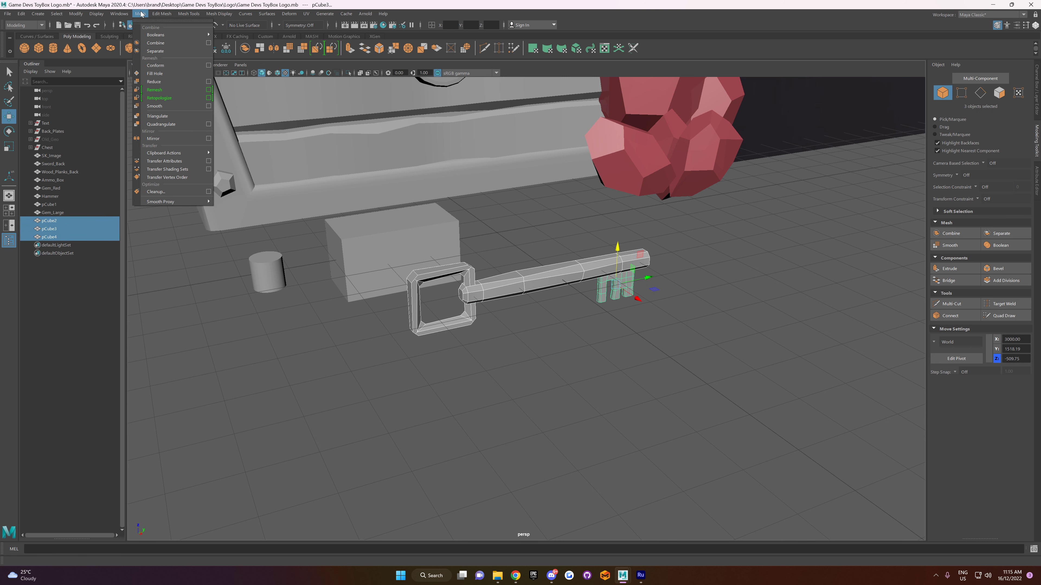
click(155, 43)
double_click(89, 245)
text(Ke)
key(Return)
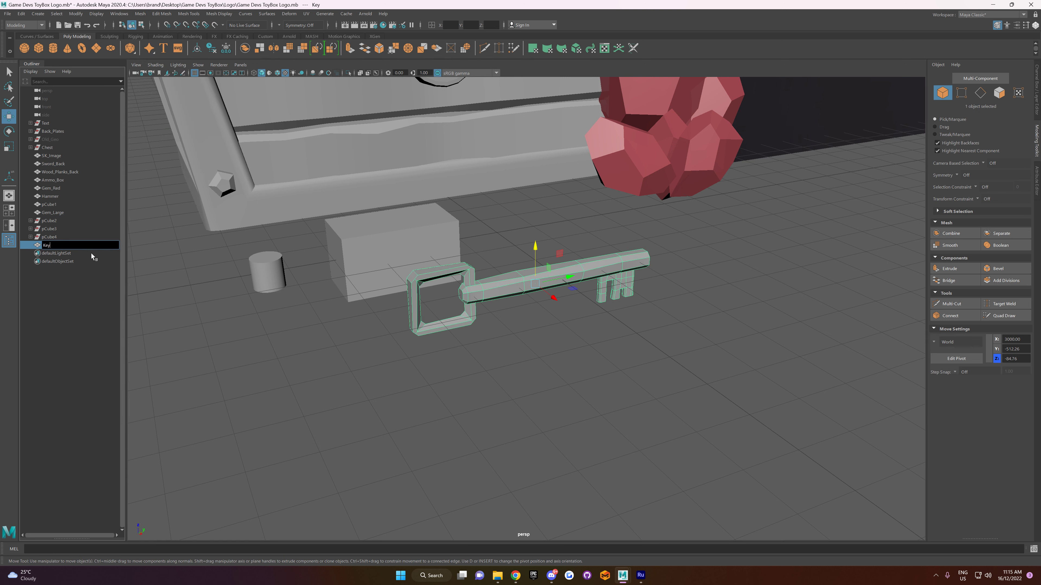
Step: Delete the combined key's construction history and deselect it
click(21, 13)
mouse_move(82, 109)
click(135, 120)
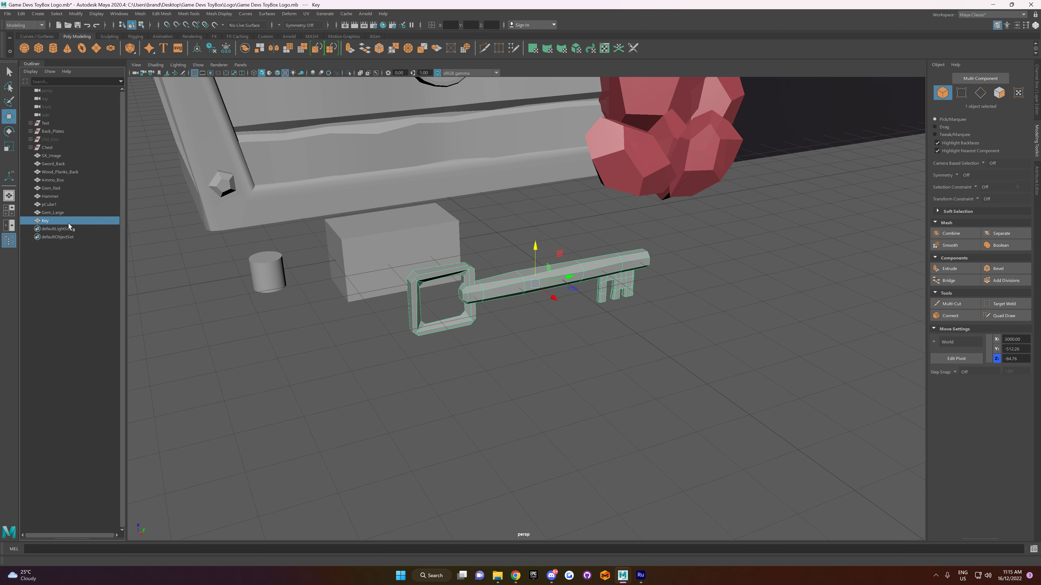
scroll(597, 312, down, 3)
alt+drag(574, 327, 478, 362)
click(579, 367)
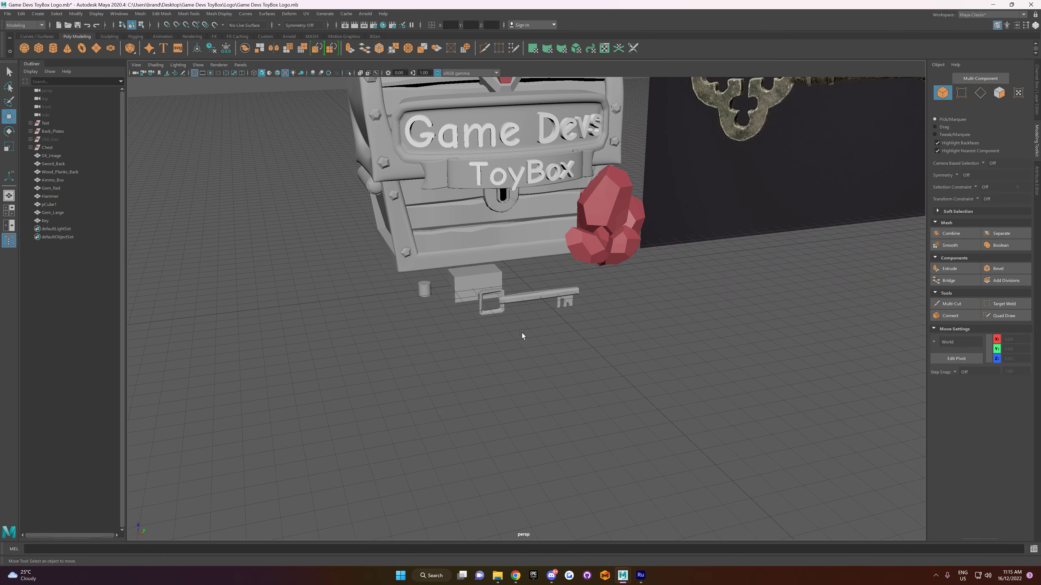
Step: Rotate and move the key so it stands diagonally against the red gem cluster with its bit pointing up
alt+drag(522, 333, 501, 204)
click(540, 299)
key(e)
drag(556, 245, 610, 264)
key(w)
drag(582, 231, 527, 223)
key(e)
drag(647, 245, 620, 282)
key(w)
click(595, 332)
alt+drag(595, 331, 584, 293)
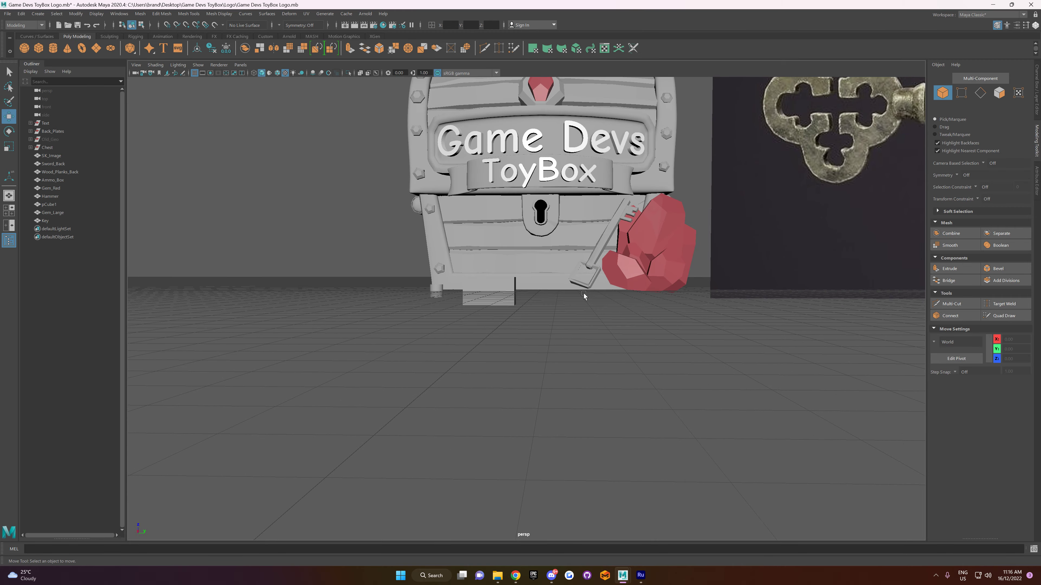
Step: Lower the key slightly in the side view and shift it horizontally toward the red gem cluster
key(space)
scroll(735, 436, up, 3)
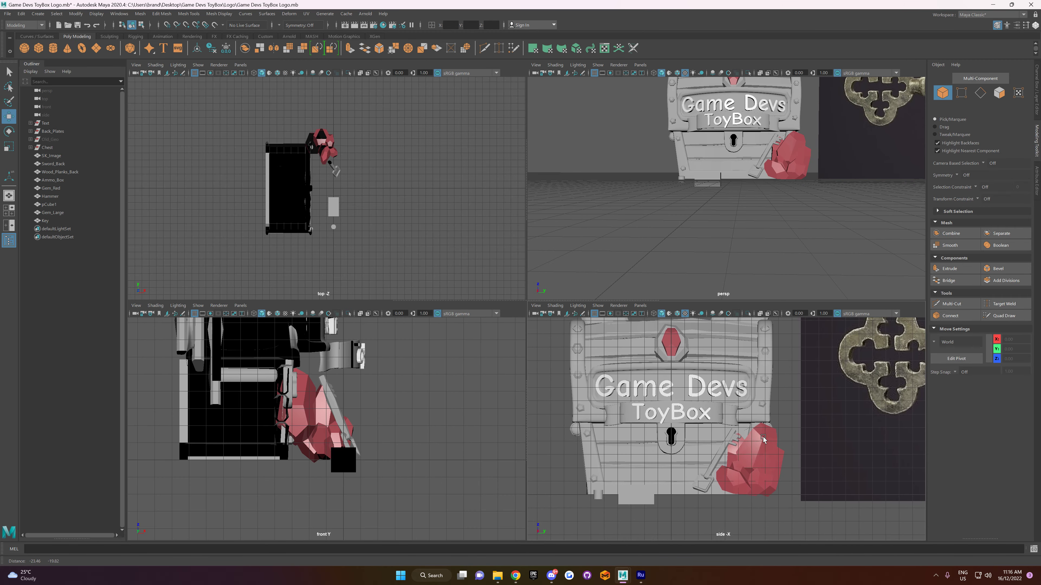
click(725, 458)
drag(732, 419, 730, 414)
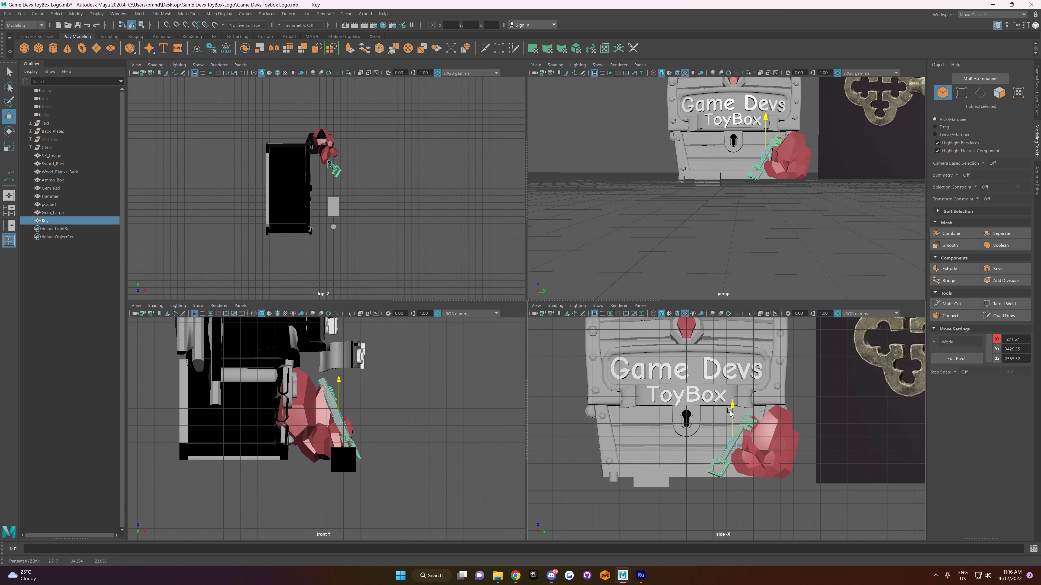
click(732, 505)
click(738, 444)
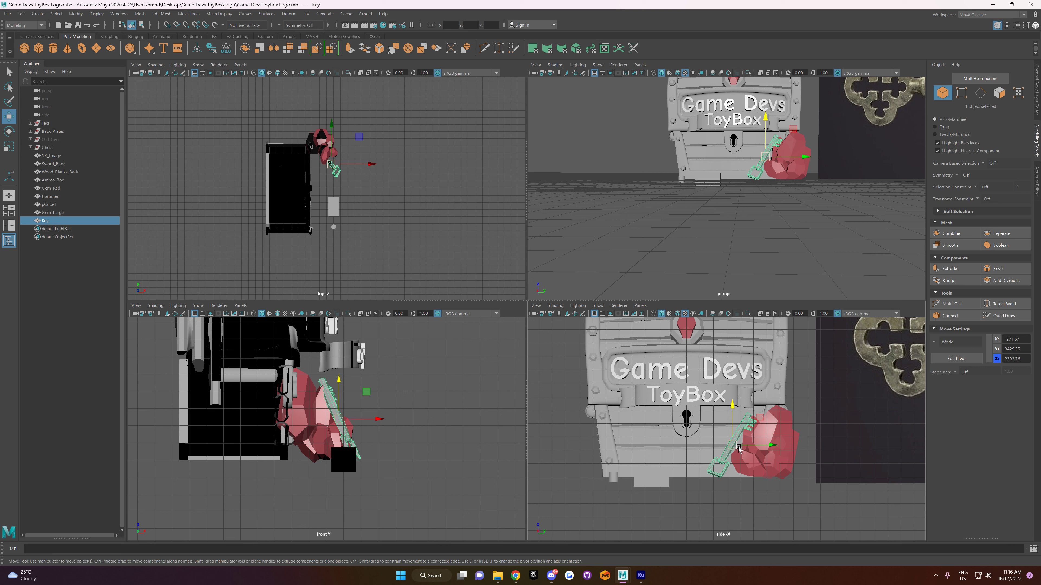
click(729, 491)
scroll(729, 491, down, 1)
alt+drag(717, 500, 734, 437)
click(738, 438)
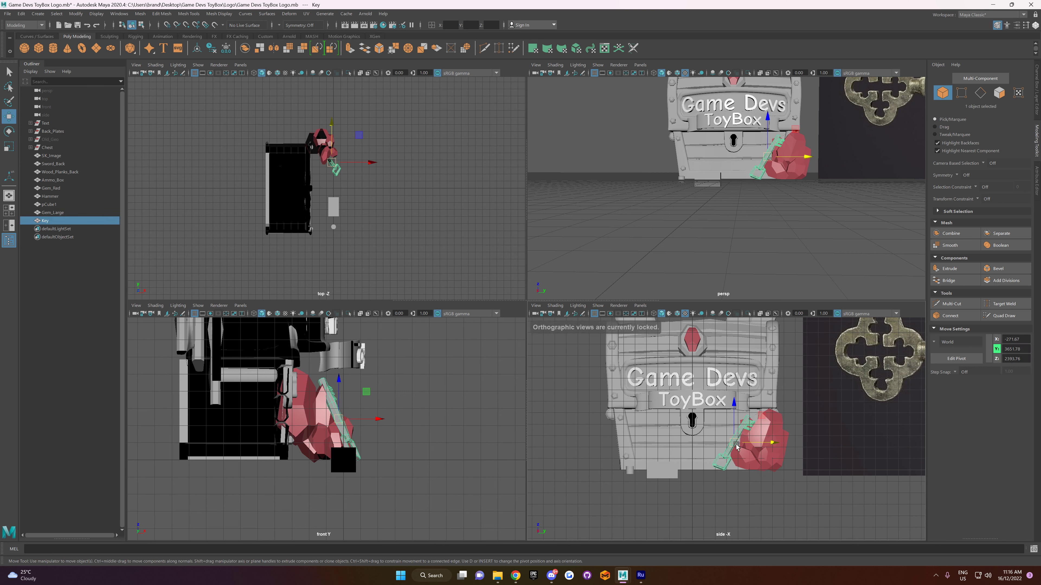
Step: Scale the key up uniformly to about 1.10, raise it slightly and deselect it
key(r)
drag(734, 444, 736, 445)
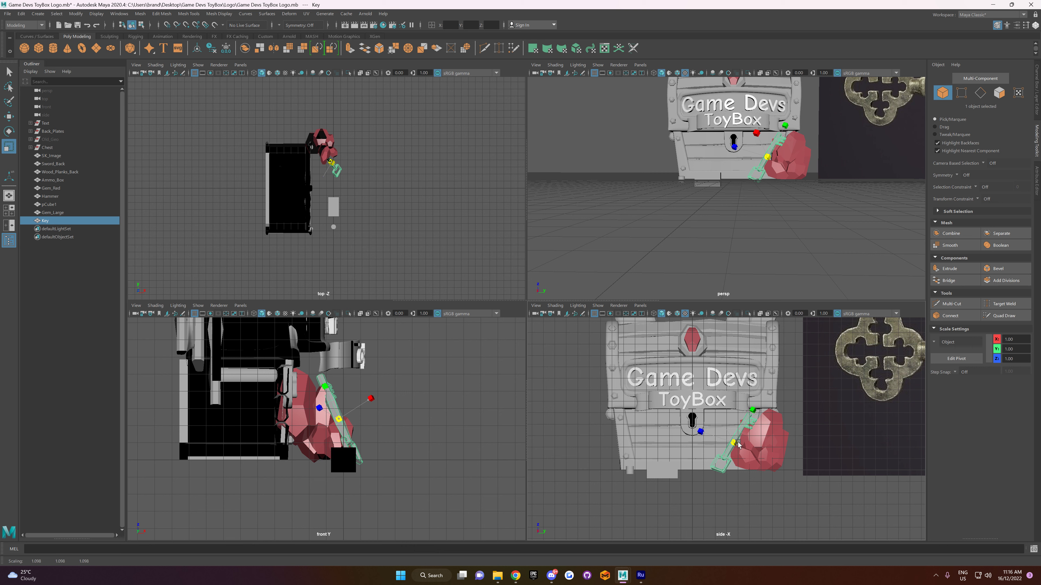
key(w)
click(734, 425)
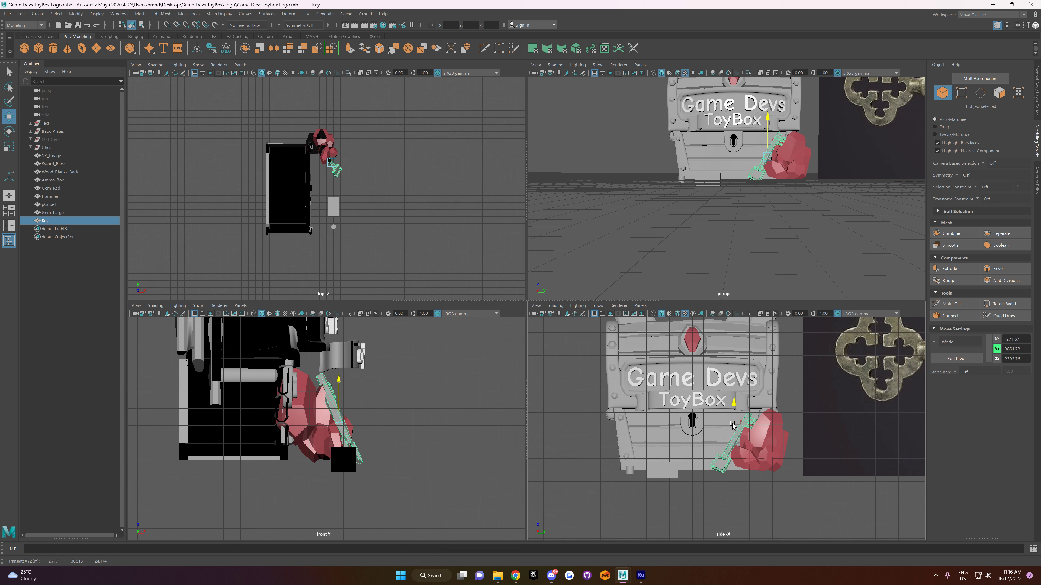
click(738, 497)
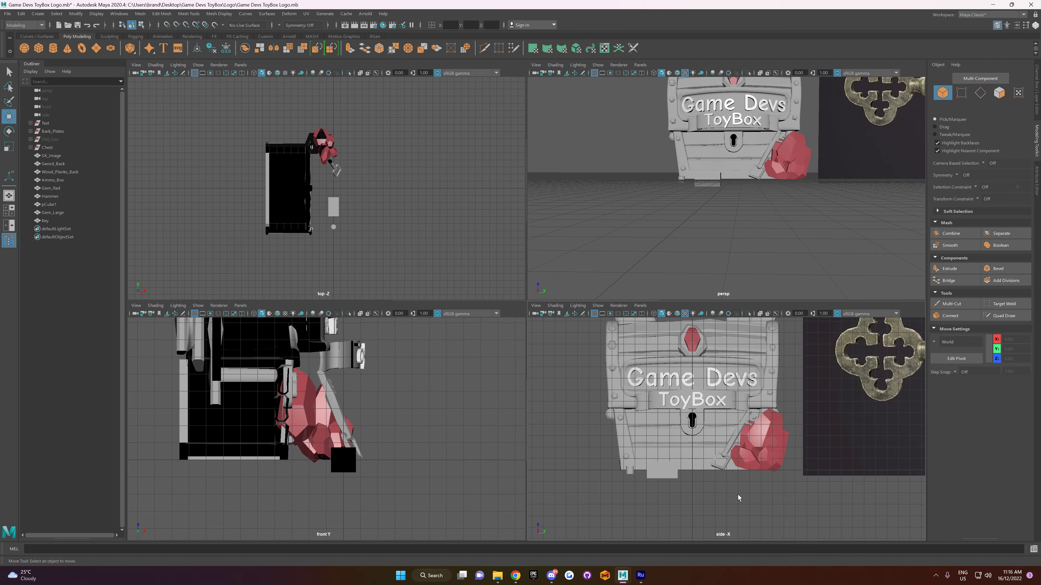
Step: Save the scene with the key leaning on the gem cluster
key(space)
alt+drag(755, 213, 645, 280)
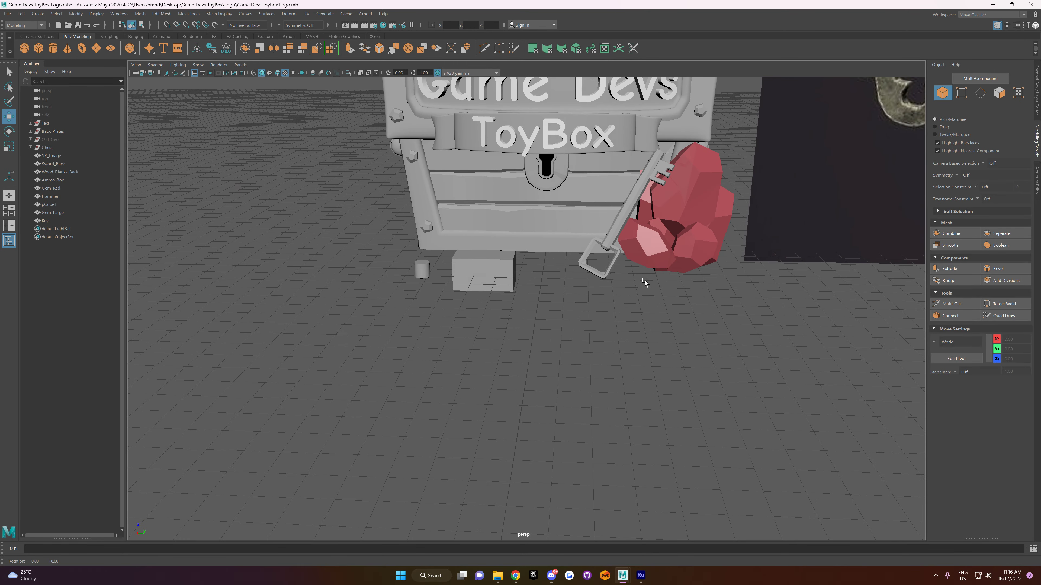
click(7, 13)
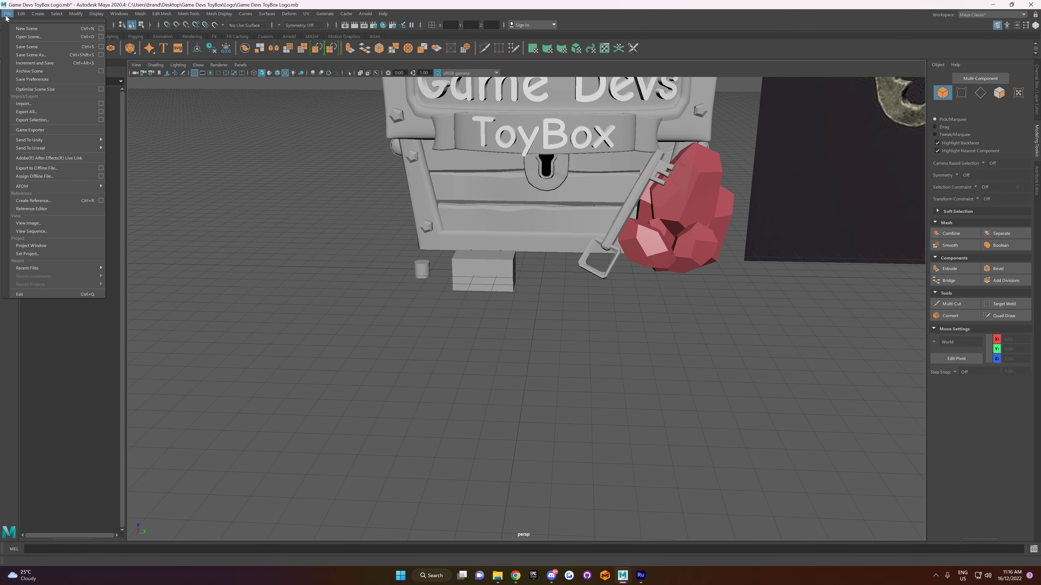
click(29, 48)
Step: Scale the key down uniformly to about 1.03
scroll(626, 284, up, 5)
alt+drag(626, 283, 598, 281)
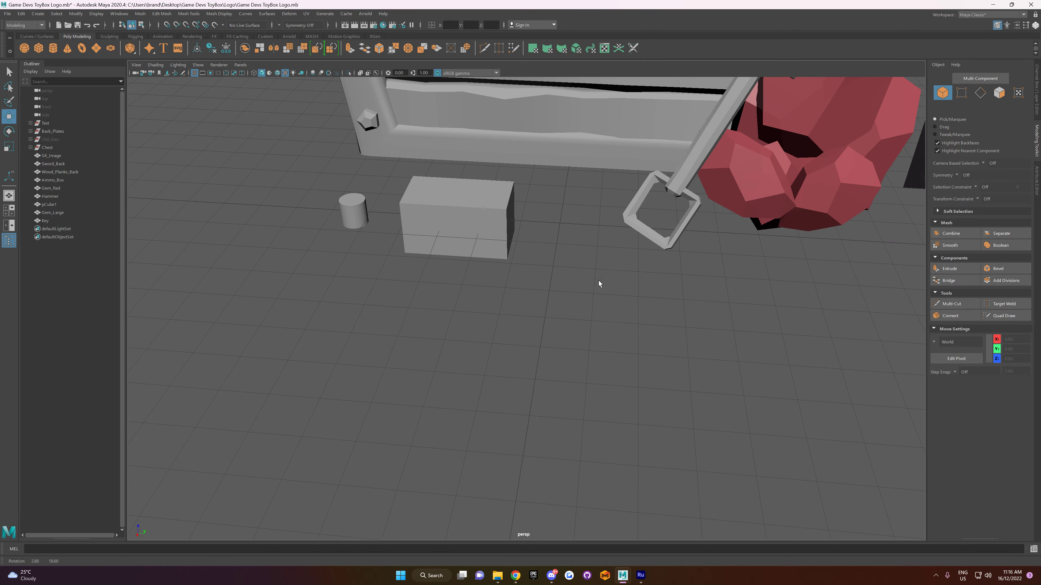
alt+middle_drag(598, 281, 564, 308)
alt+drag(565, 307, 583, 302)
scroll(586, 287, down, 5)
alt+drag(588, 265, 554, 275)
scroll(554, 269, down, 3)
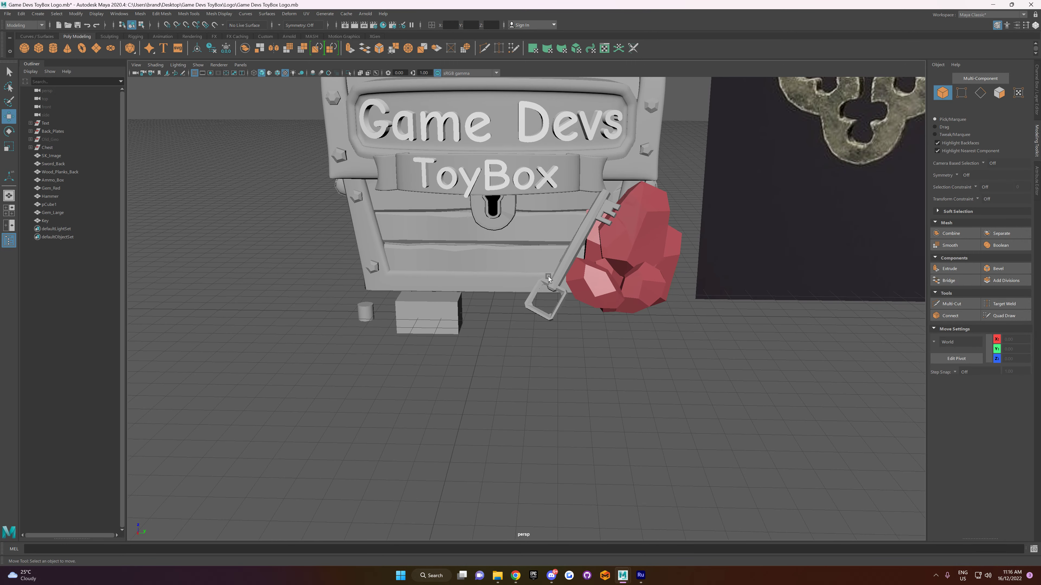
click(595, 211)
key(r)
click(575, 255)
drag(575, 255, 571, 260)
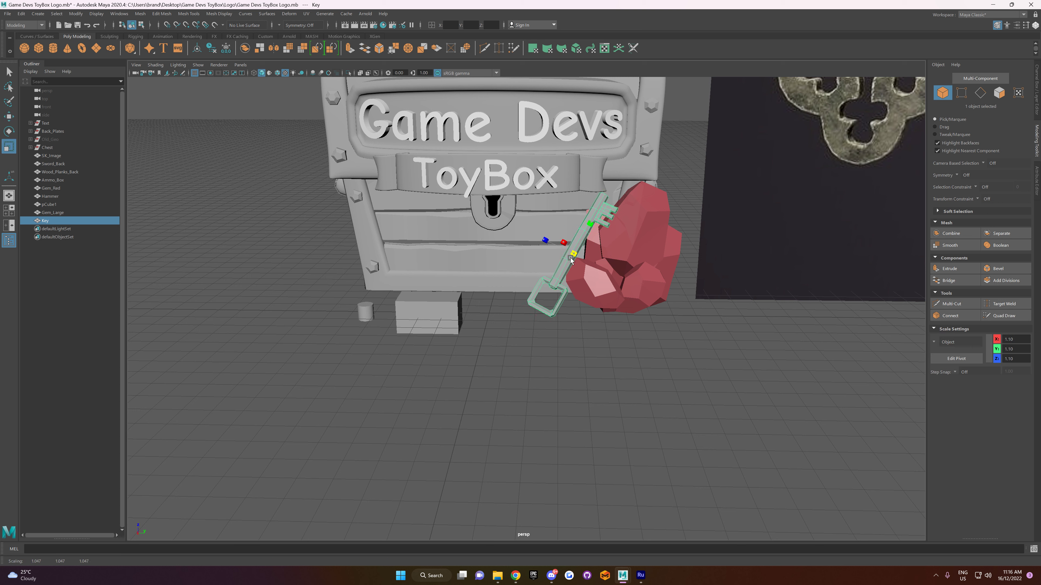
Step: Lower the key slightly in the side view, shift it further across the red gem cluster and deselect it
key(space)
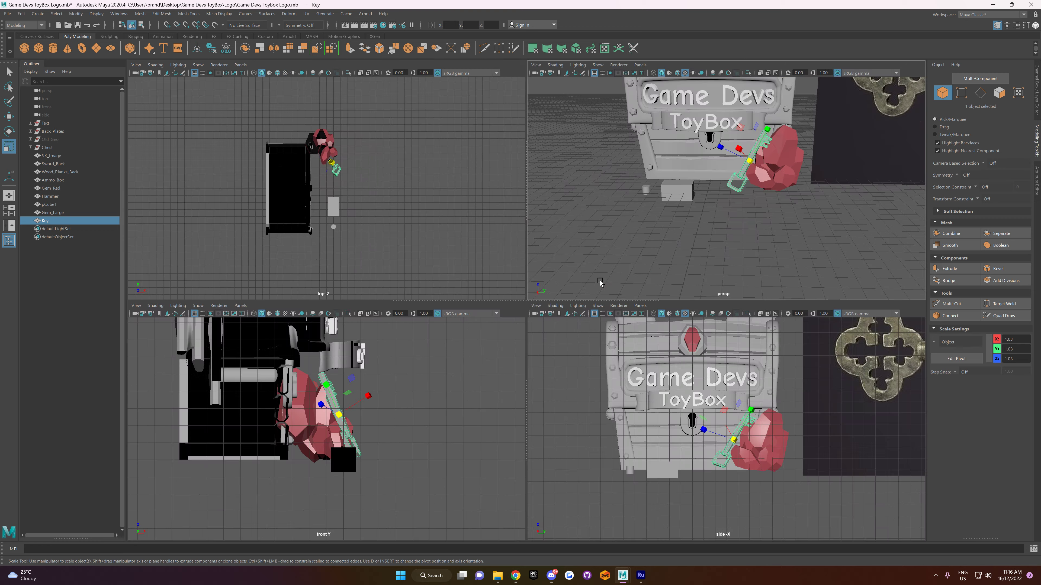
key(w)
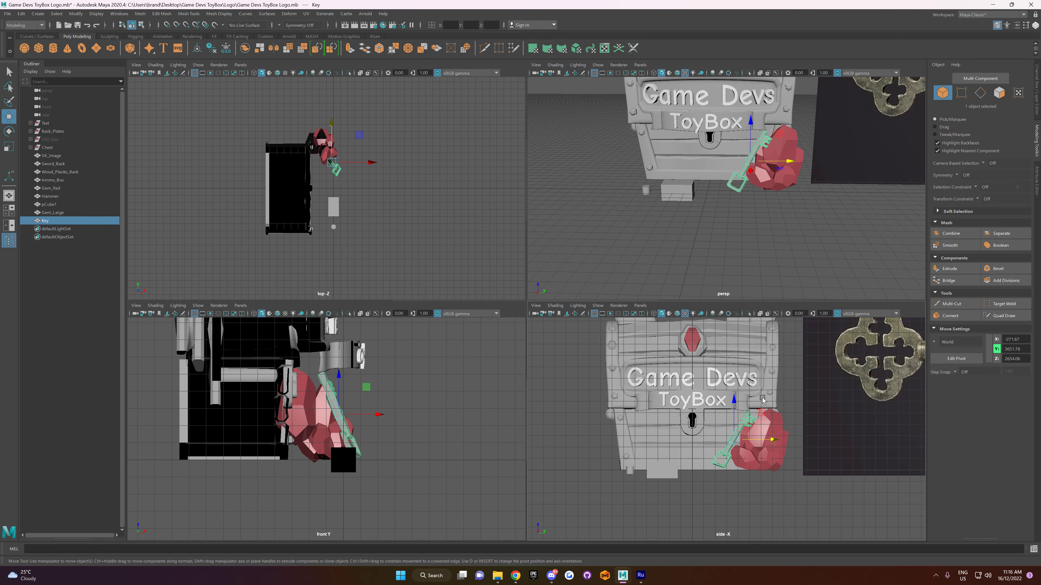
drag(735, 399, 736, 404)
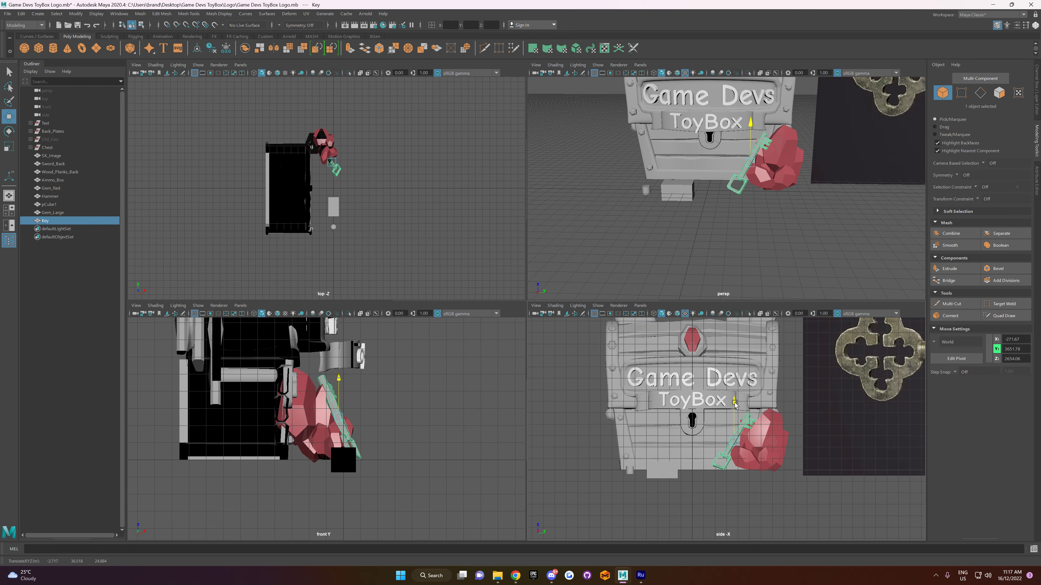
click(775, 498)
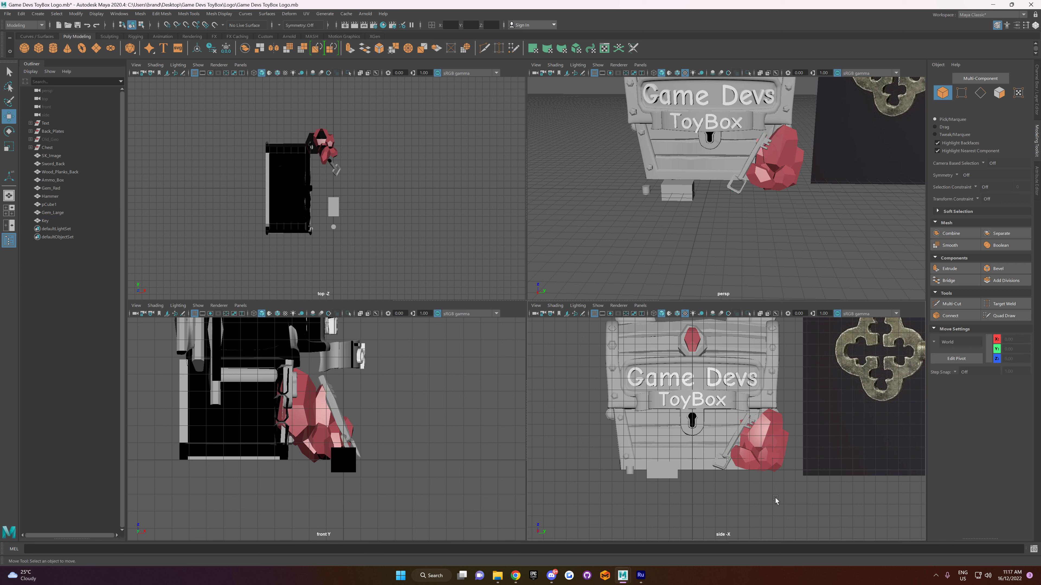
click(746, 425)
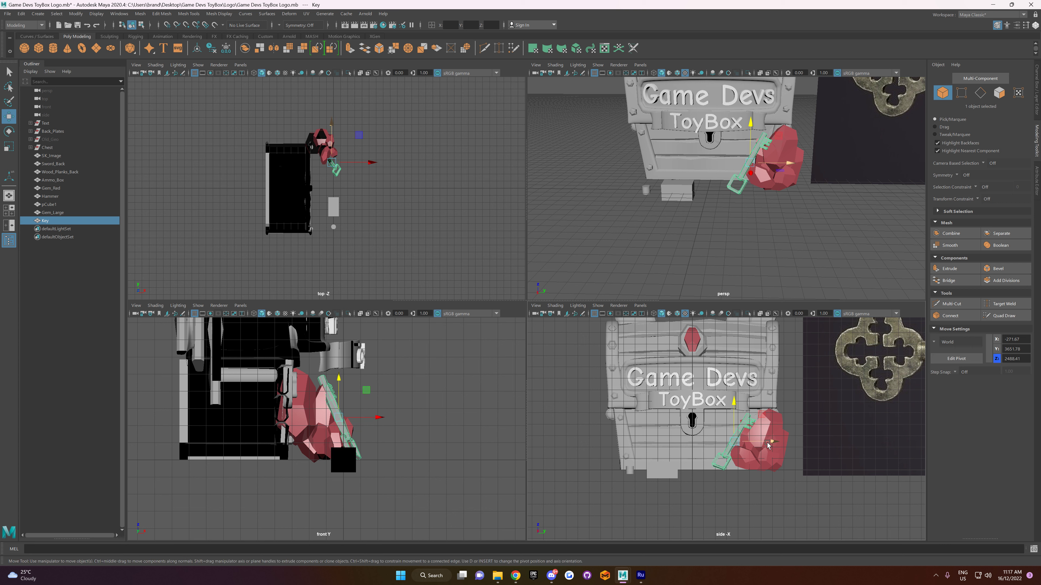
drag(771, 444, 774, 446)
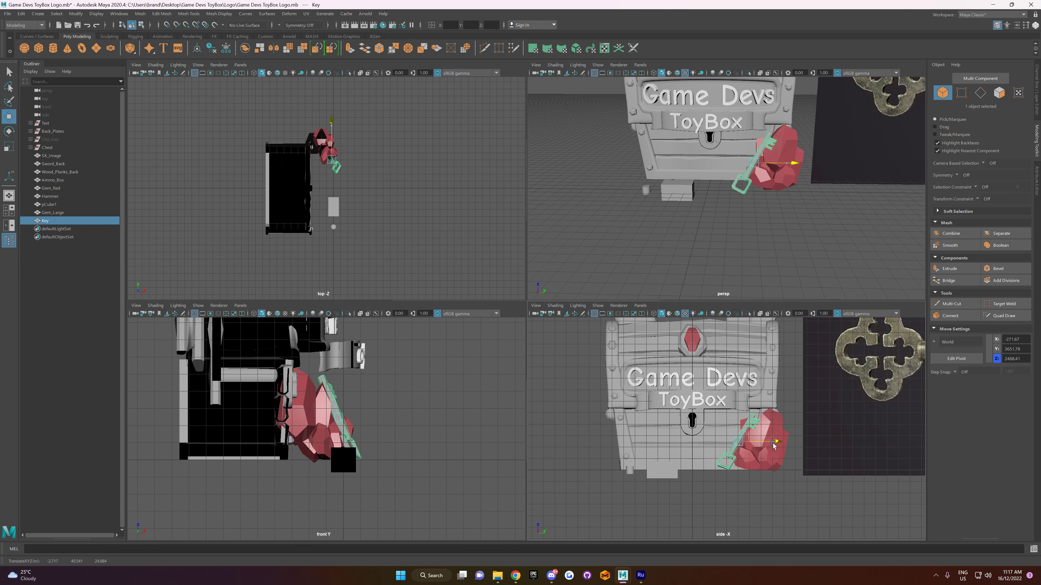
click(770, 498)
Step: Save the scene with the key's adjusted size and position
key(space)
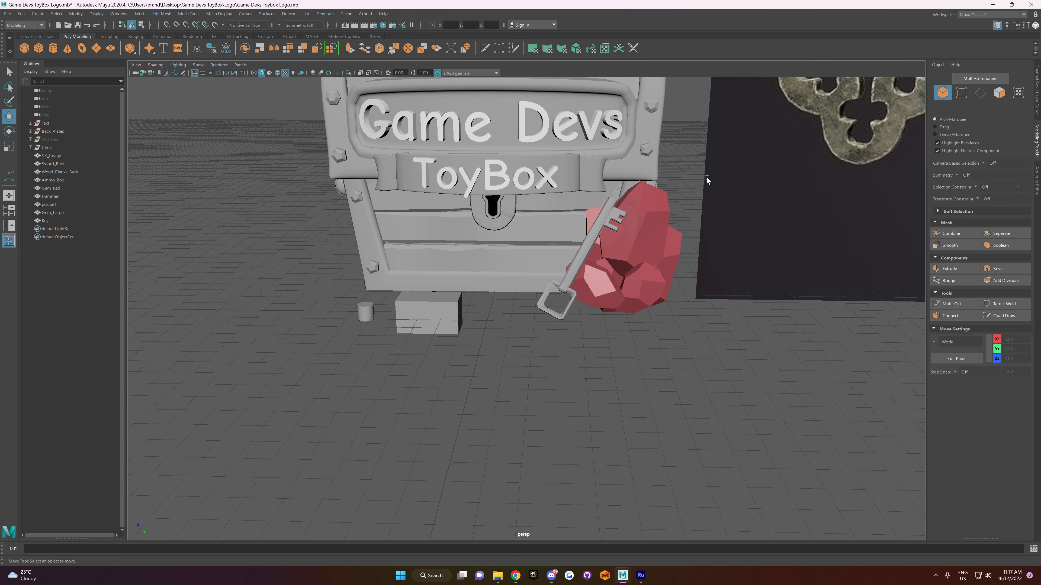
click(7, 14)
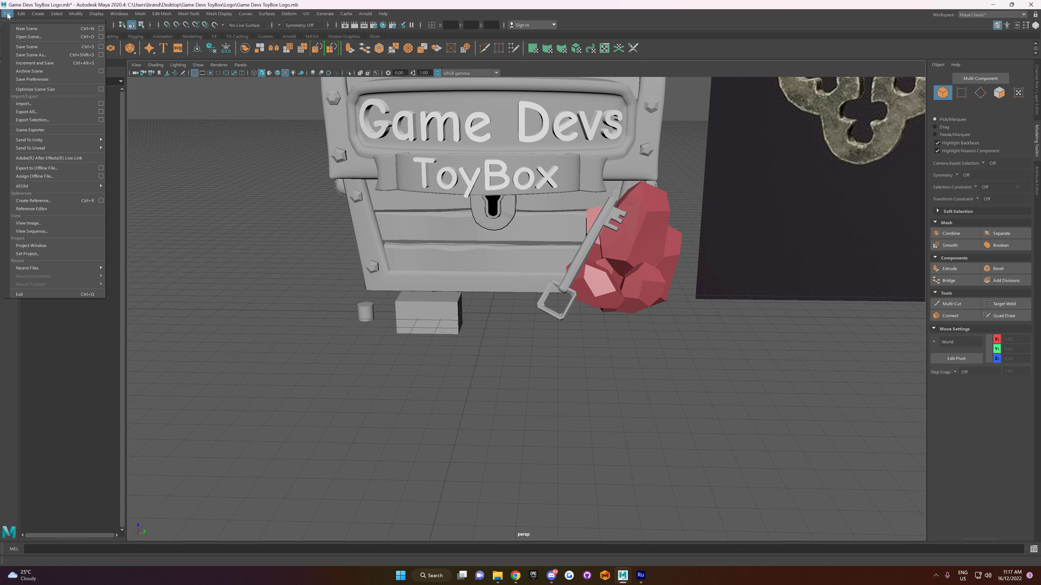
click(27, 46)
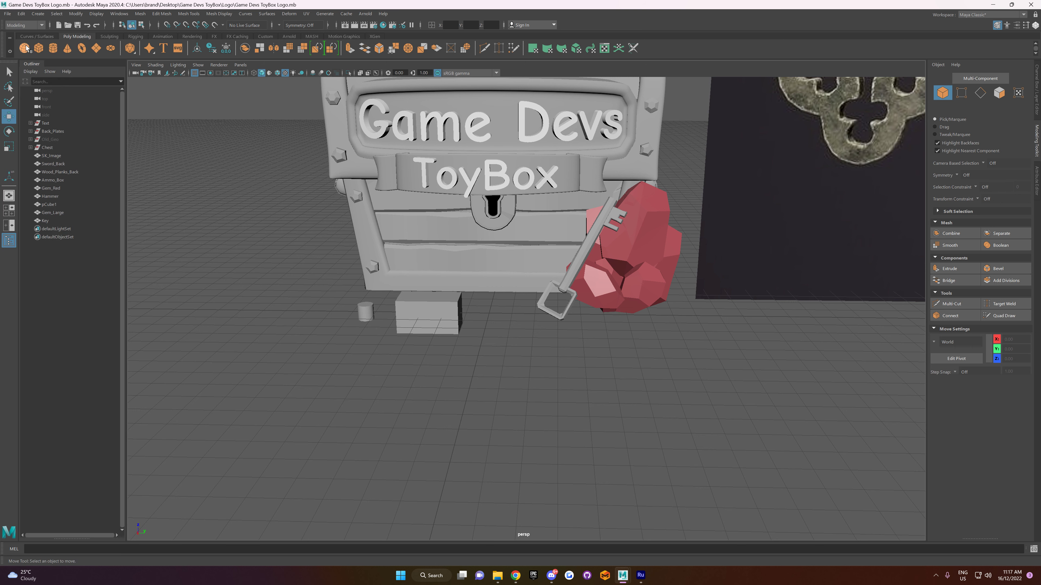
Step: Select the small Hammer cylinder in front of the chest's lower corner
click(67, 205)
click(368, 317)
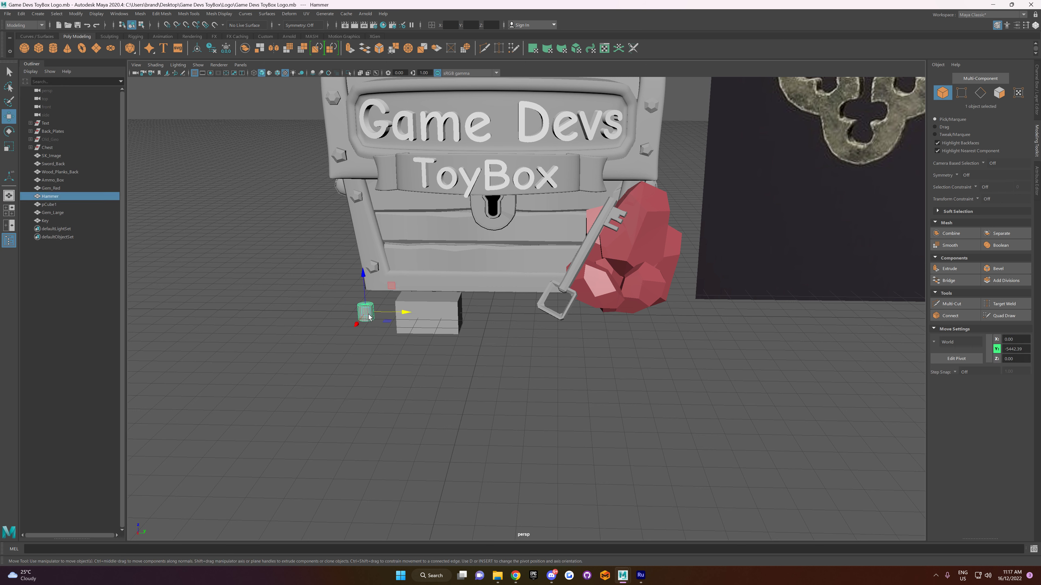
alt+middle_drag(378, 295, 498, 325)
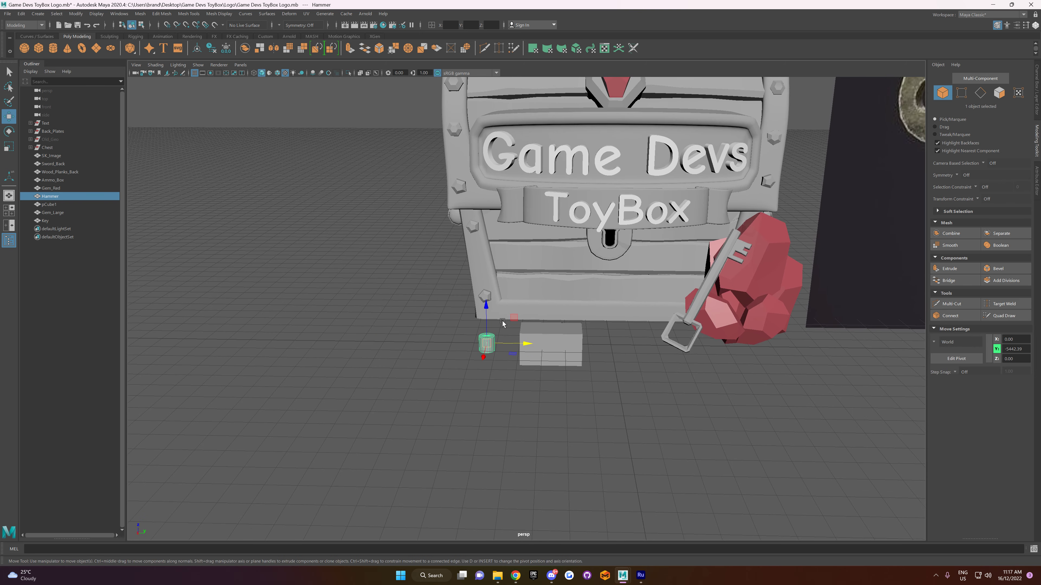
alt+right_drag(498, 325, 506, 359)
alt+drag(507, 359, 512, 352)
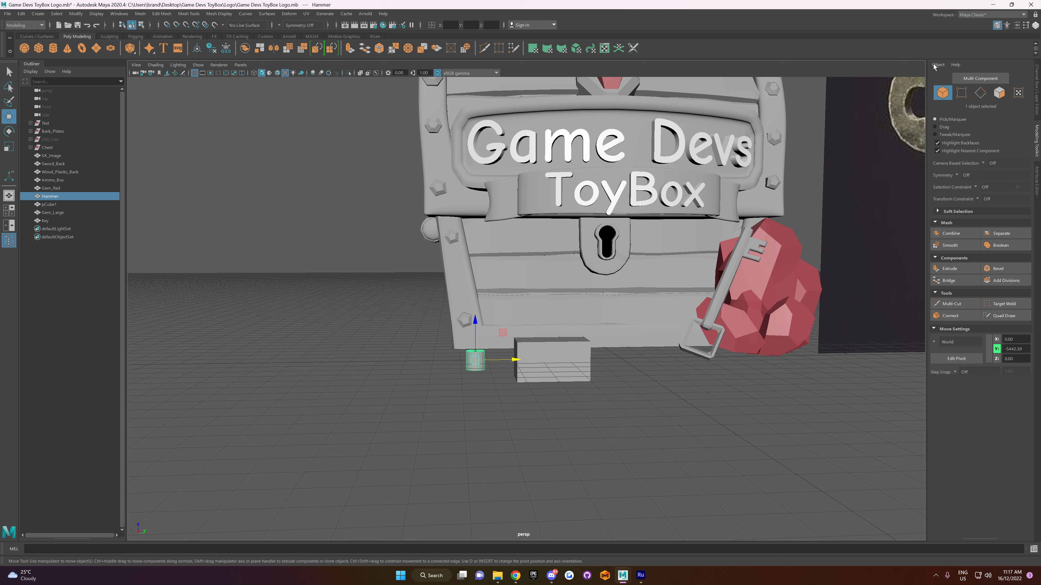
Step: Delete the existing Hammer cylinder from the scene
click(1038, 86)
double_click(958, 161)
double_click(51, 197)
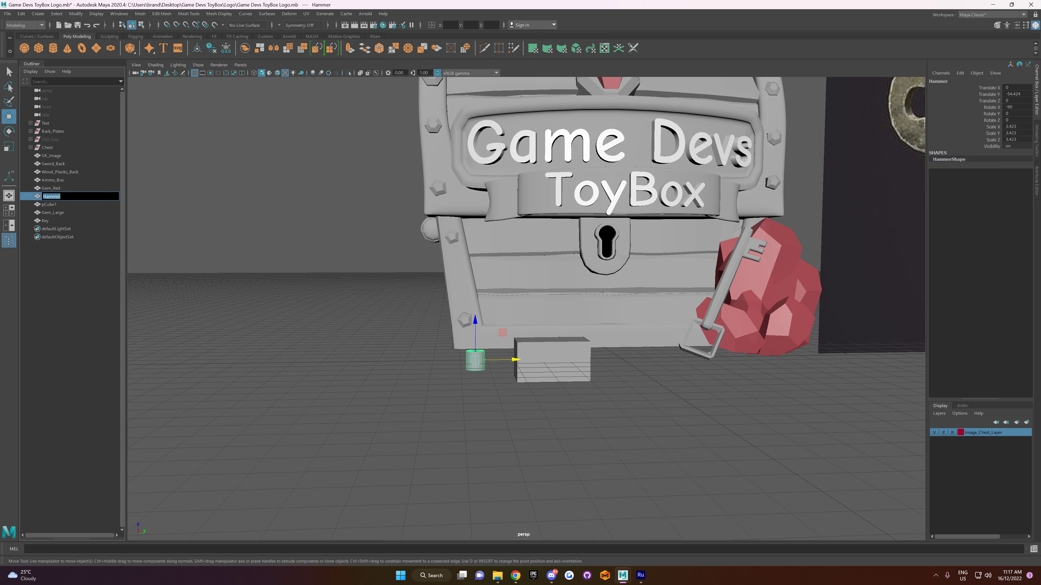
click(68, 246)
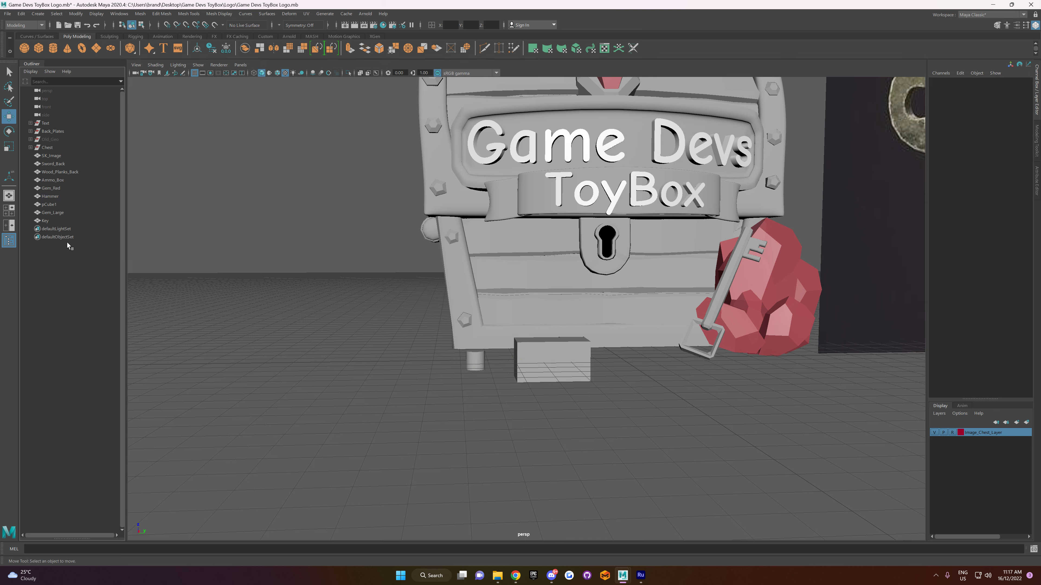
click(46, 197)
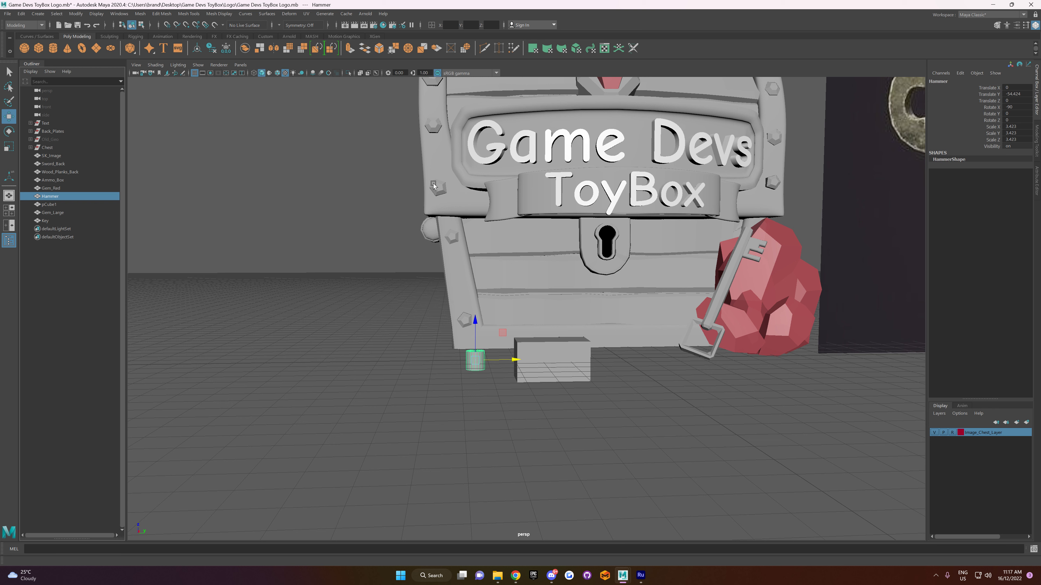
key(Delete)
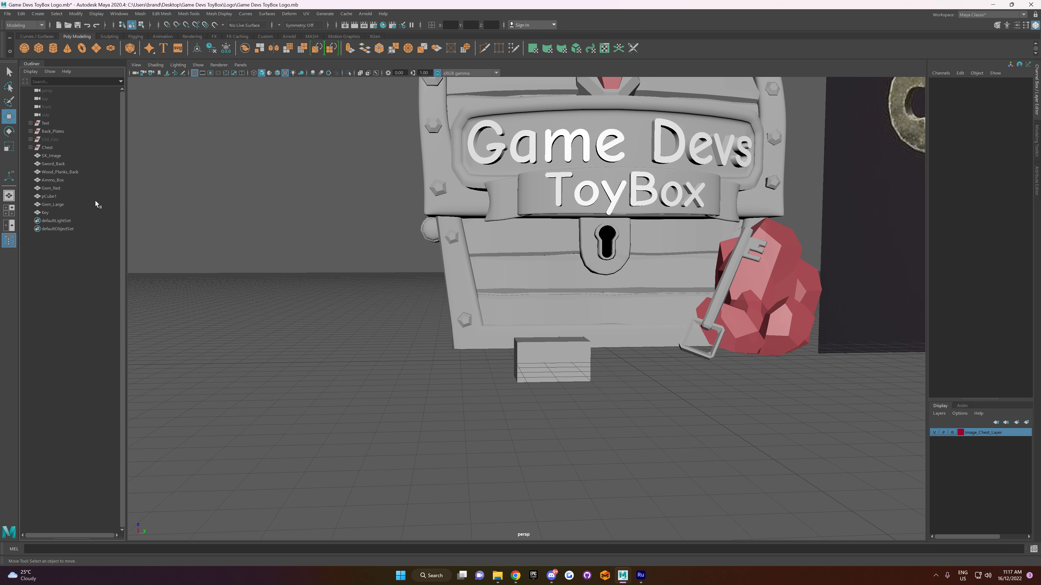
Step: Create a polygon cylinder with 12 axis subdivisions
click(55, 55)
scroll(627, 317, up, 3)
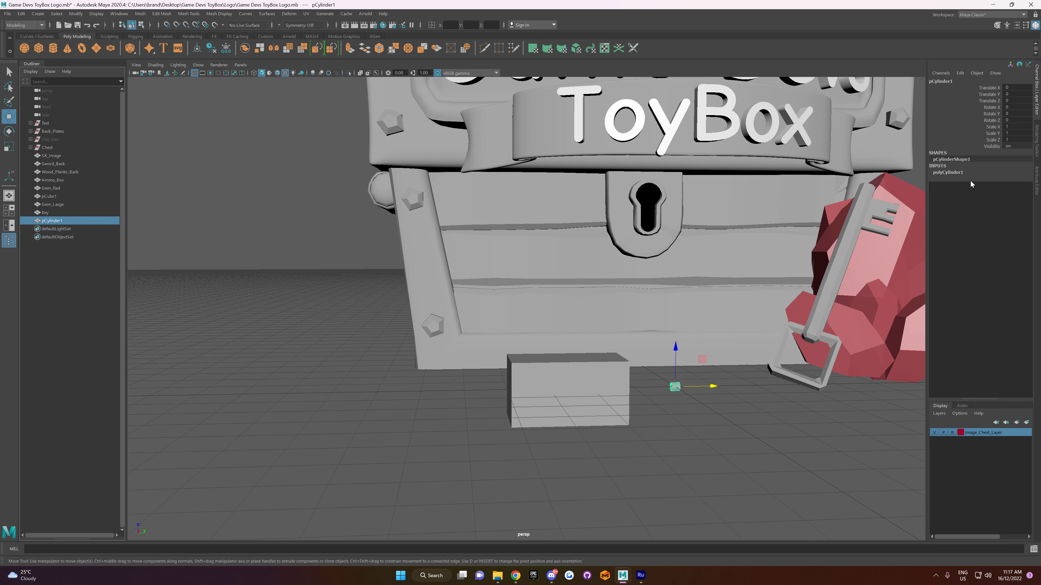
click(960, 174)
double_click(1014, 195)
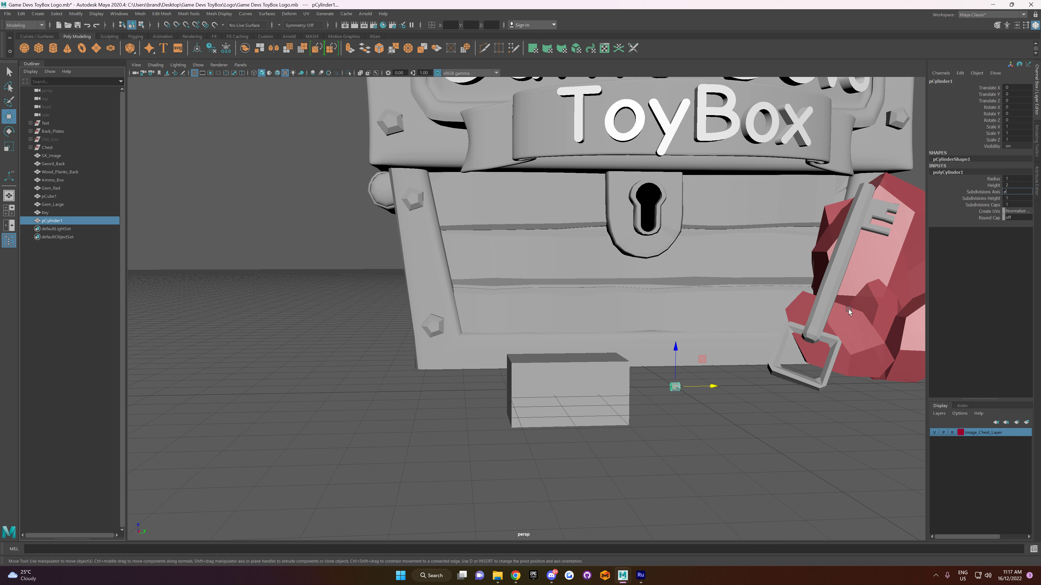
click(674, 402)
key(ctrl+z)
Step: Rotate the new cylinder 90 degrees around X and scale it up uniformly to about 3.87
key(e)
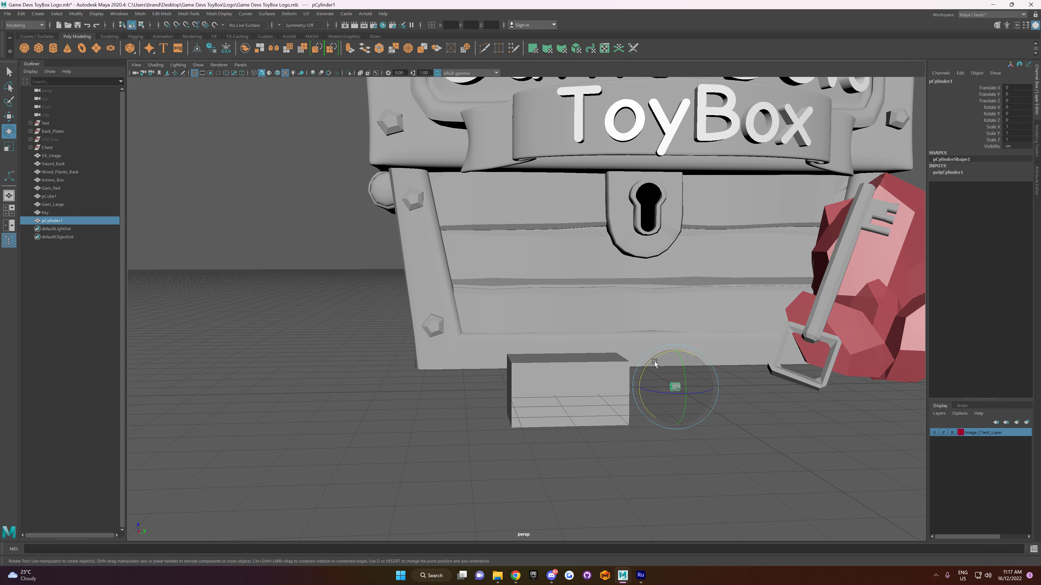
drag(653, 360, 694, 383)
key(r)
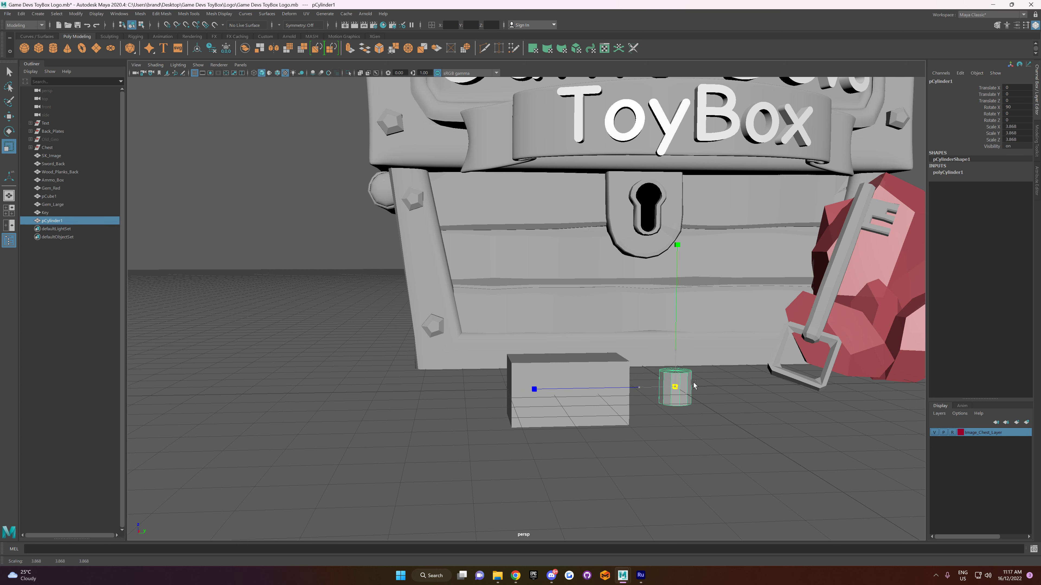
scroll(677, 375, down, 10)
scroll(672, 375, up, 5)
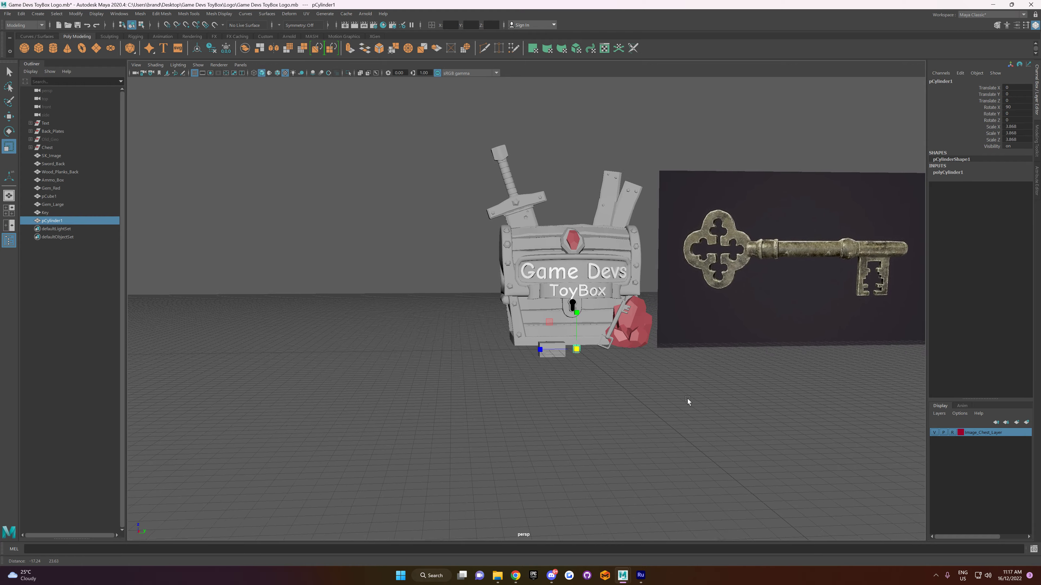
Step: Place the cylinder over the sword's grip, enlarge it to about 5.74 and freeze its transformations
drag(591, 366, 556, 332)
key(w)
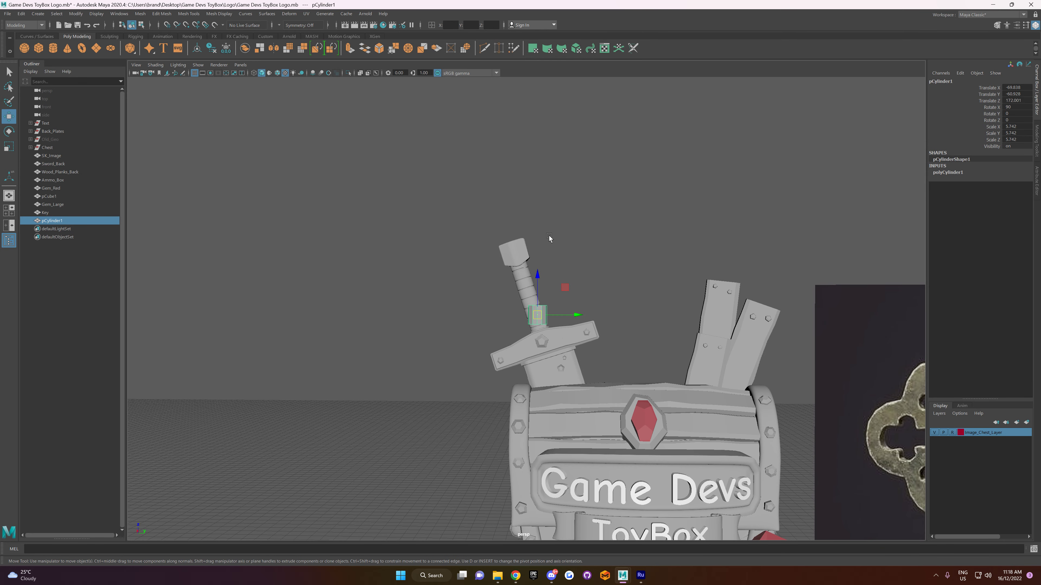
click(75, 14)
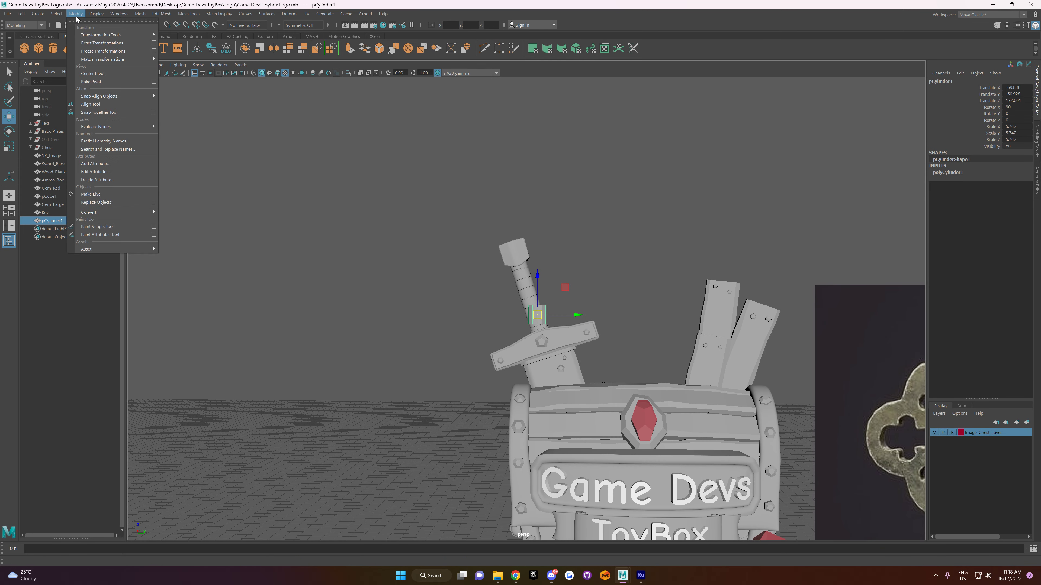
click(102, 51)
Step: Fit the cylinder to the sword's grip by tilting it about 17.8 degrees around X and scaling it down to about 0.94
key(e)
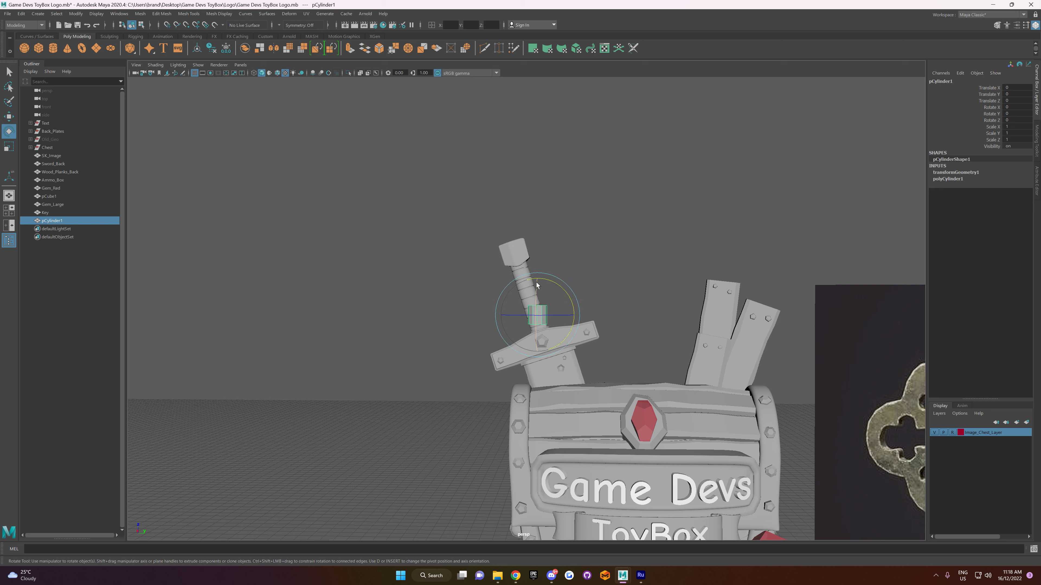
drag(559, 288, 543, 281)
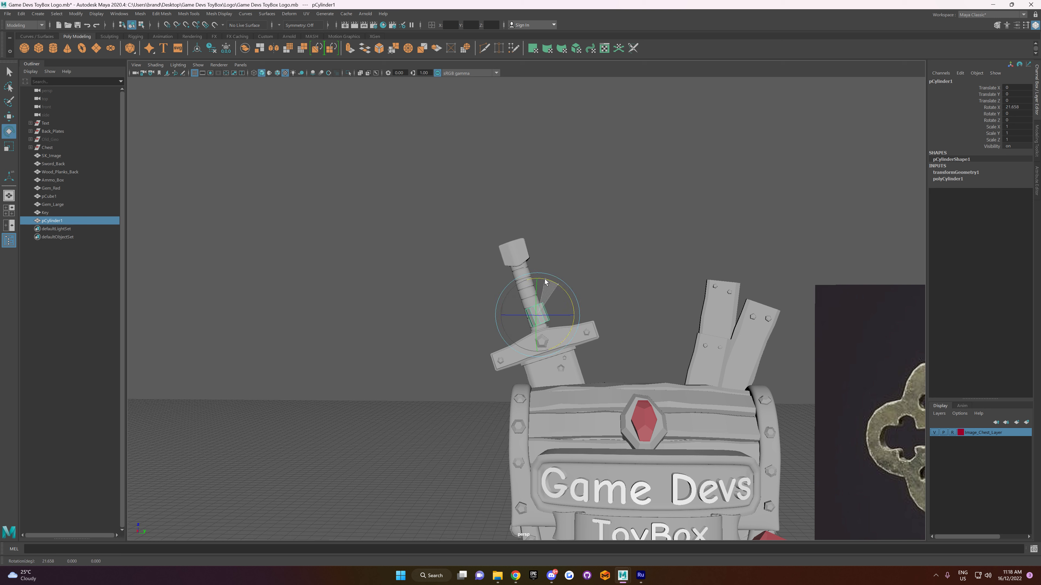
drag(547, 282, 548, 283)
key(w)
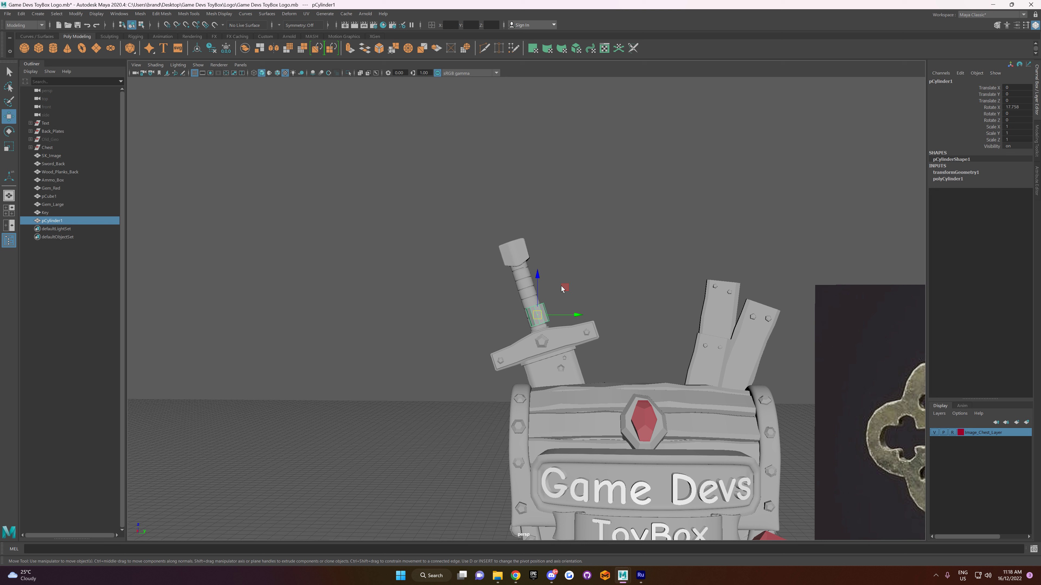
drag(576, 314, 537, 318)
key(r)
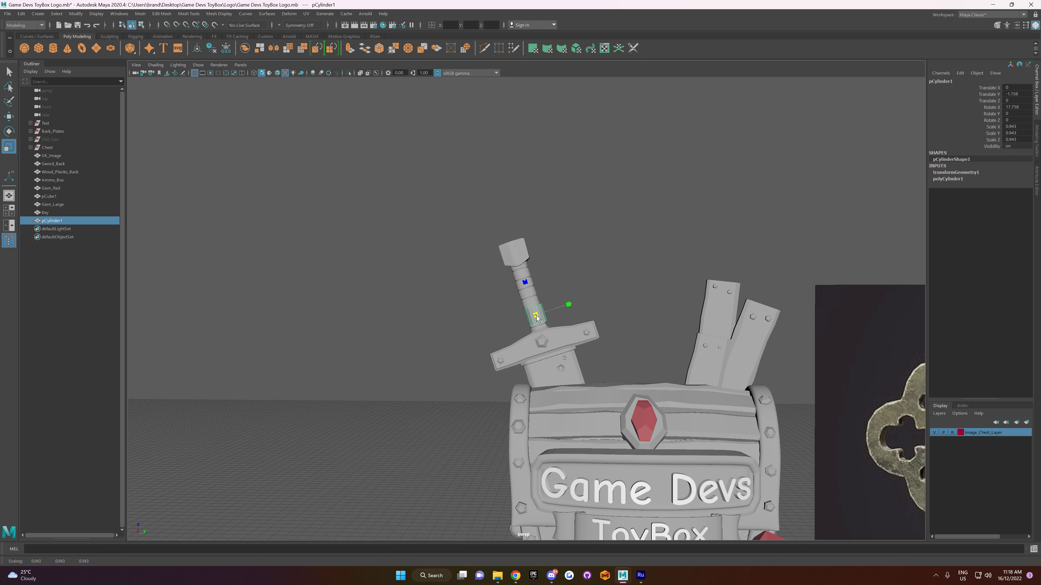
Step: Reset the cylinder's Rotate X to 0 so it stands upright
key(w)
key(e)
click(1015, 106)
key(Return)
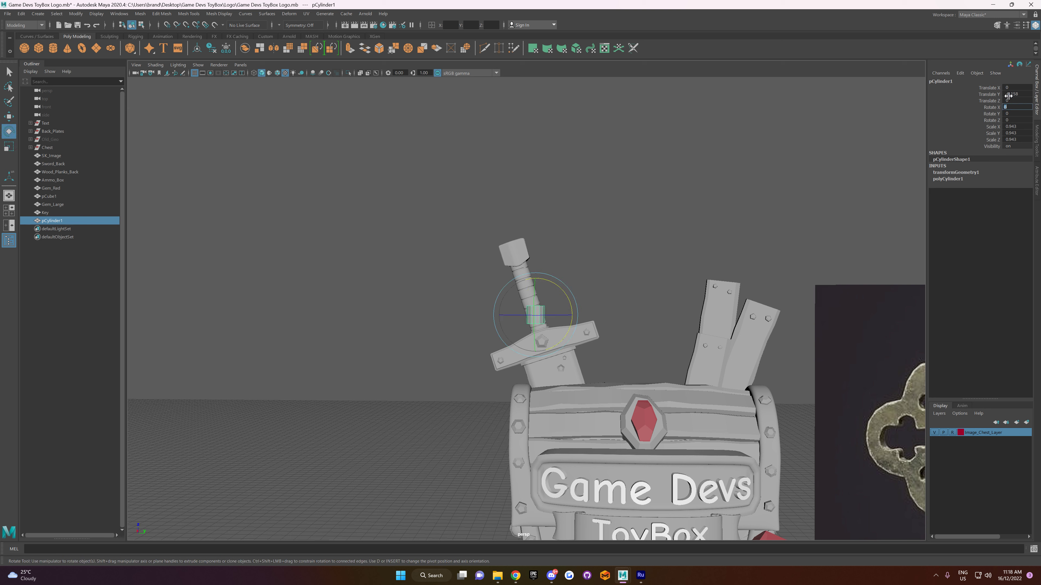
click(628, 250)
Step: Move the cylinder to absolute position 0 in X and Y
key(w)
click(535, 315)
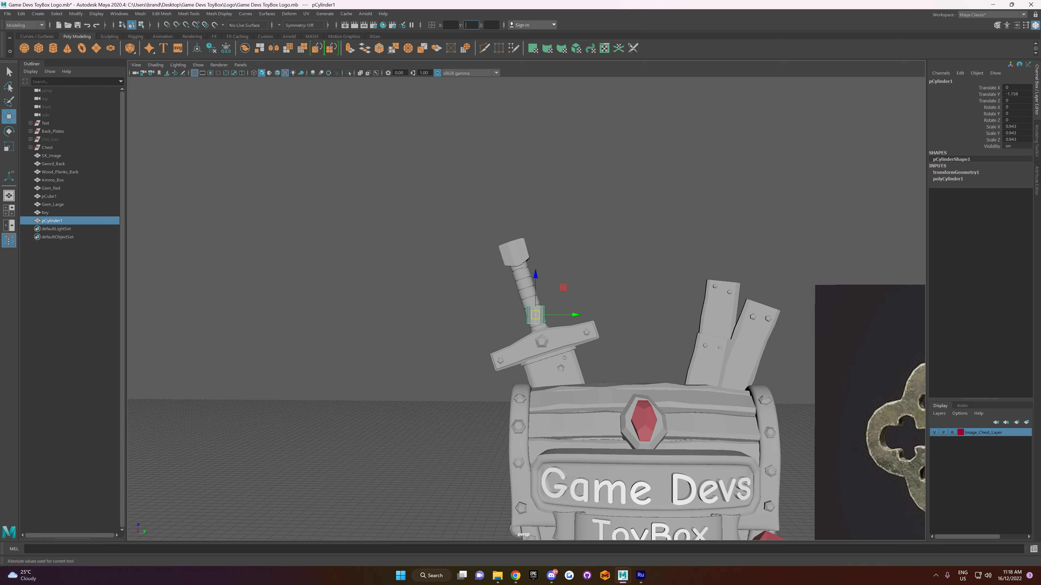
click(452, 25)
text(0)
key(Tab)
text(0)
key(Return)
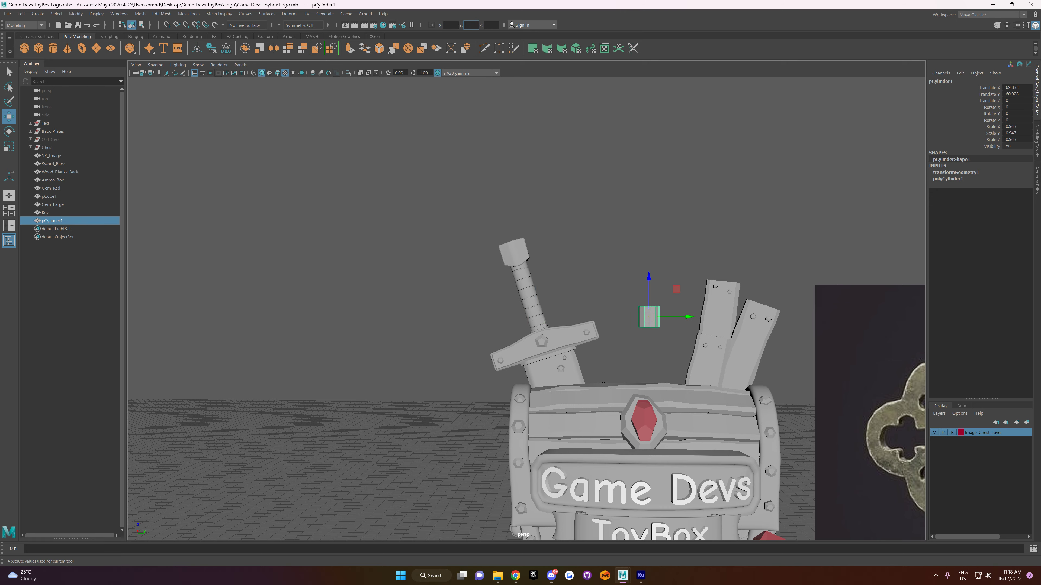
Step: Lower the cylinder to the ground grid in front of the chest
alt+drag(564, 248, 609, 431)
key(f)
scroll(656, 395, down, 10)
alt+drag(596, 331, 528, 335)
Step: Snap the cylinder's pivot to its base, rest the base on the grid and deselect the cylinder
key(d)
key(v)
key(v)
drag(533, 246, 531, 321)
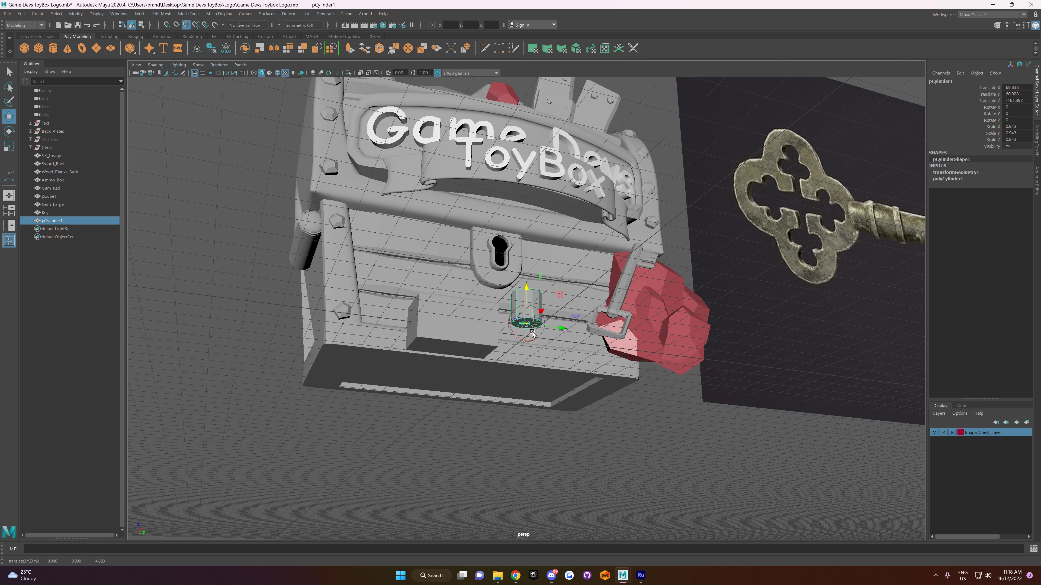
key(d)
alt+drag(555, 308, 524, 297)
click(574, 366)
alt+drag(574, 364, 554, 356)
alt+middle_drag(555, 356, 563, 371)
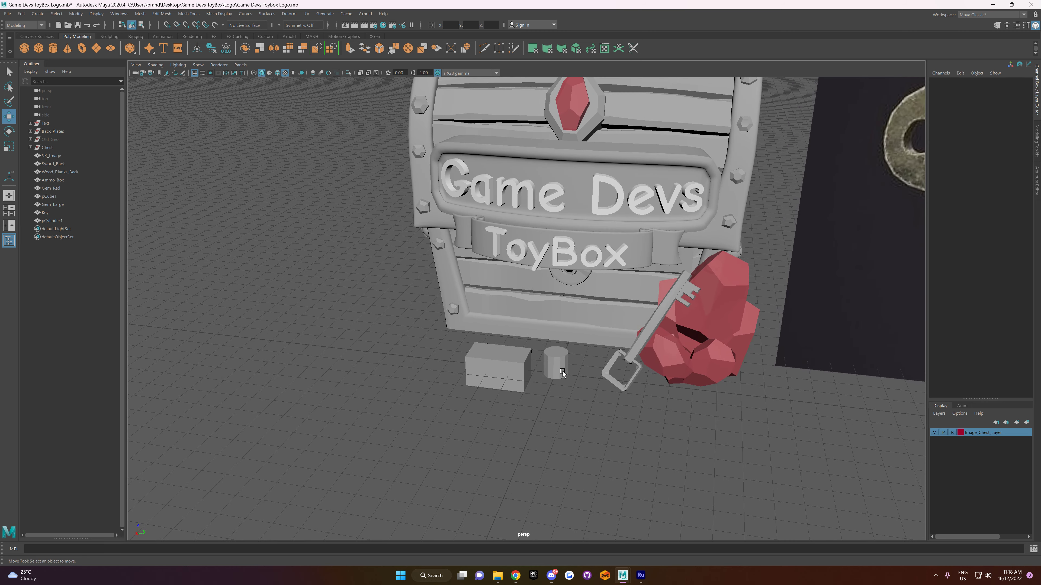
Step: Stretch the cylinder along Y to give it an oval cross-section
click(561, 370)
drag(546, 394, 558, 431)
alt+right_drag(558, 431, 605, 454)
alt+drag(605, 454, 635, 450)
key(r)
drag(692, 429, 639, 414)
drag(589, 448, 619, 429)
Step: Bevel the cylinder's bottom edge loop with Fraction 1 and 2 segments
click(618, 429)
right_drag(608, 415, 607, 330)
double_click(609, 418)
alt+drag(610, 419, 639, 443)
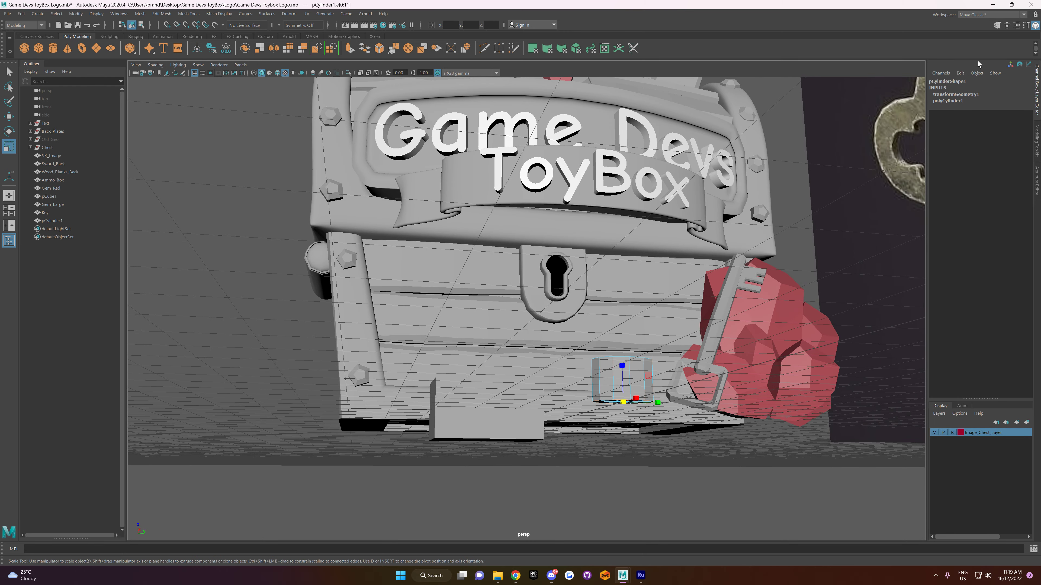
click(1036, 140)
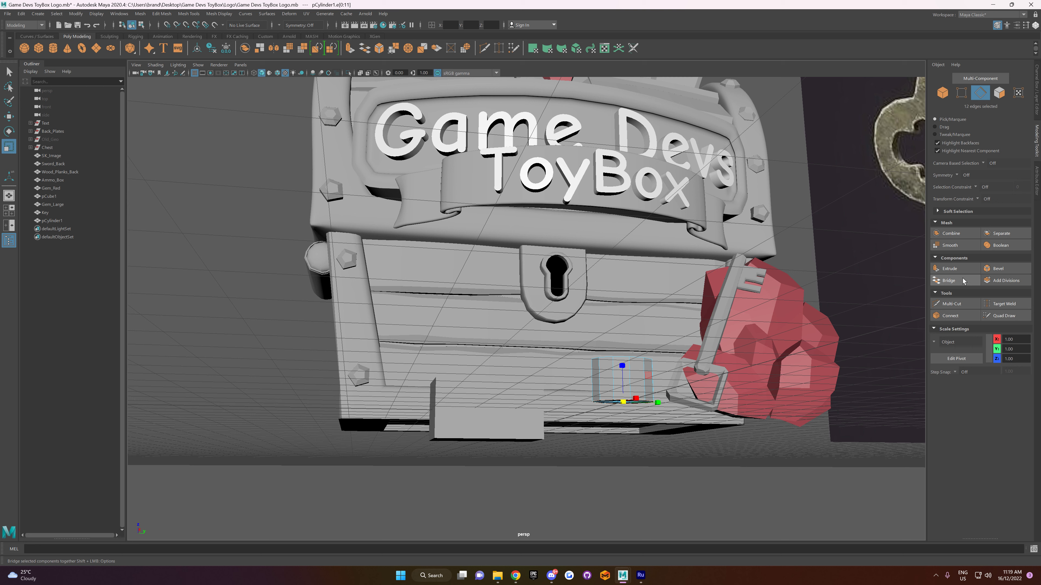
click(991, 269)
alt+drag(765, 375, 730, 393)
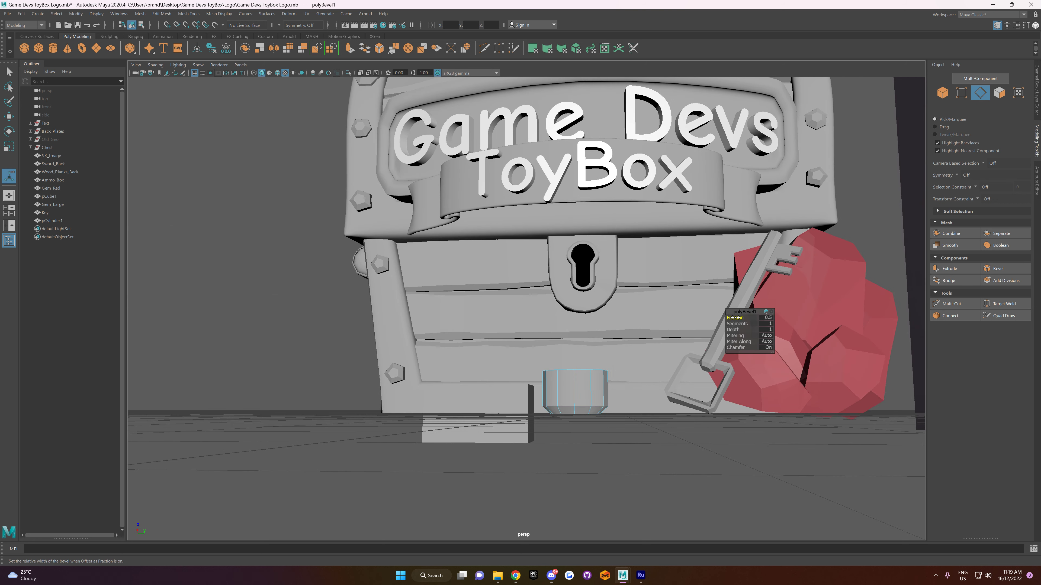
mouse_move(736, 317)
mouse_down()
mouse_move(744, 324)
mouse_move(738, 318)
mouse_up()
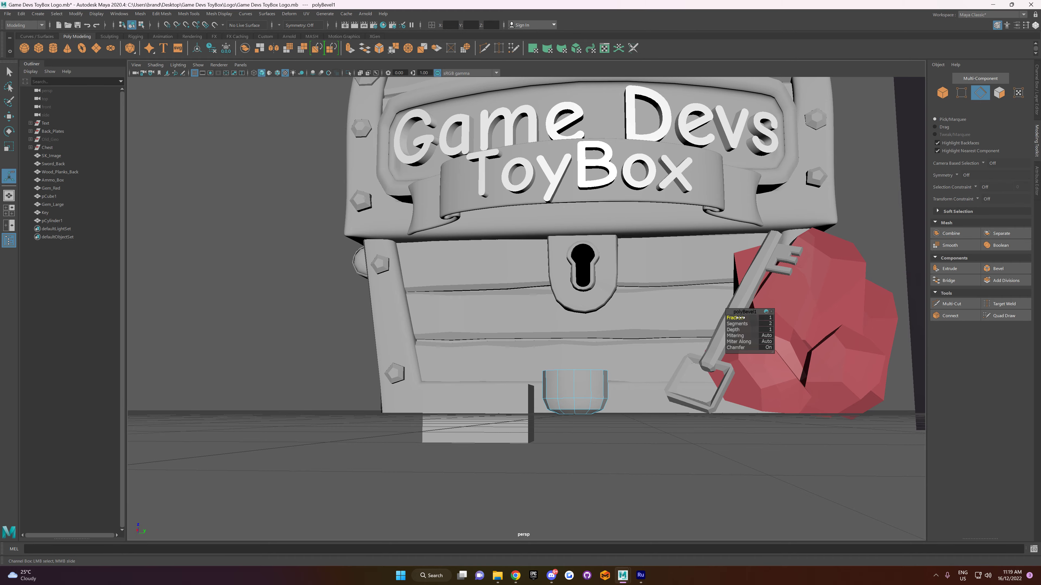
alt+drag(606, 414, 691, 378)
key(ctrl+z)
Step: Select the cylinder's top cap faces and raise them to just below the chest's gem, forming a long hammer handle
alt+drag(716, 344, 632, 432)
right_click(626, 419)
click(665, 343)
right_click(633, 432)
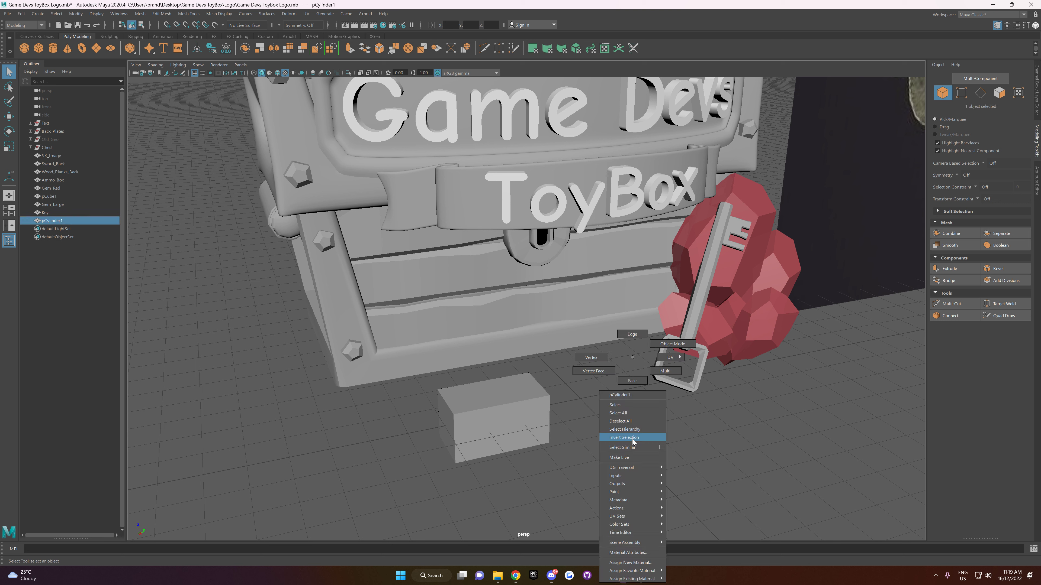
click(635, 380)
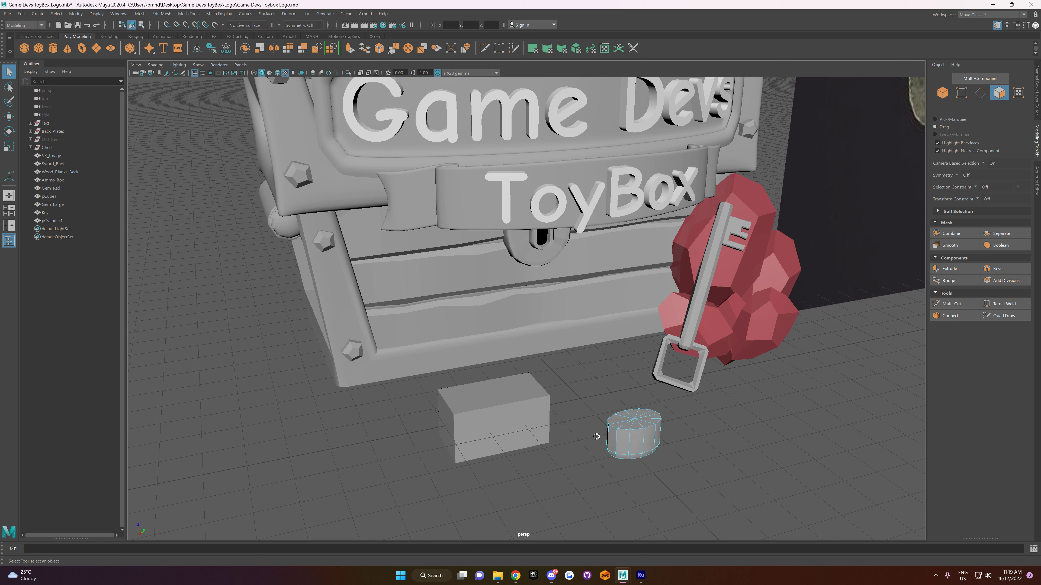
drag(640, 419, 621, 393)
scroll(640, 424, down, 4)
key(w)
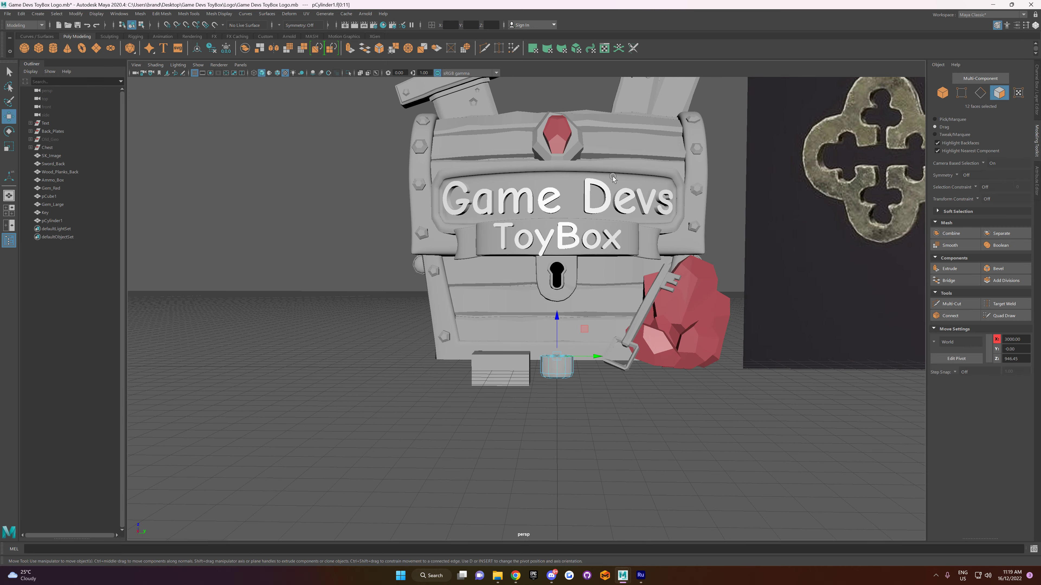
drag(554, 319, 567, 116)
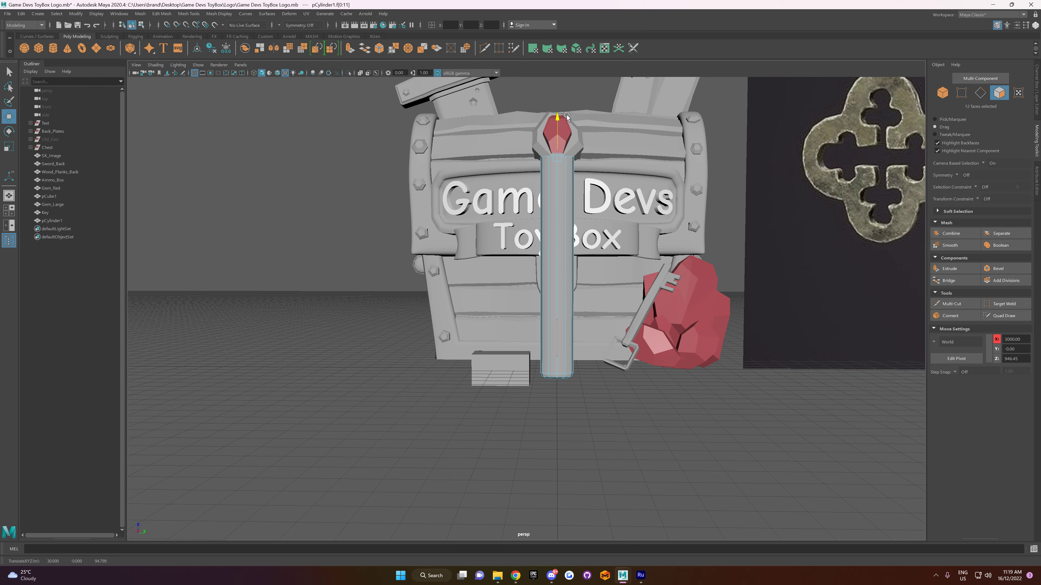
Step: Switch to the four-view layout, leave face mode and select the whole hammer handle
scroll(587, 213, down, 4)
mouse_move(586, 213)
alt+mouse_down()
mouse_move(558, 180)
mouse_move(576, 229)
alt+mouse_up()
key(space)
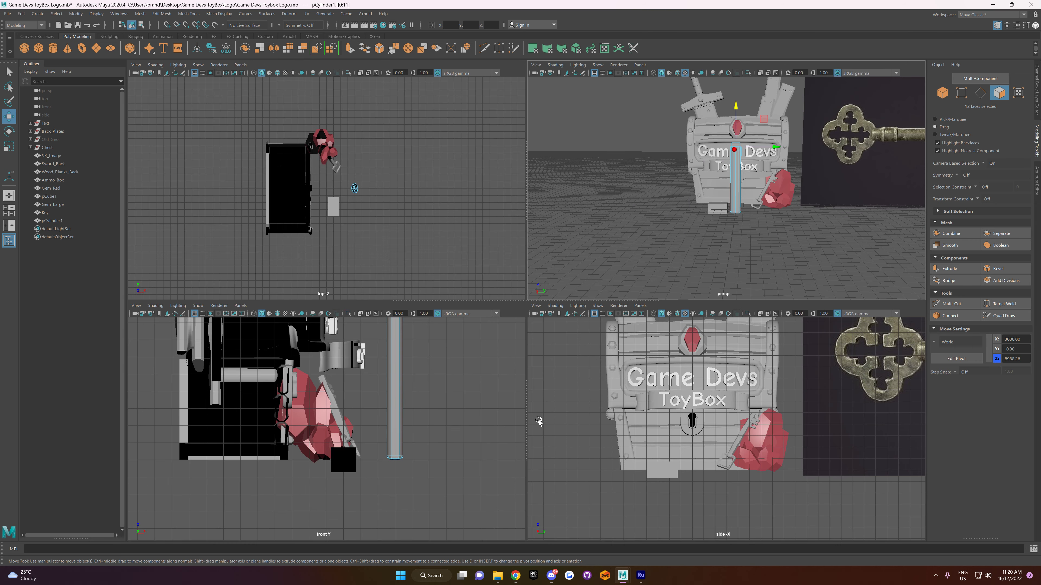
scroll(688, 425, down, 1)
scroll(688, 425, up, 5)
scroll(545, 446, down, 5)
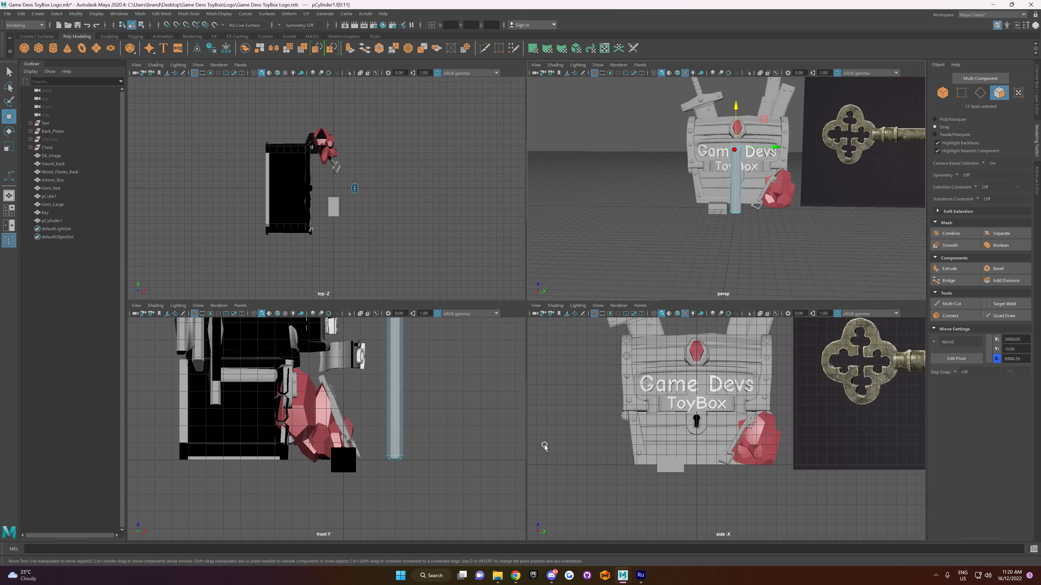
right_drag(738, 191, 773, 175)
click(758, 276)
click(738, 199)
scroll(714, 398, down, 2)
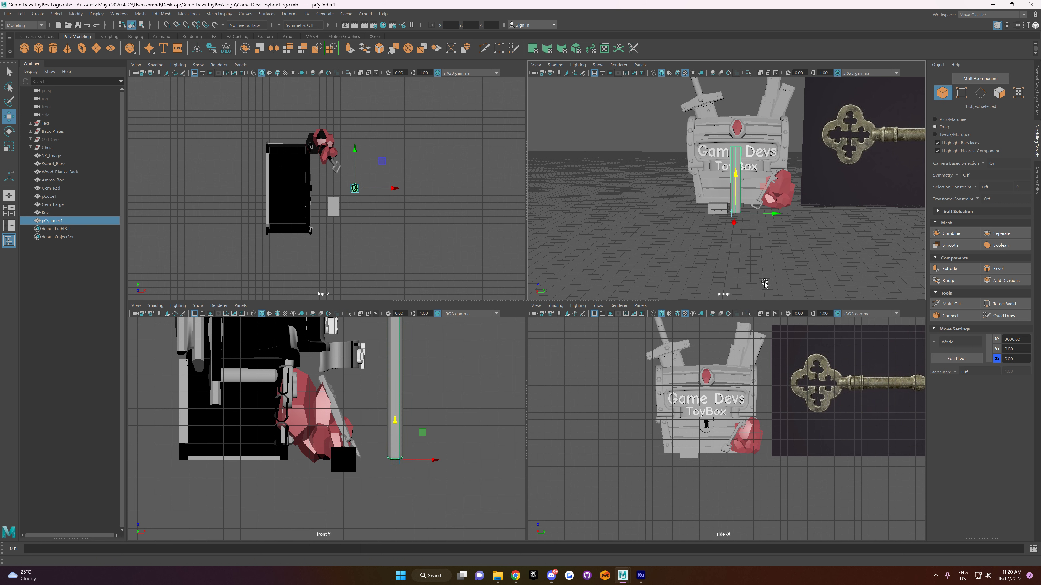
Step: Move the hammer handle along X, closer to the front of the chest
scroll(714, 397, up, 3)
scroll(714, 397, up, 1)
mouse_move(734, 218)
mouse_down()
mouse_move(733, 267)
mouse_move(734, 225)
mouse_move(715, 260)
mouse_move(734, 168)
mouse_move(724, 221)
mouse_up()
key(ctrl+z)
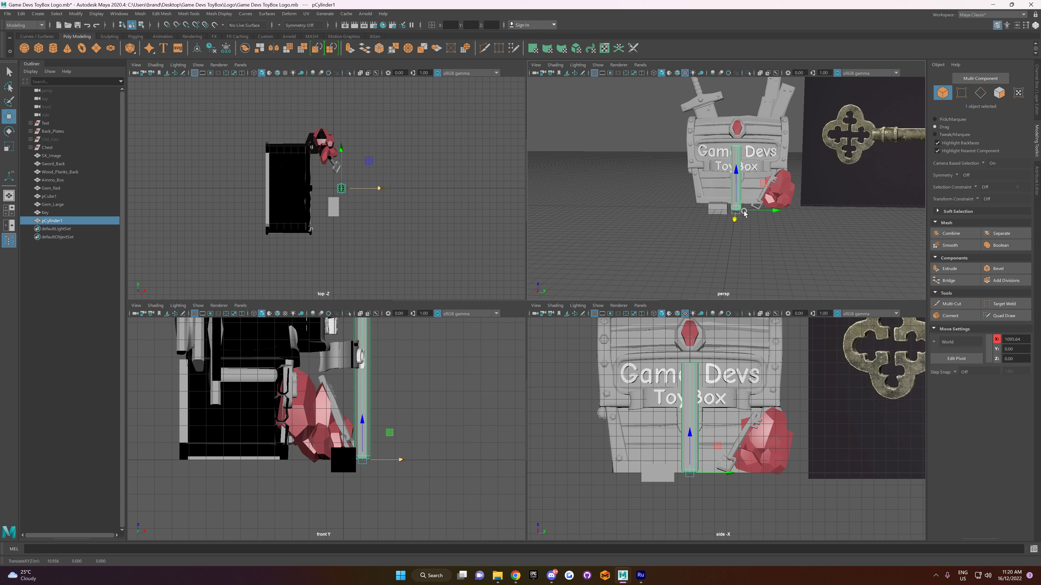
scroll(737, 219, up, 5)
Step: Scale the hammer handle down uniformly to about 0.70 in X and Z and 1.06 in Y
alt+drag(739, 260, 765, 263)
alt+middle_drag(764, 263, 735, 298)
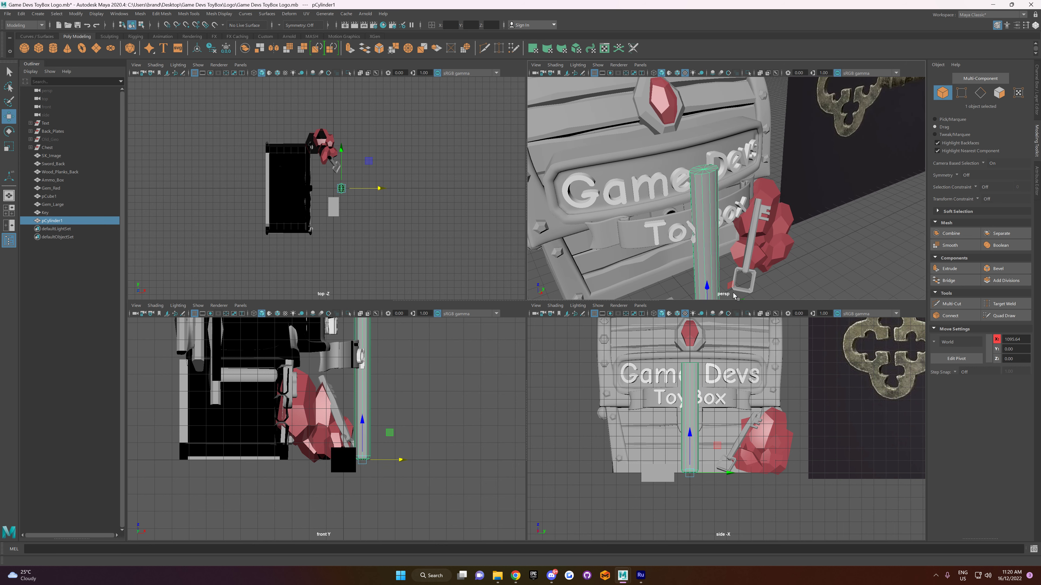
alt+drag(734, 298, 672, 231)
scroll(712, 238, down, 5)
key(r)
drag(712, 271, 697, 278)
scroll(698, 279, down, 3)
scroll(732, 373, down, 3)
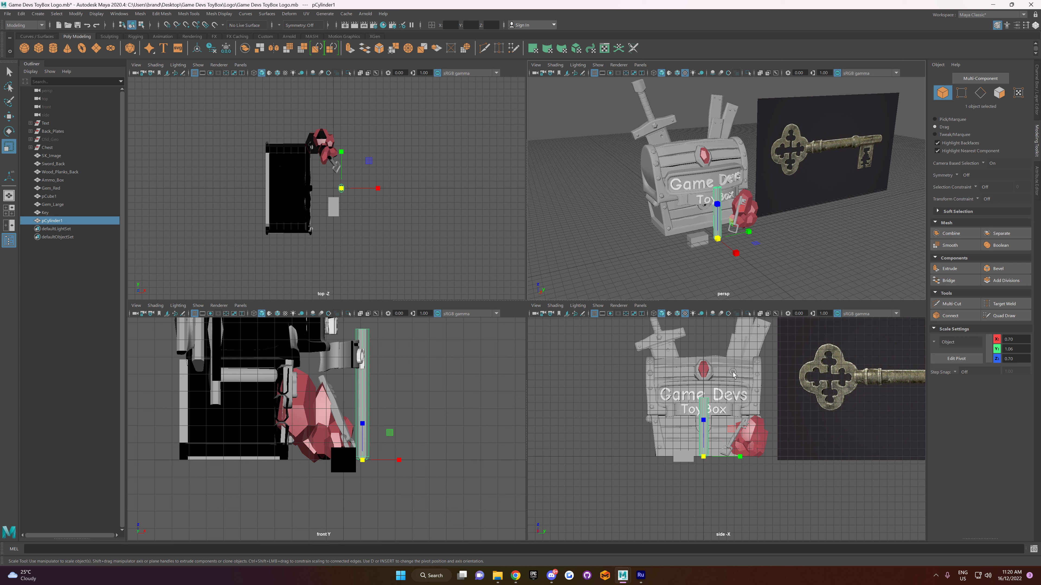
scroll(723, 426, up, 3)
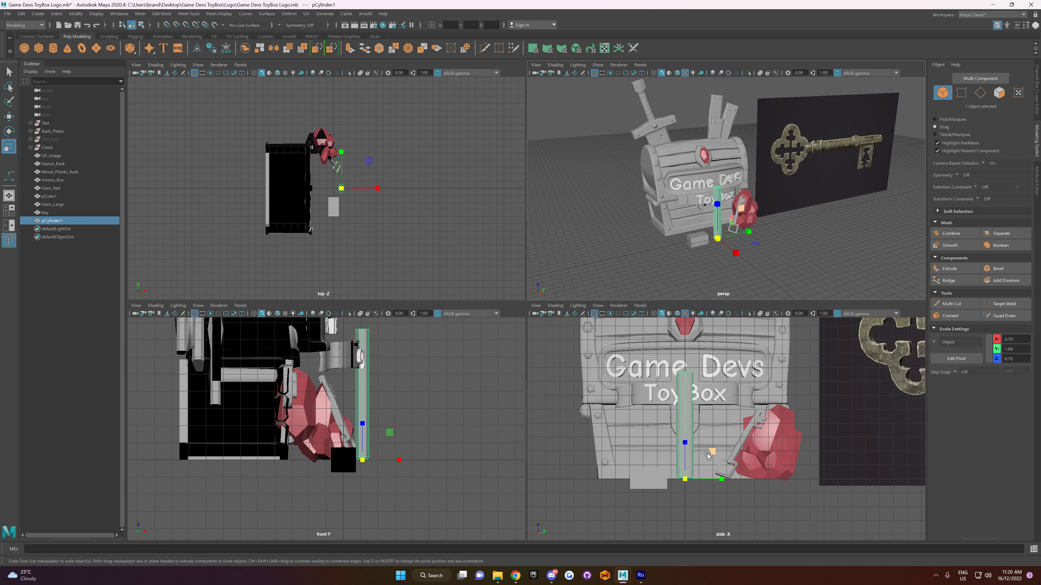
Step: Scale the hammer handle down uniformly to about 0.66 in X and Z and 1.00 in Y
drag(685, 485, 678, 484)
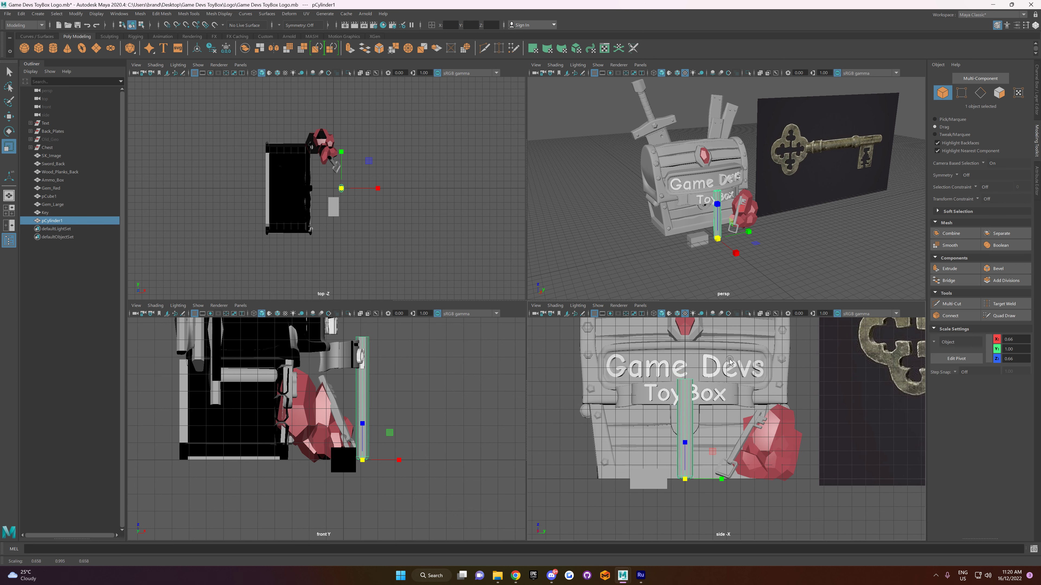
scroll(725, 366, down, 3)
scroll(723, 366, up, 4)
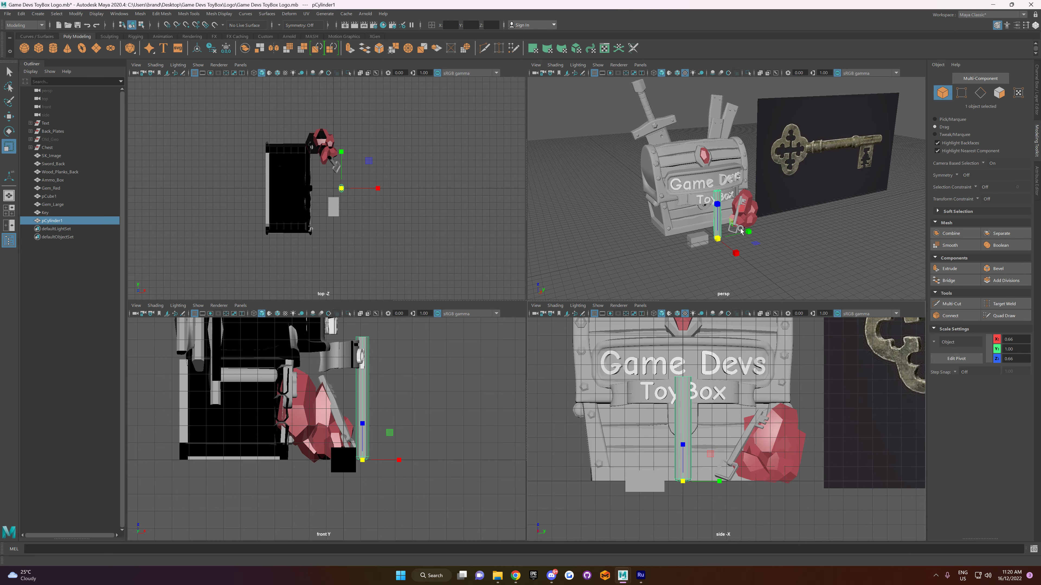
Step: Switch to the full perspective view and move the hammer handle along X to 2845.33, farther in front of the chest
key(space)
scroll(688, 279, up, 4)
alt+drag(688, 335, 698, 311)
key(w)
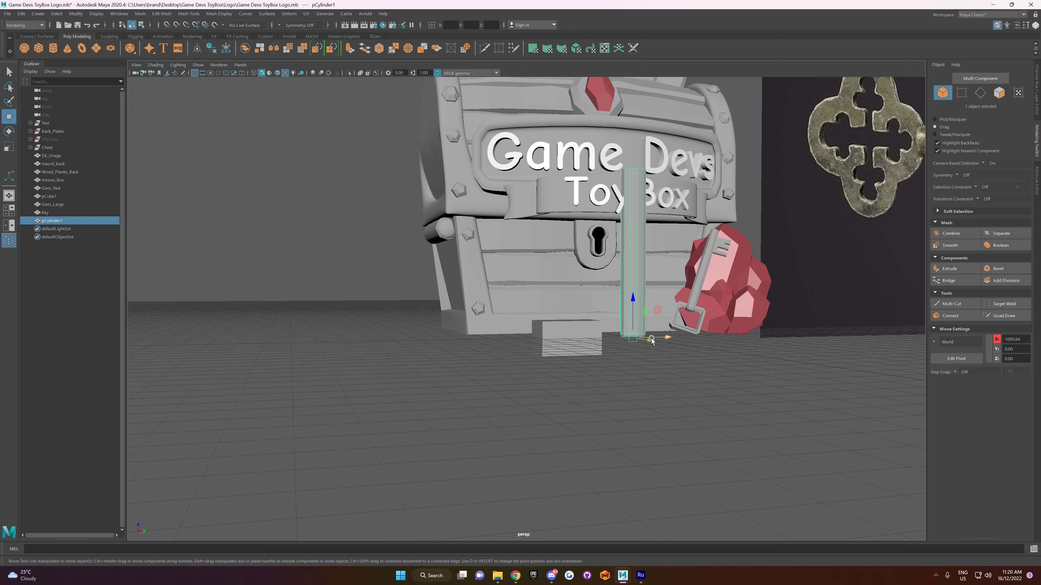
alt+drag(663, 348, 672, 394)
Step: Select the handle's top cap faces and raise them slightly to lengthen the handle
right_drag(672, 233, 676, 262)
drag(677, 160, 681, 132)
alt+drag(700, 271, 672, 224)
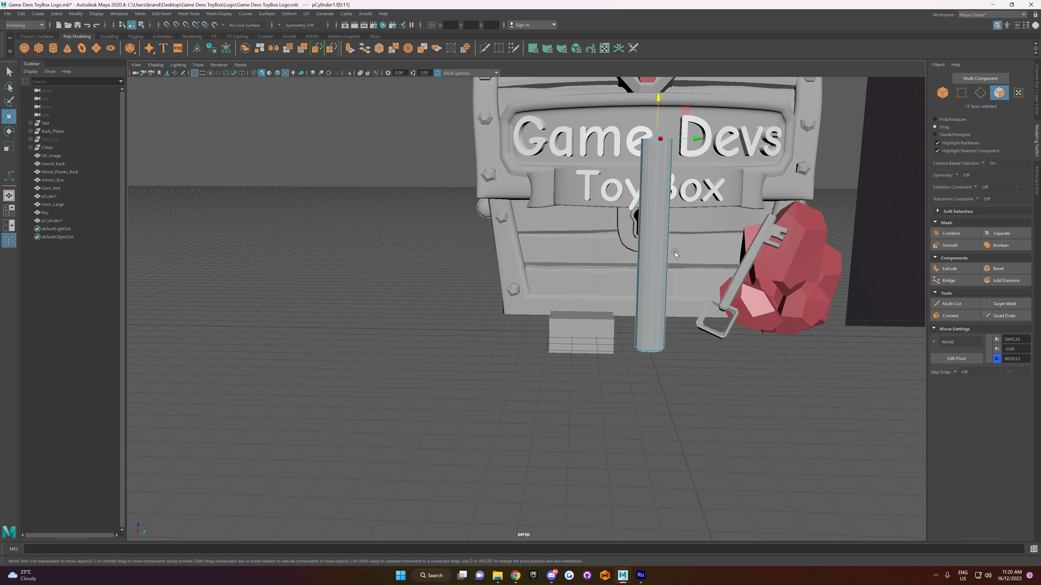
Step: Switch to Chrome, search Google Images for "stylized hammer" and preview the YouTube result showing two orange-handled claw hammers
click(515, 576)
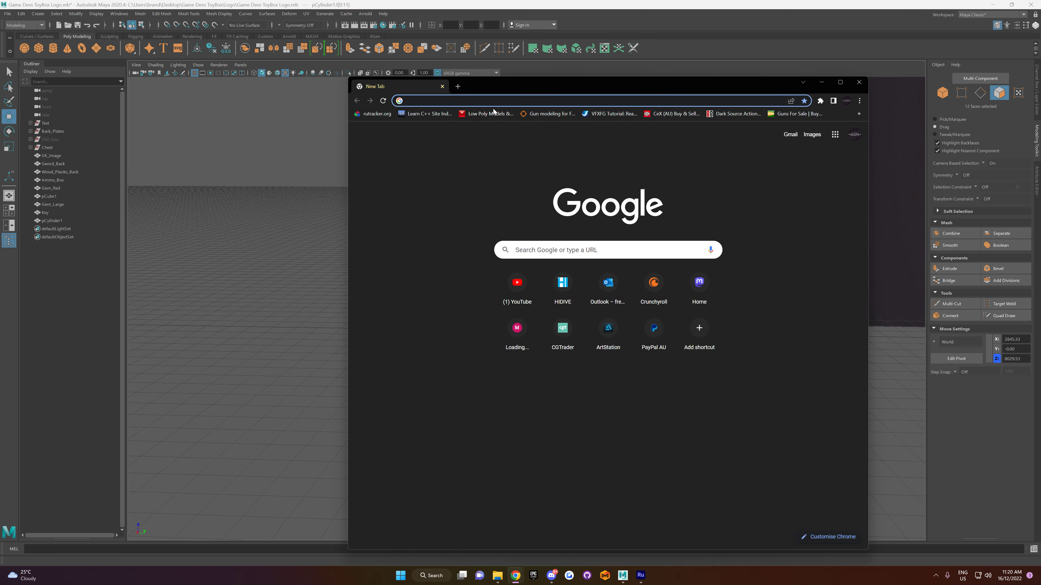
click(491, 102)
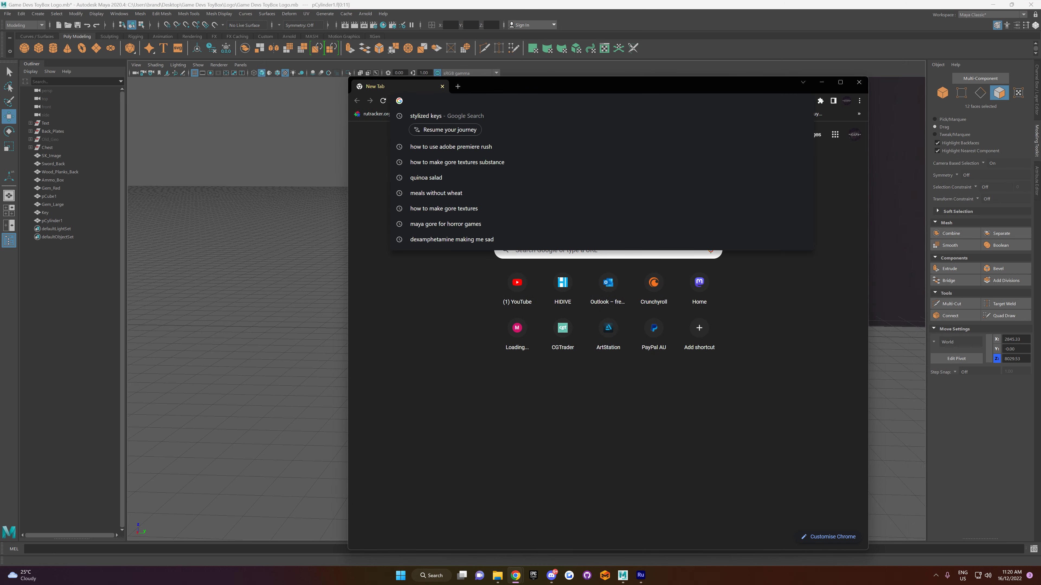
text(stylized)
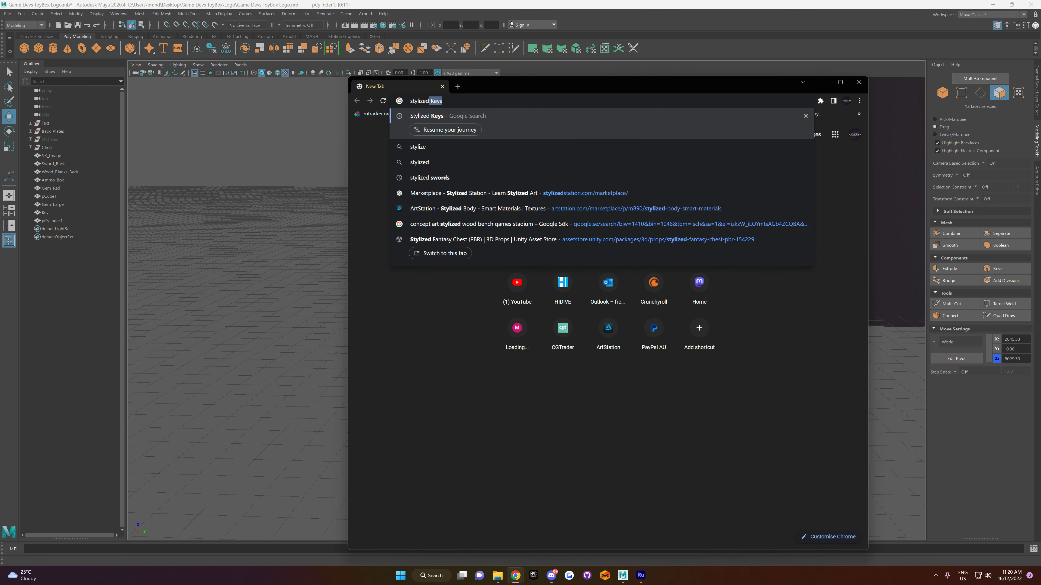
text( hammer)
key(Return)
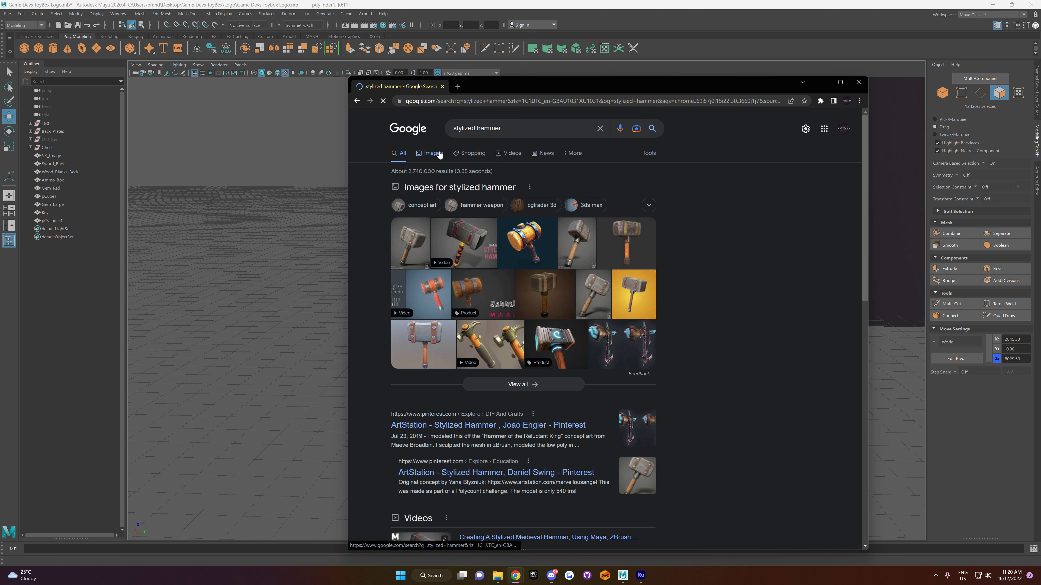
click(438, 154)
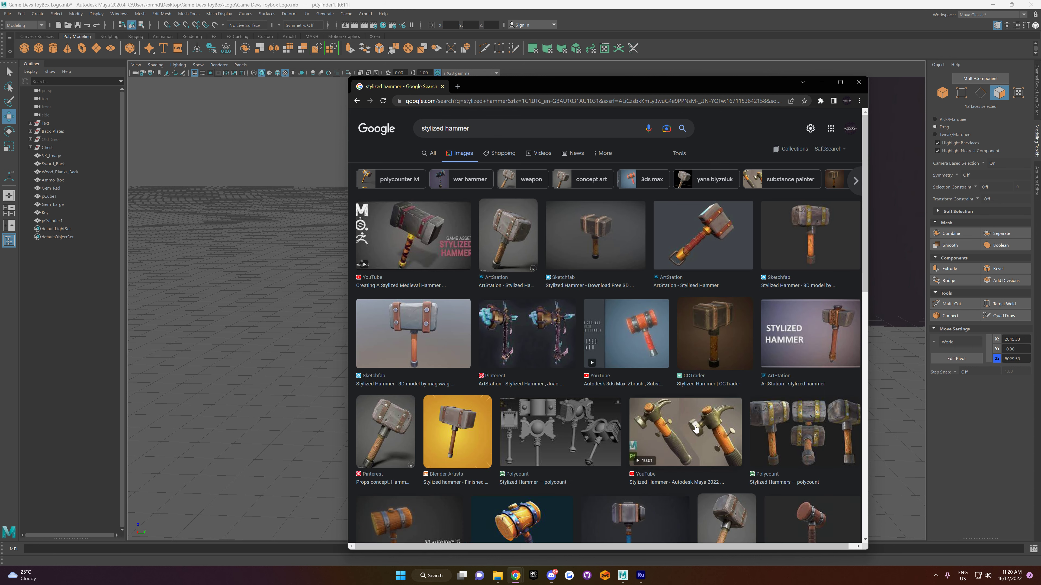
click(676, 446)
click(691, 433)
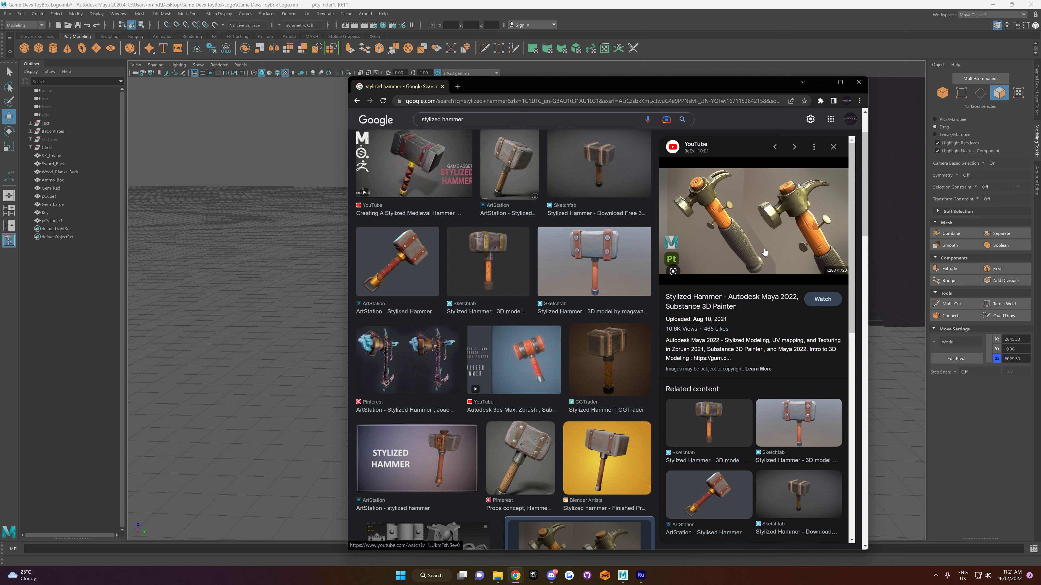
Step: Open the Stylized Hammer video, pause it on the full hammer at 0:01, mute it and show it full screen
click(737, 215)
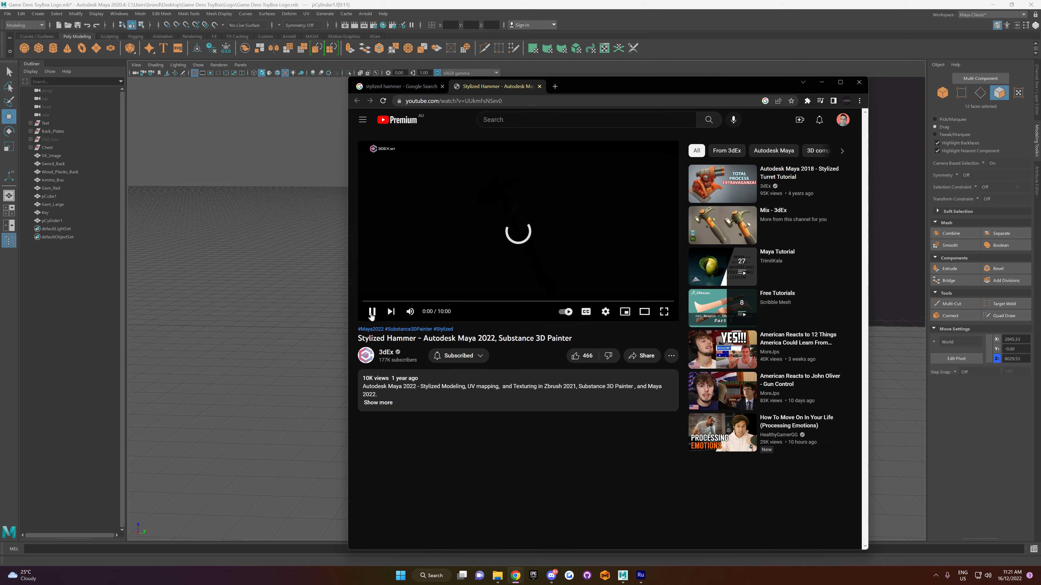
click(373, 312)
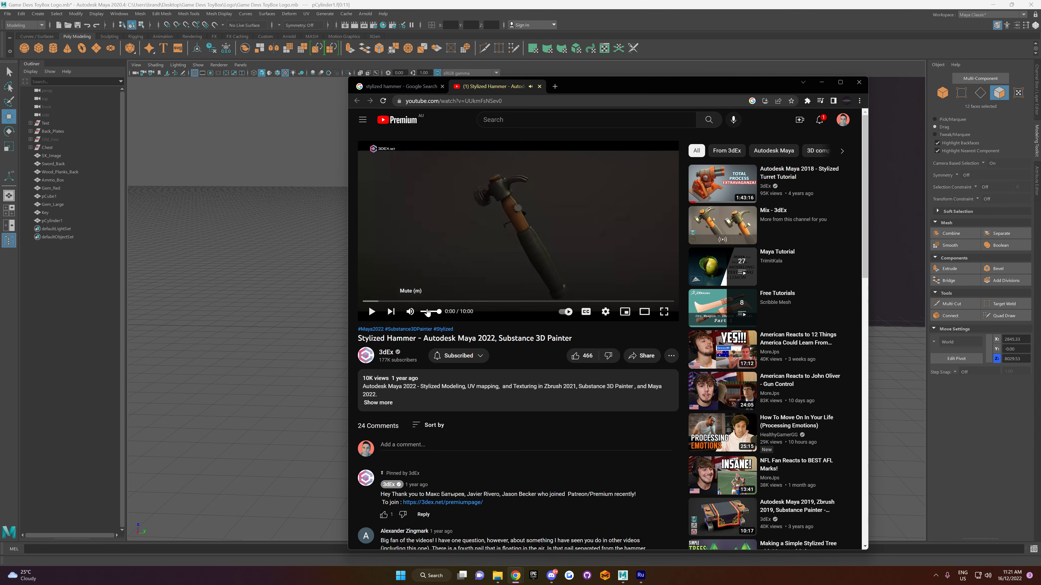
click(408, 312)
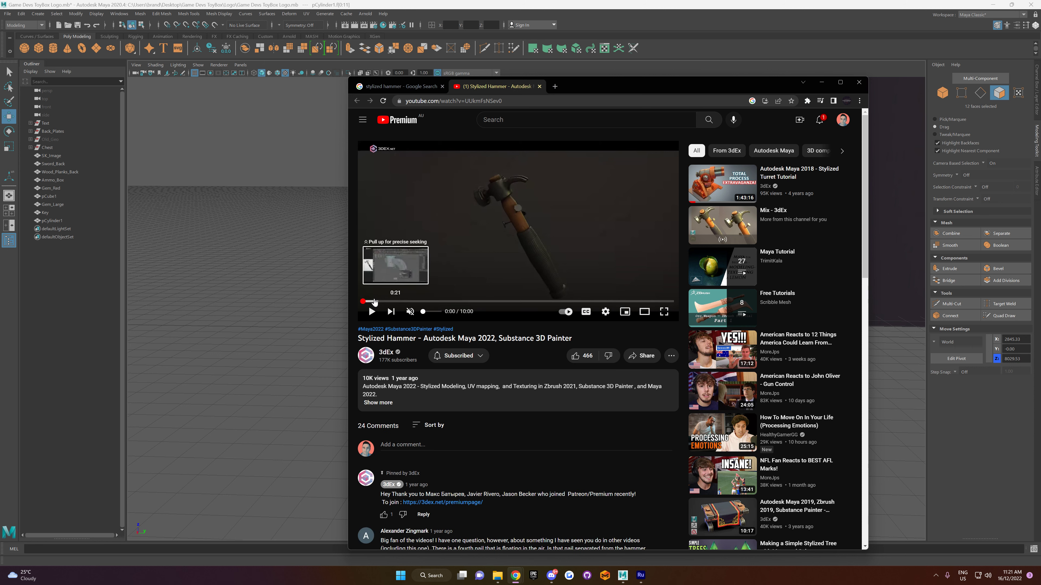
click(368, 302)
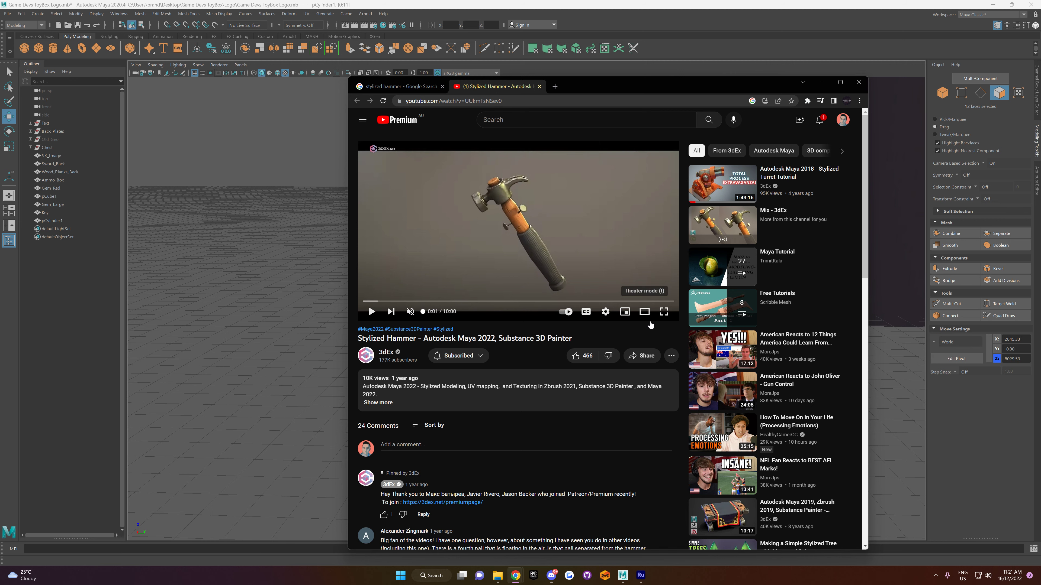
click(663, 313)
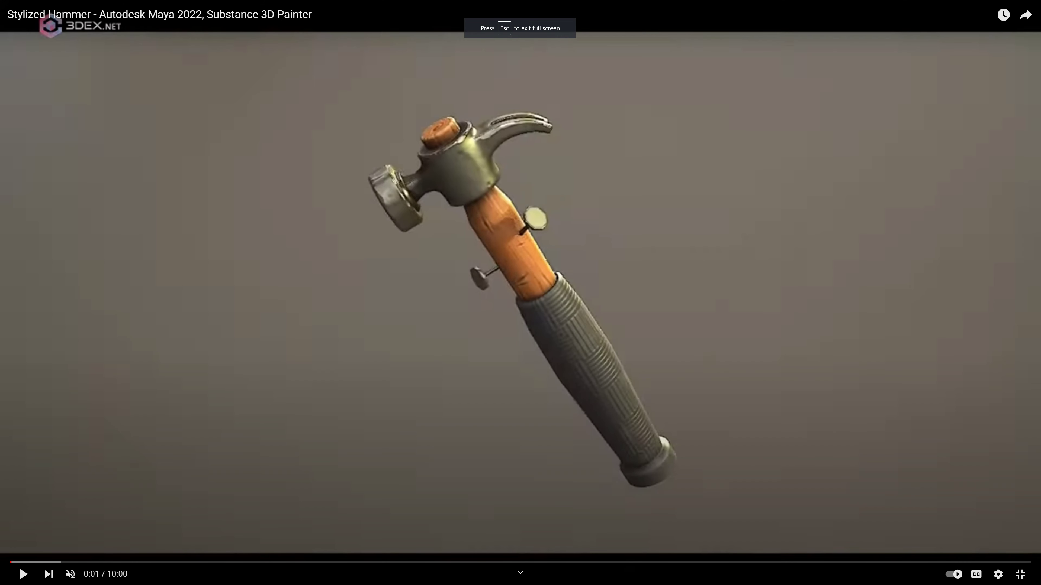
Step: Take a screen snip of the hammer in the full-screen frame and close the video page
key(Print)
drag(262, 75, 796, 524)
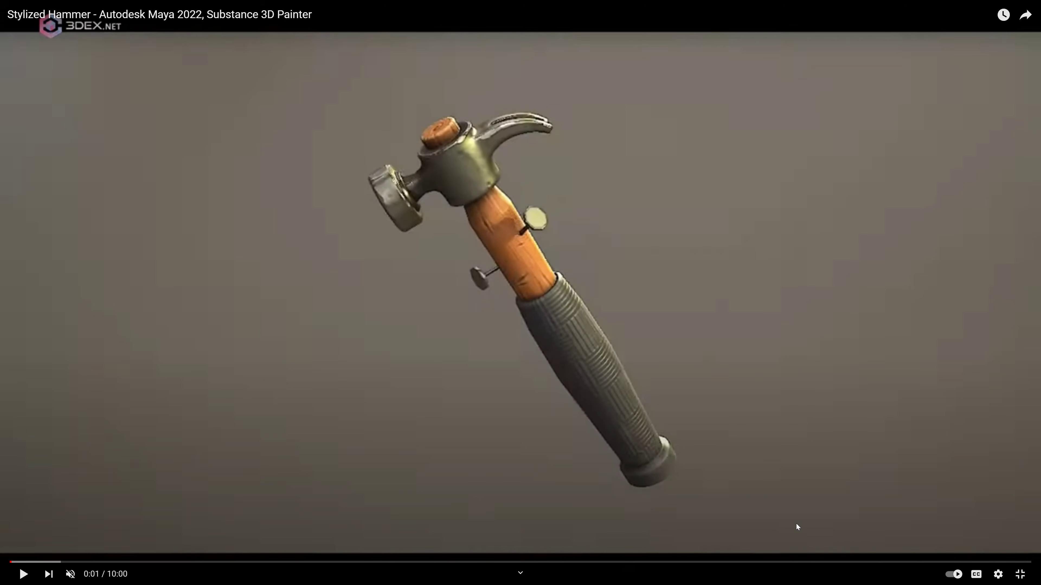
key(Escape)
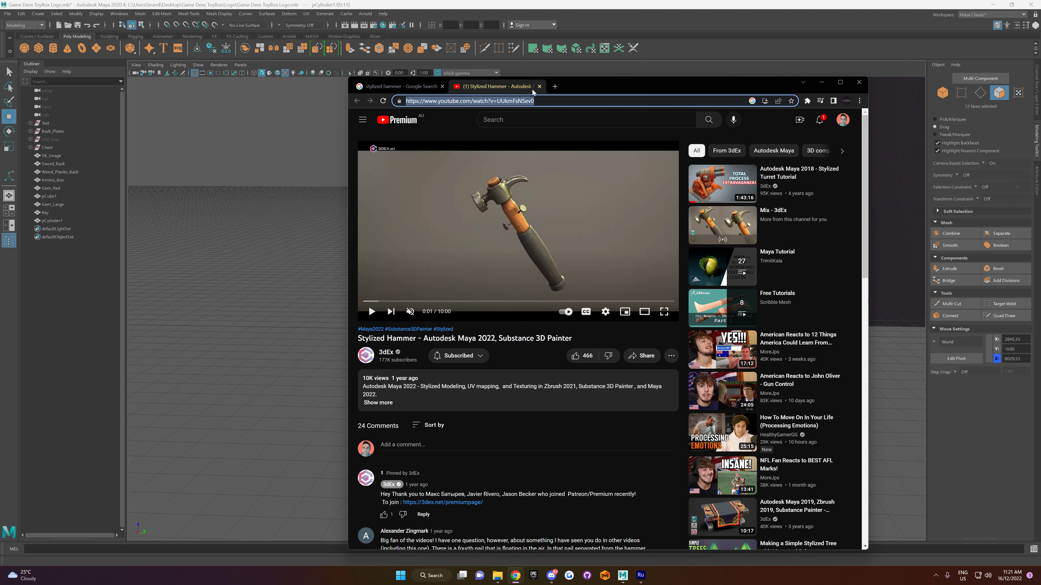
click(540, 86)
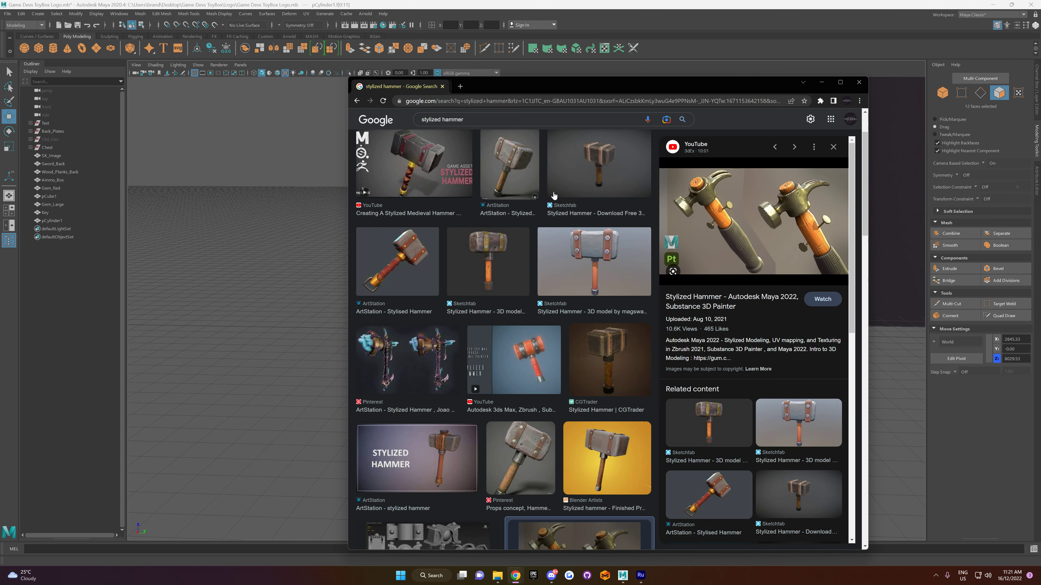
Step: Save the previewed claw hammer image to the Desktop as a JPEG named Hammer and close the browser
right_click(737, 205)
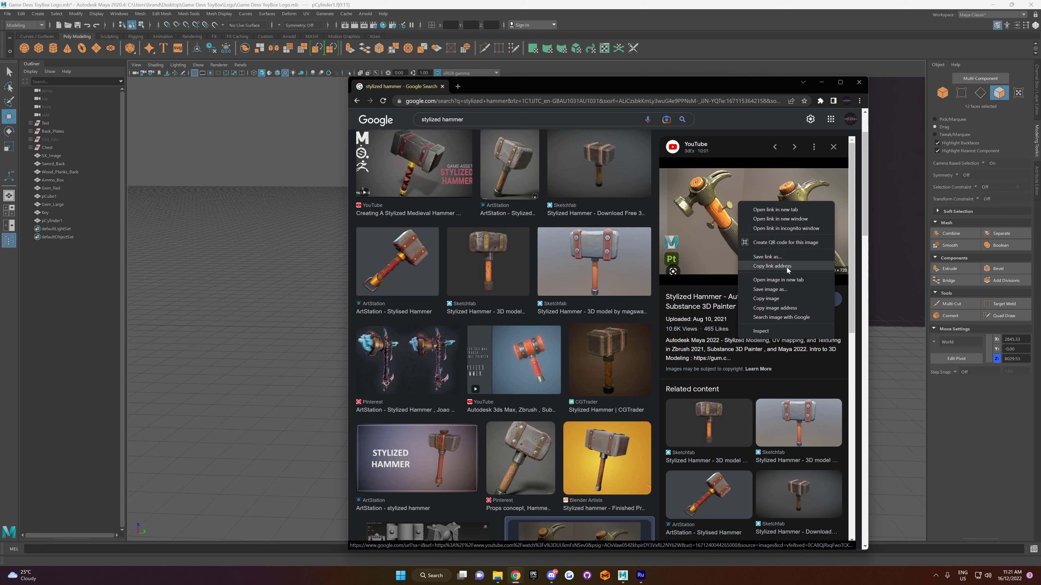
click(787, 289)
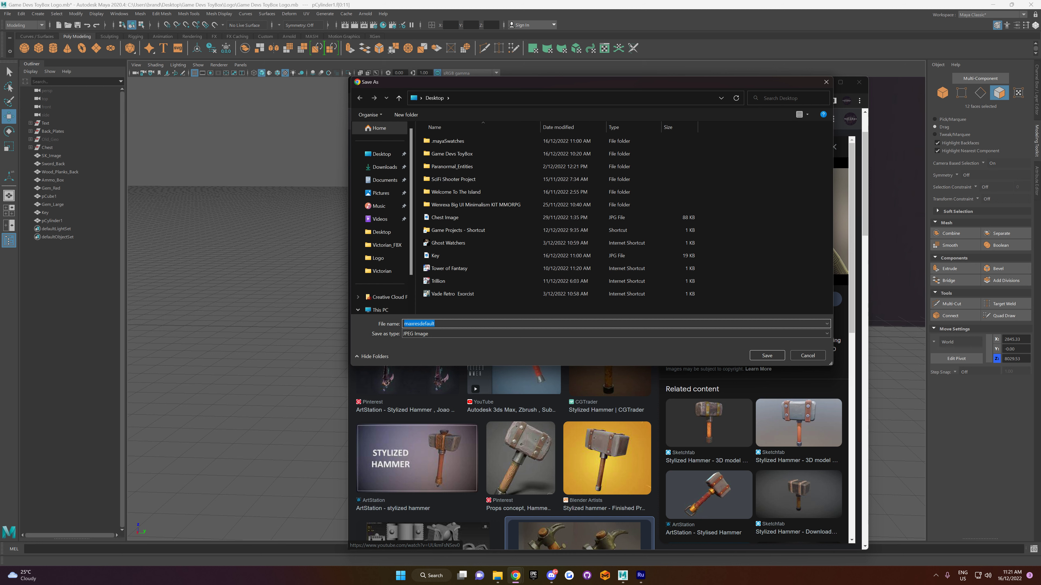
key(Return)
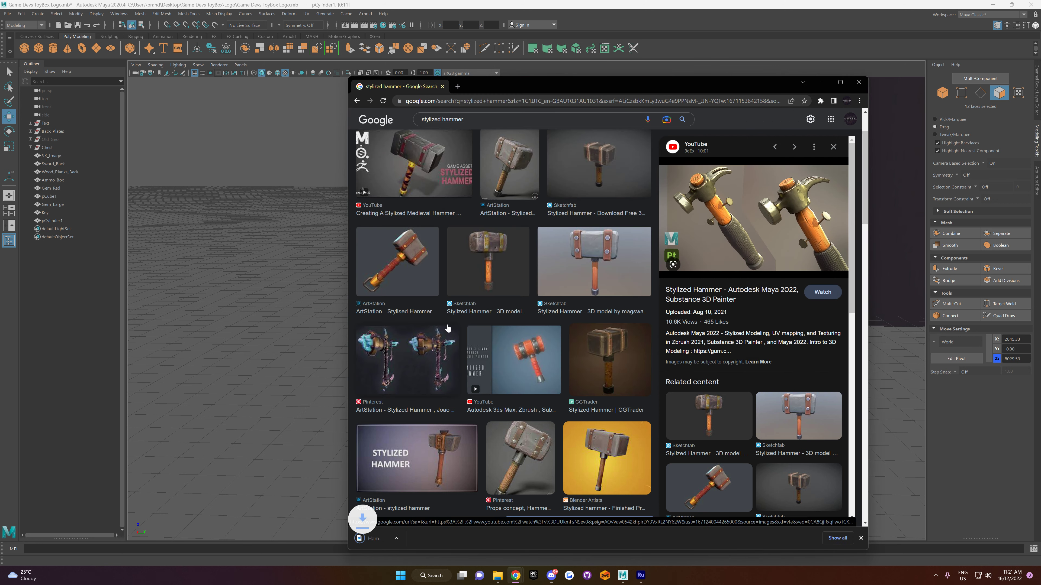
click(858, 83)
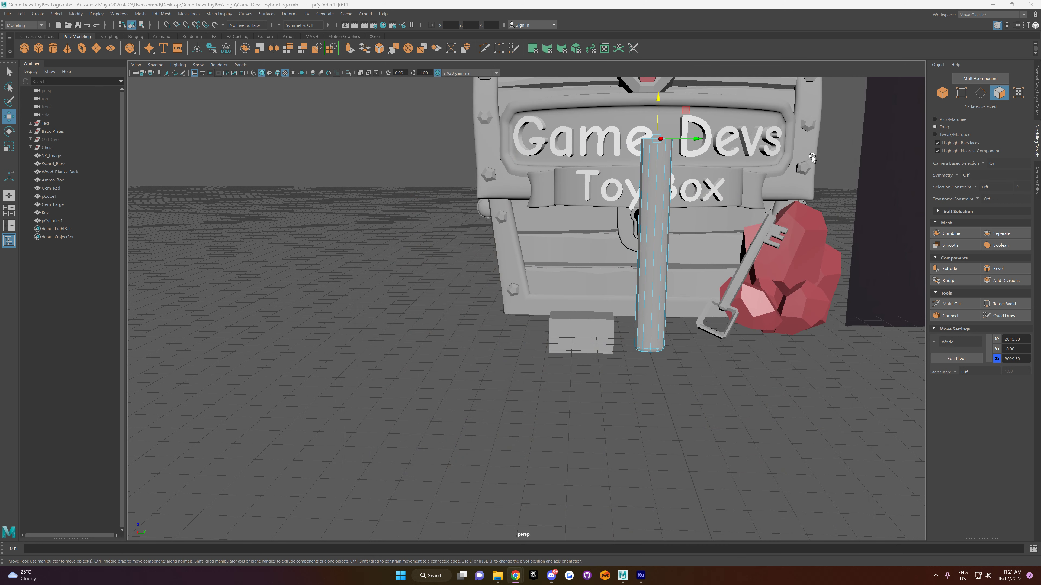
Step: Open Hypershade and rename the reference plane's Image_Chest material to Image_Display
click(53, 156)
click(384, 25)
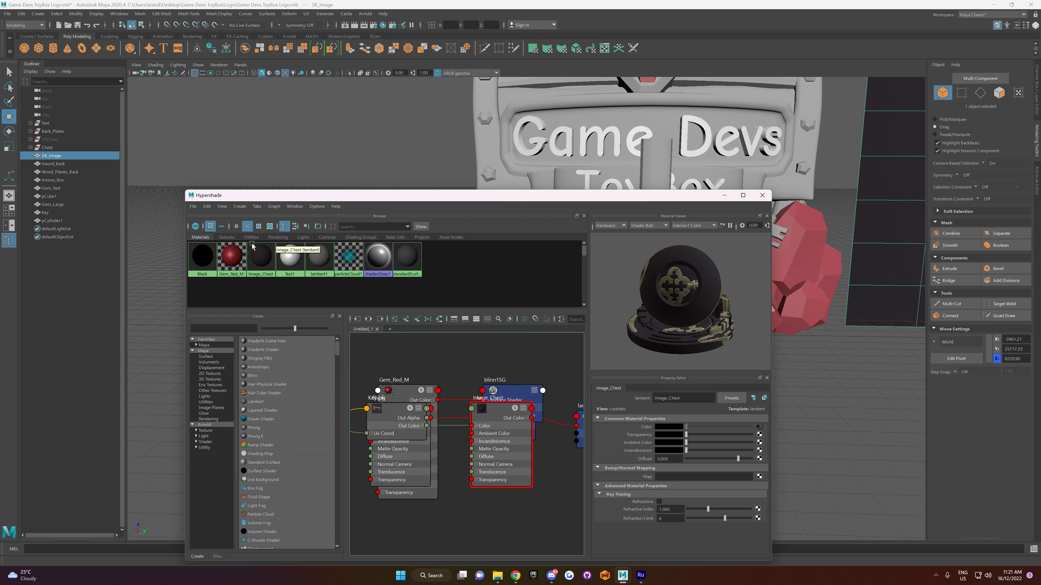
click(266, 266)
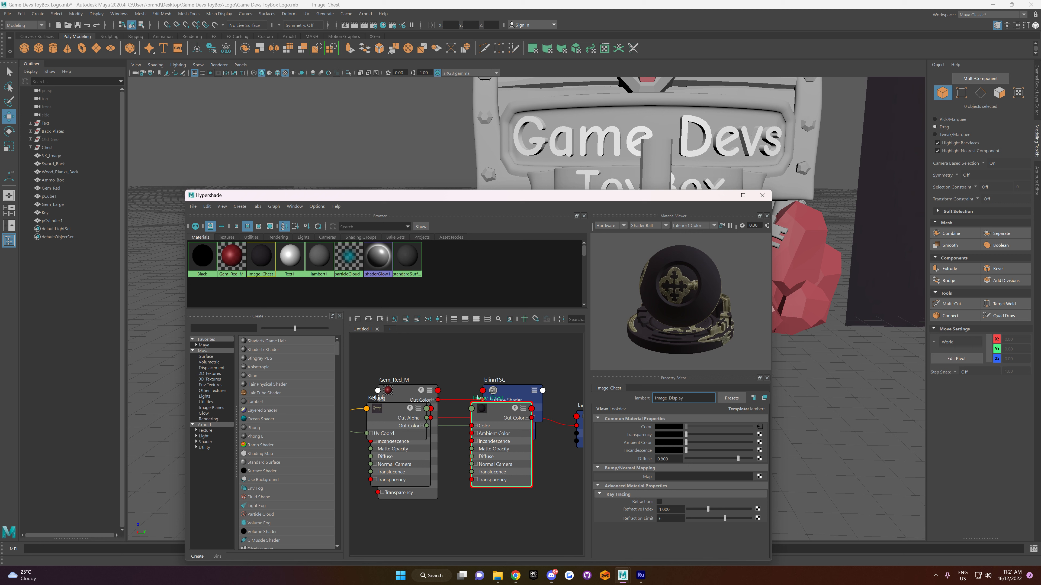
key(Return)
Step: Replace the Image_Display material's colour texture file with Hammer.jpg from the Desktop and close Hypershade
click(758, 426)
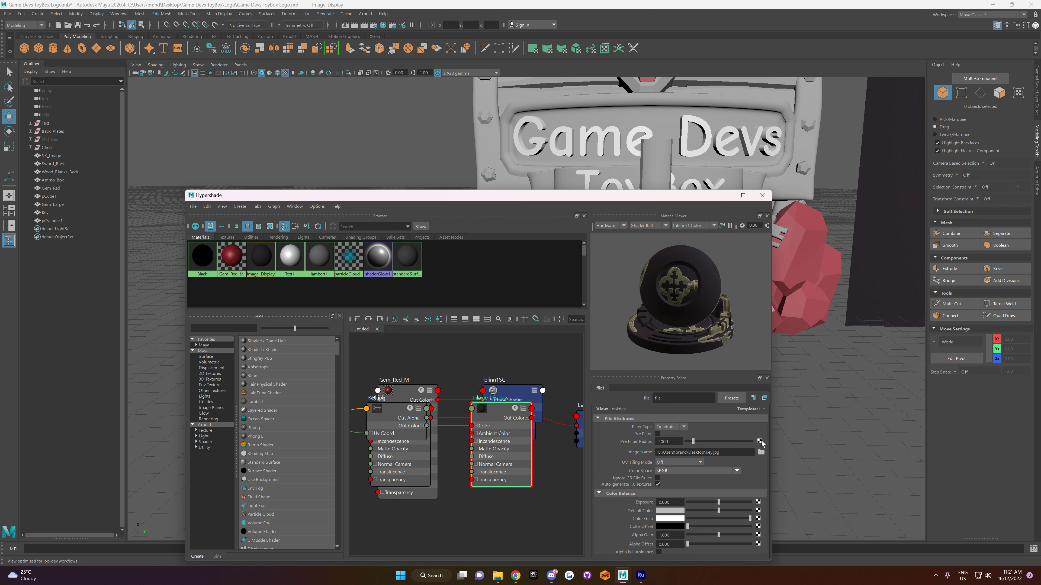
click(760, 452)
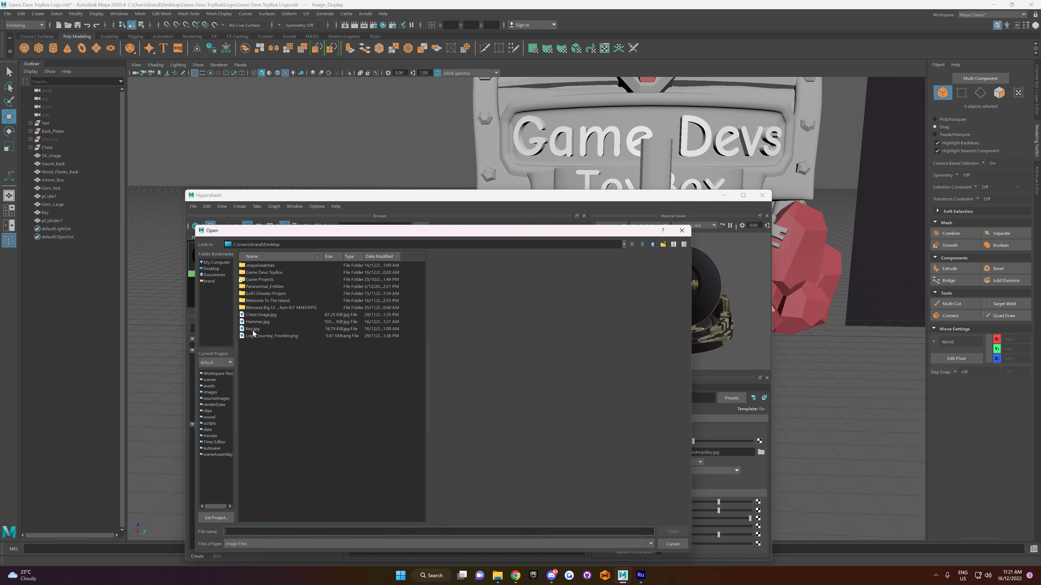
click(257, 322)
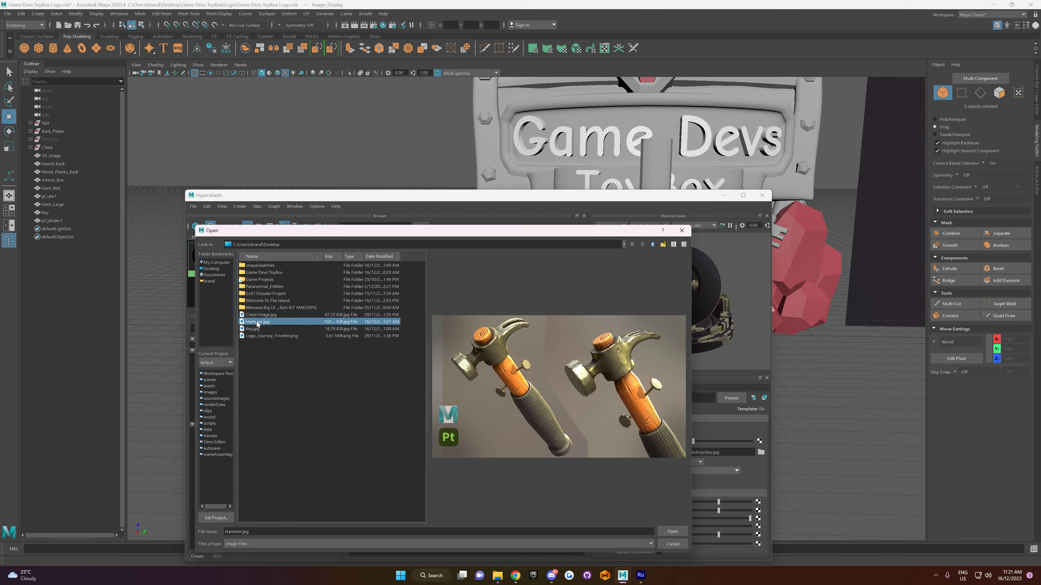
click(673, 531)
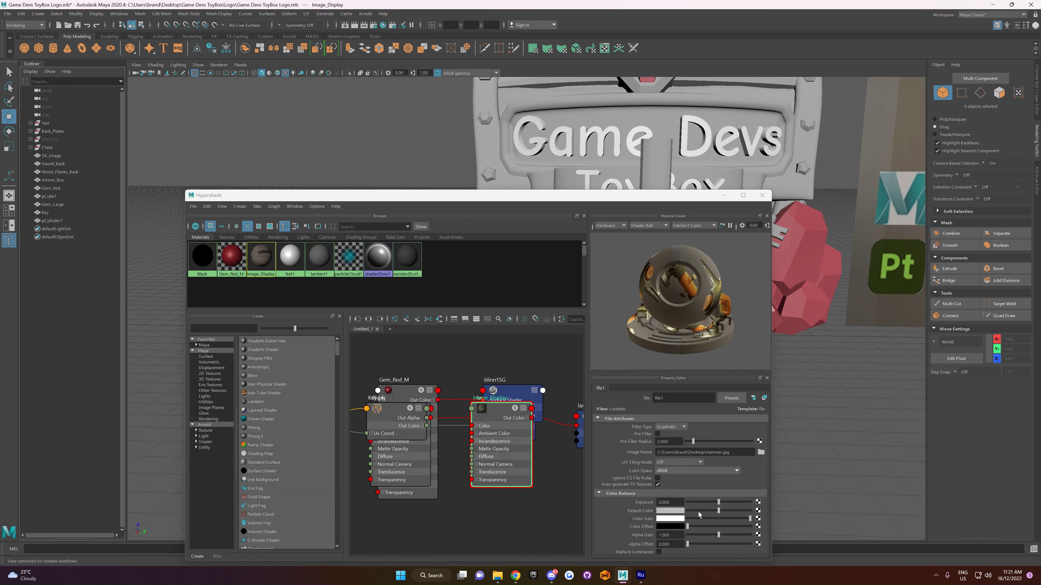
click(768, 200)
Step: Insert an edge loop around the middle of the hammer handle with the Multi-Cut tool
scroll(770, 243, down, 5)
alt+middle_drag(770, 243, 632, 253)
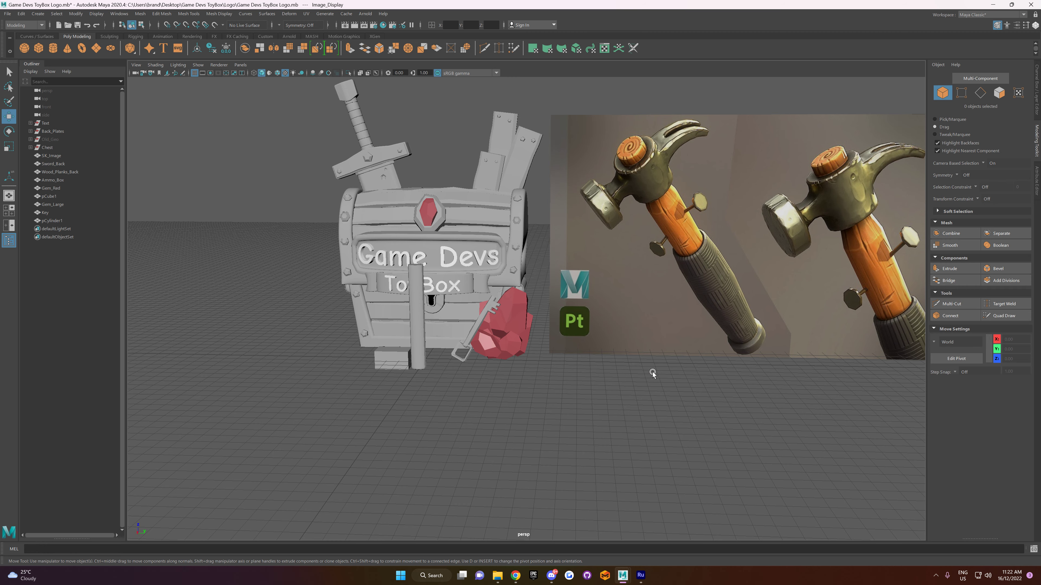
alt+drag(652, 372, 649, 362)
alt+middle_drag(508, 348, 571, 385)
scroll(539, 381, up, 2)
alt+drag(550, 357, 553, 357)
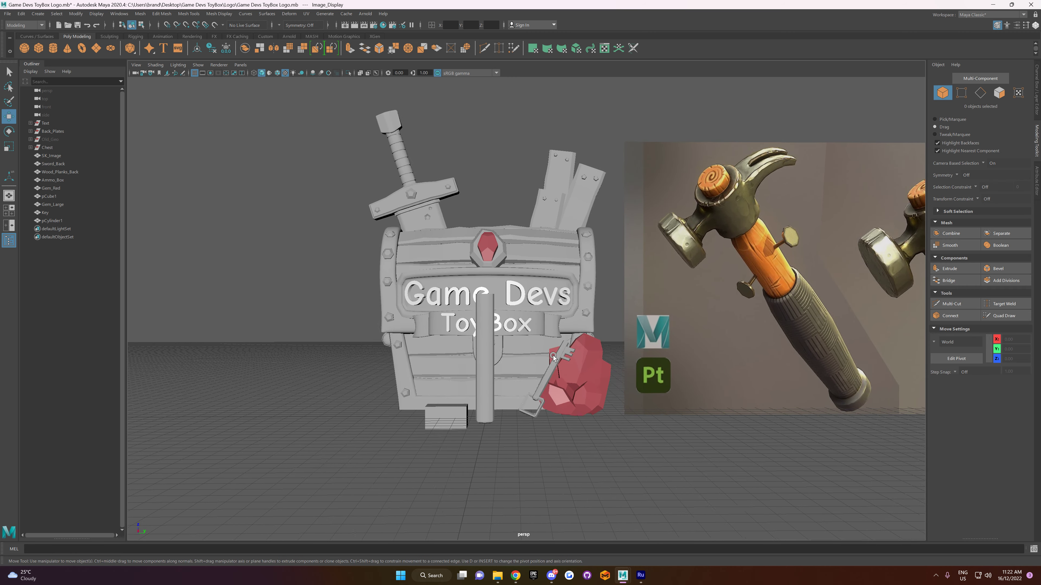
alt+middle_drag(553, 357, 577, 340)
click(512, 339)
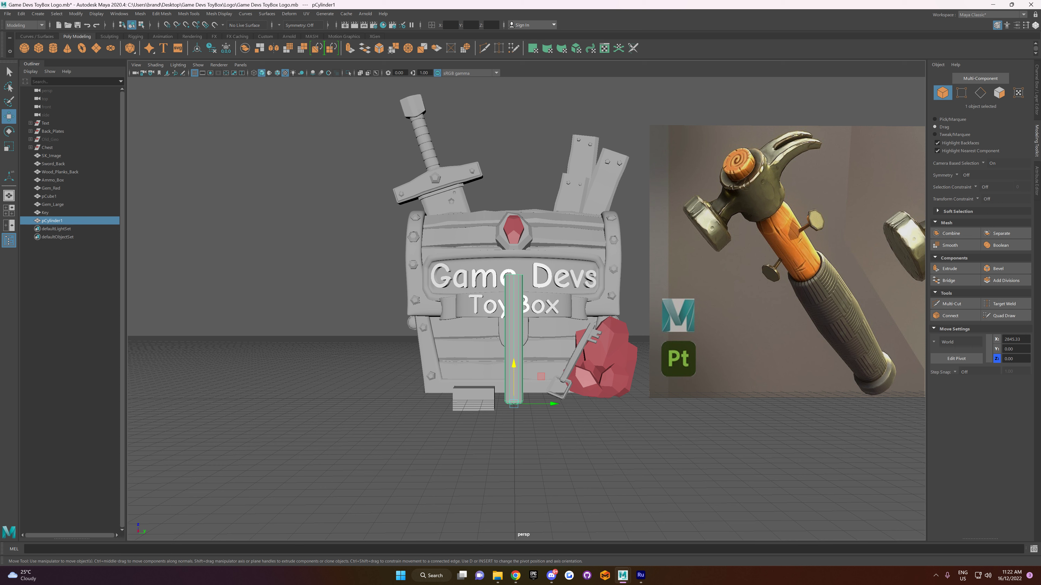
click(950, 304)
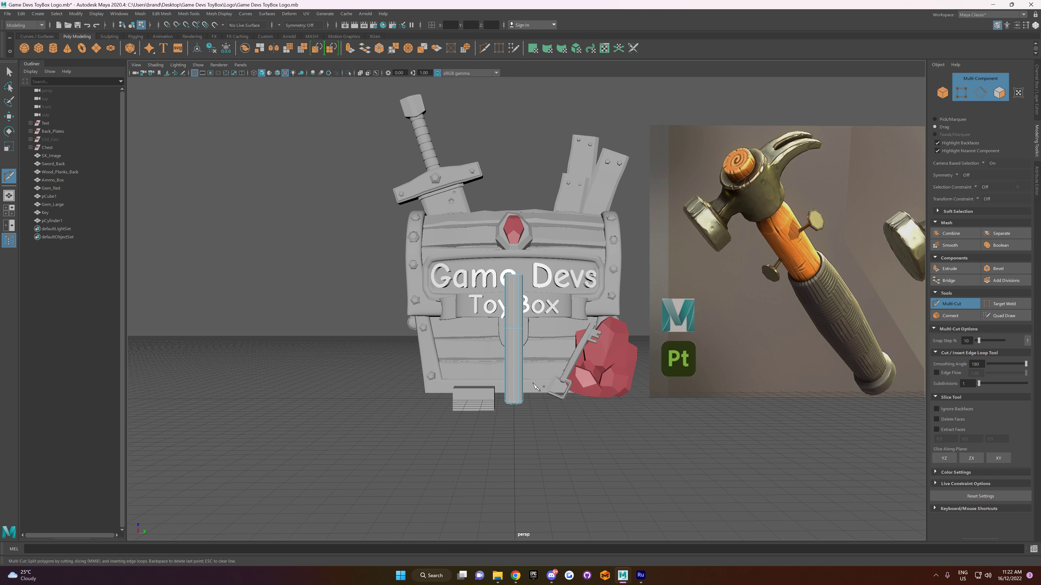
scroll(533, 386, up, 4)
key(w)
right_click(528, 355)
click(529, 330)
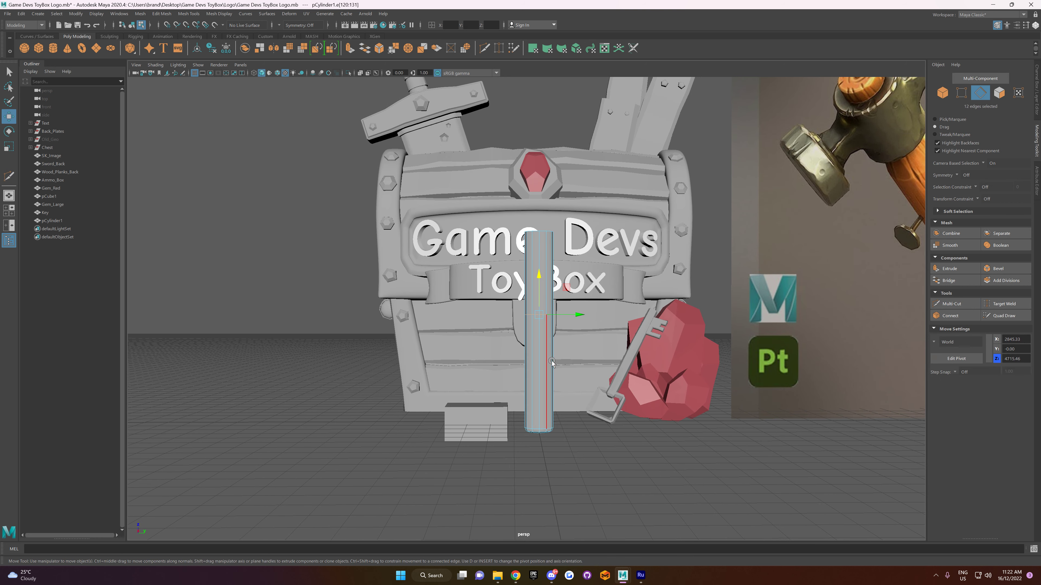
double_click(544, 427)
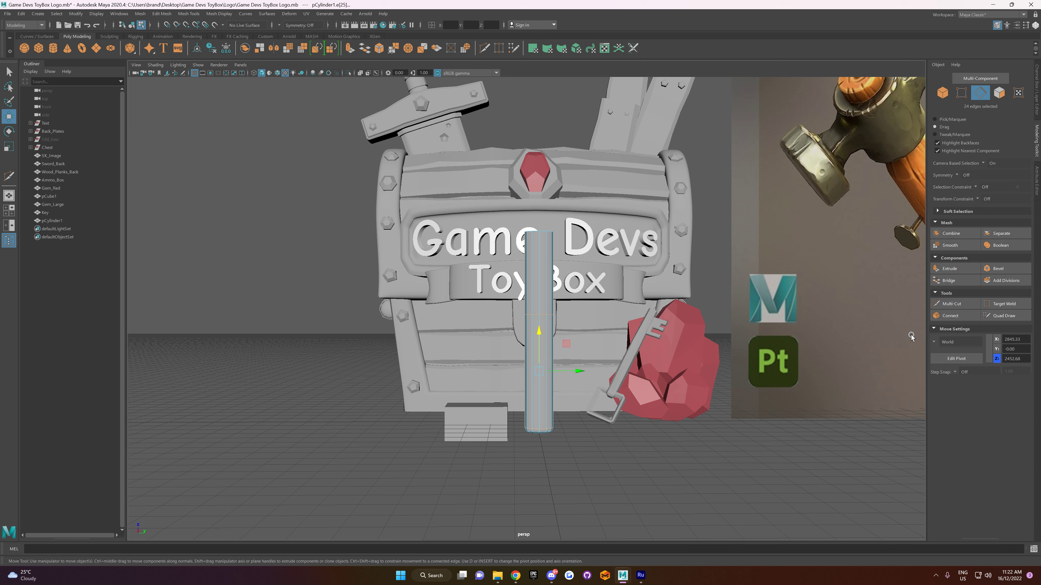
click(960, 269)
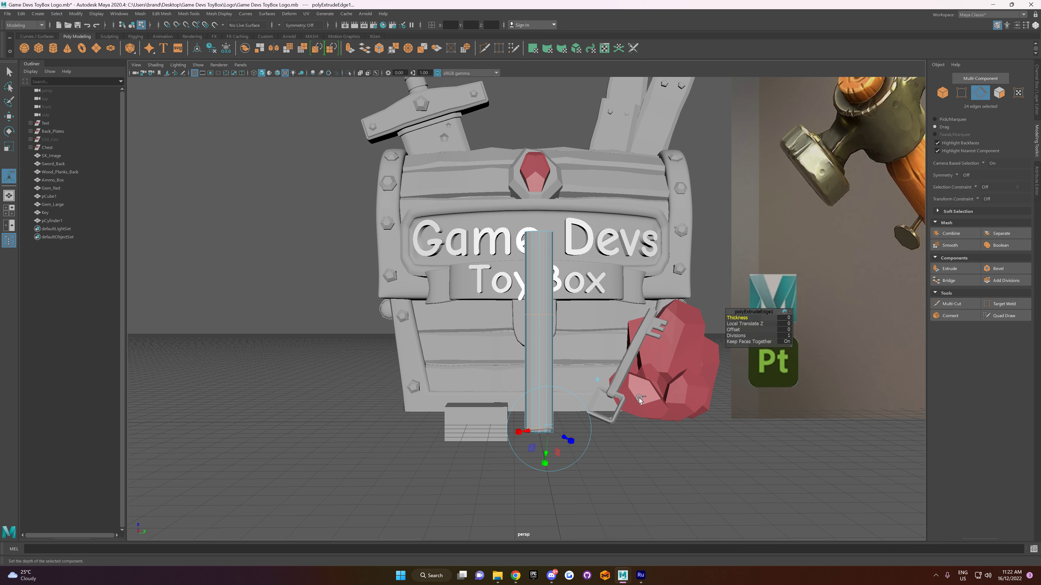
key(ctrl+z)
key(w)
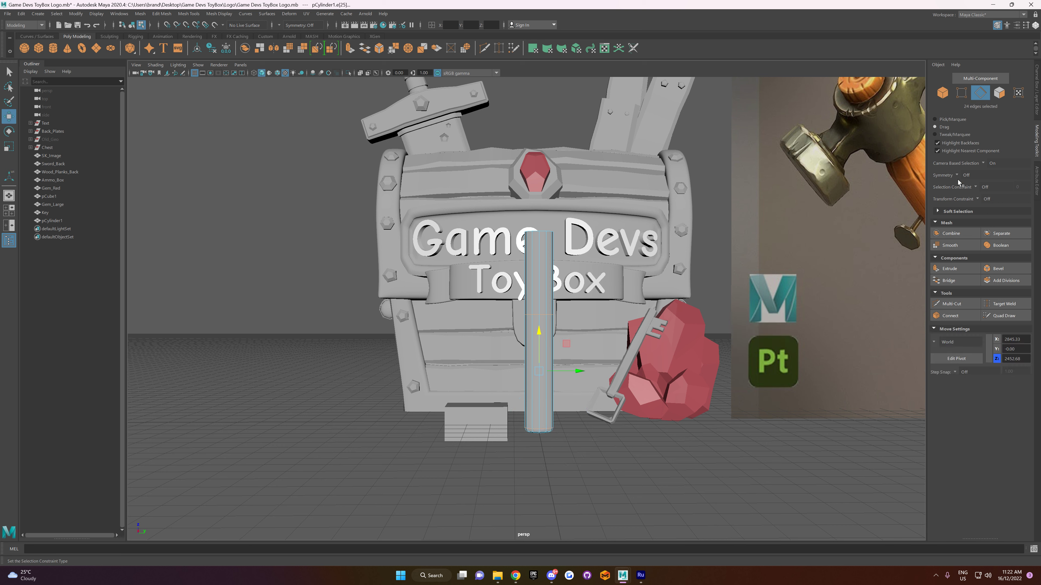
Step: Switch selection to Pick/Marquee, select the faces around the handle's lower half and extrude them outward by thickness to form a grip
click(941, 122)
alt+drag(506, 406, 570, 413)
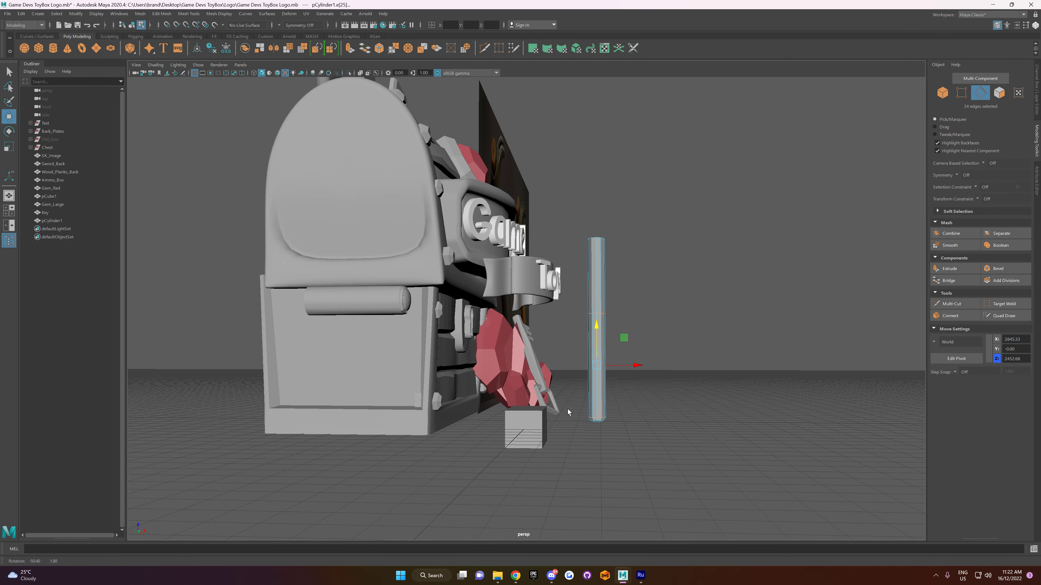
right_drag(689, 336, 691, 358)
drag(685, 340, 559, 370)
alt+drag(728, 382, 664, 377)
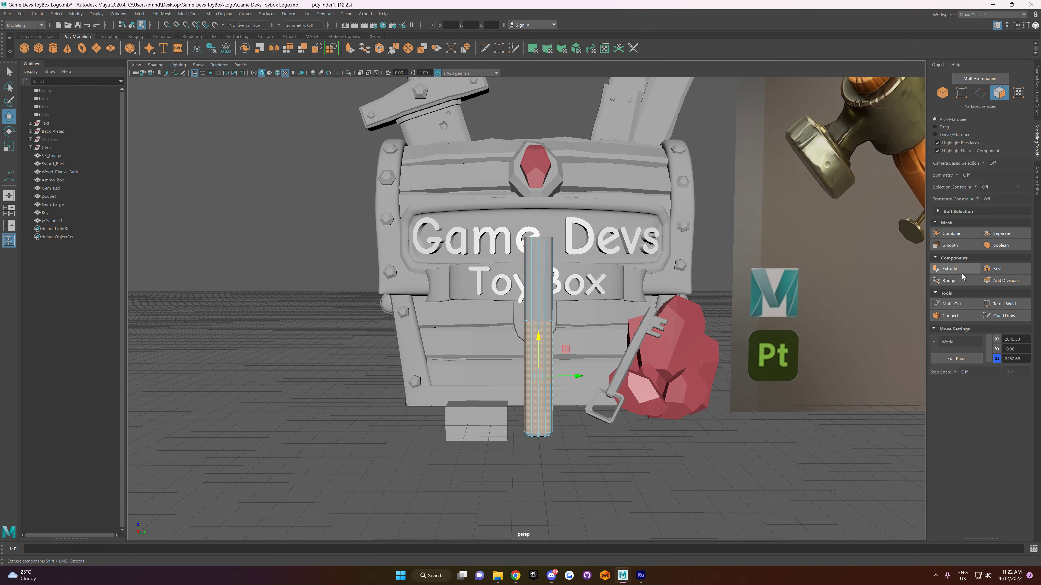
click(951, 268)
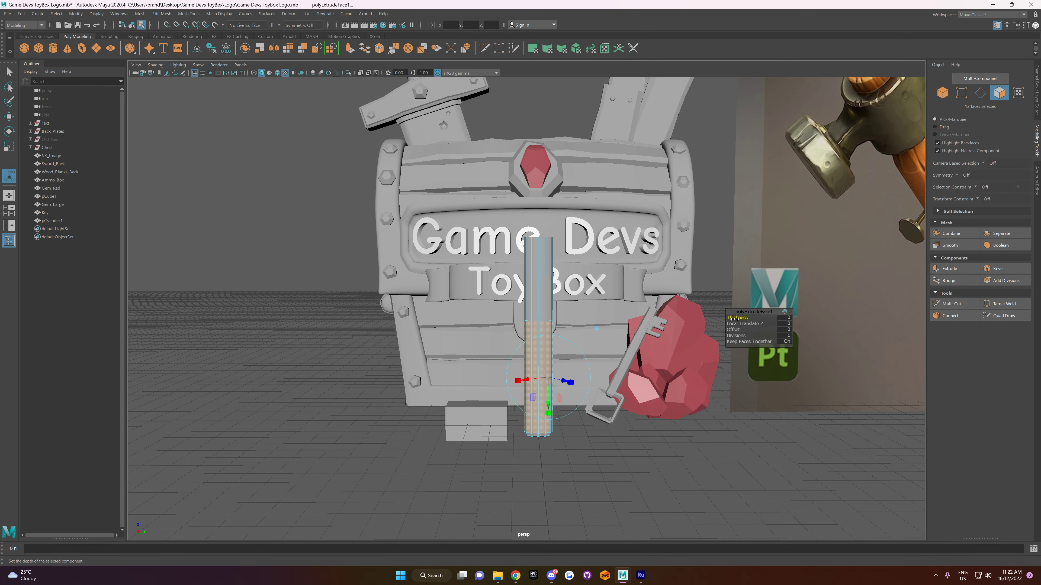
drag(765, 317, 994, 303)
Step: Bevel the edge loop around the bottom end of the hammer grip
scroll(542, 328, up, 5)
alt+drag(542, 327, 585, 383)
alt+middle_drag(585, 383, 558, 300)
right_drag(564, 302, 565, 279)
double_click(573, 273)
alt+drag(598, 393, 590, 337)
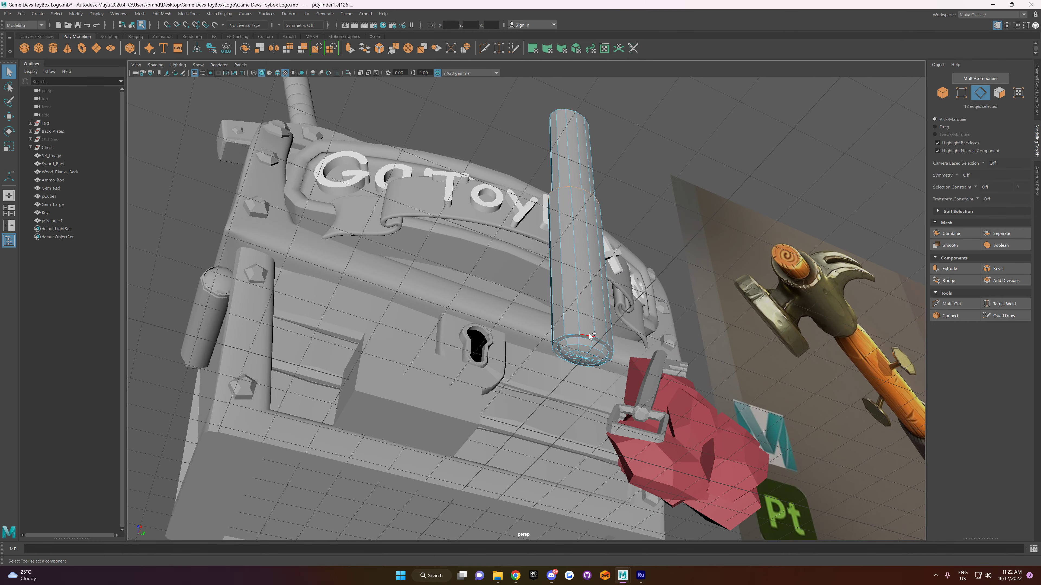
click(998, 269)
alt+drag(512, 324, 632, 332)
drag(739, 323, 576, 339)
Step: Try scaling and moving the vertices along the grip's upper rim
right_drag(553, 326, 537, 326)
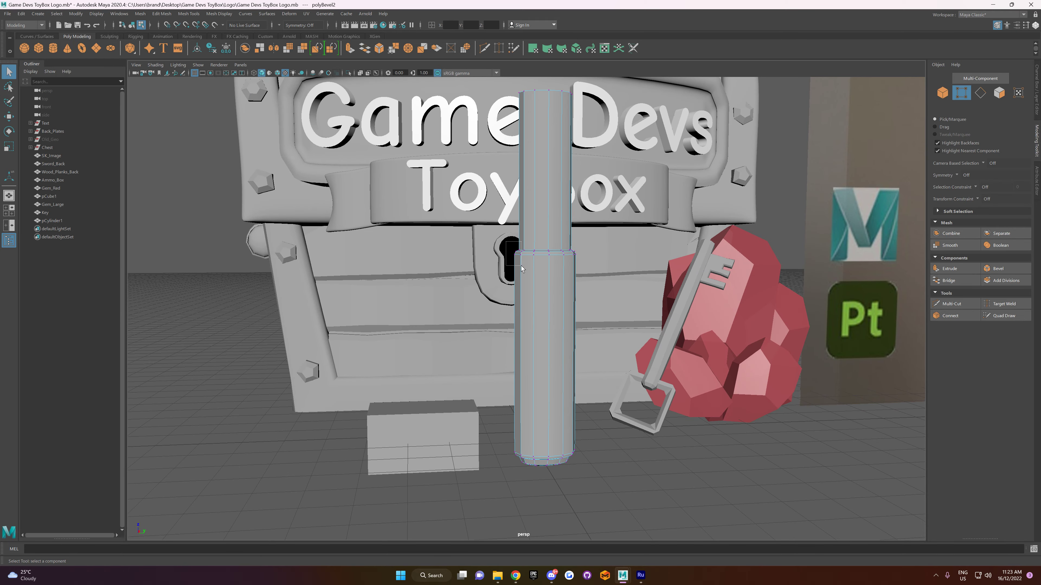
drag(524, 269, 509, 287)
key(r)
drag(505, 249, 512, 250)
key(ctrl+z)
click(516, 291)
alt+drag(515, 290, 509, 317)
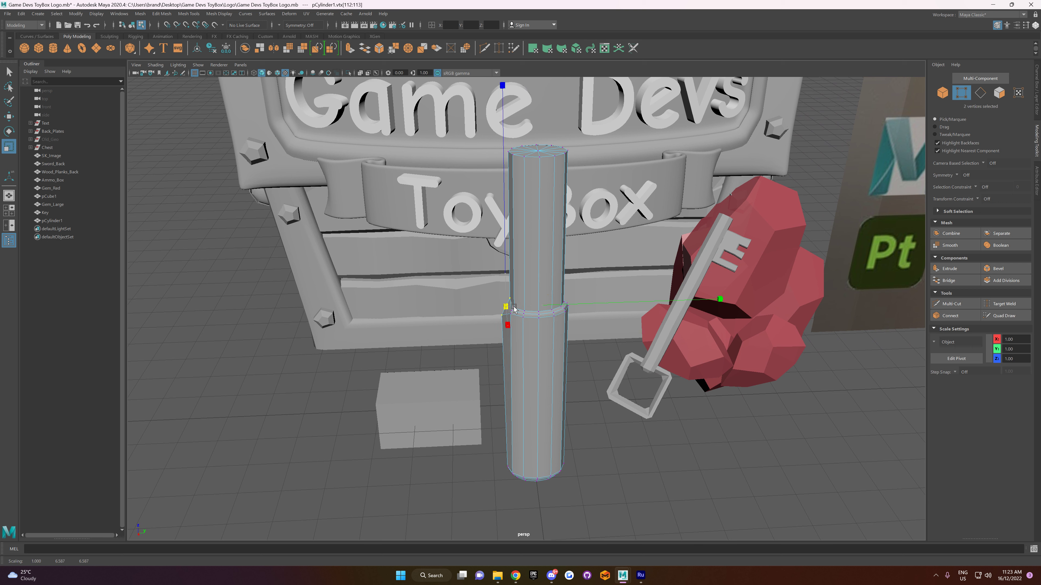
key(w)
drag(548, 313, 494, 352)
drag(445, 309, 491, 332)
alt+drag(467, 388, 588, 432)
scroll(584, 423, up, 3)
scroll(574, 418, down, 3)
key(ctrl+z)
key(ctrl+z)
key(ctrl+z)
Step: Scale the selected vertices at the grip's upper rim and leave vertex editing
key(r)
drag(486, 240, 492, 242)
mouse_move(579, 437)
alt+mouse_down()
mouse_move(583, 388)
mouse_move(523, 423)
mouse_move(539, 422)
mouse_move(503, 420)
mouse_move(561, 410)
mouse_move(588, 449)
alt+mouse_up()
right_drag(587, 357, 616, 346)
click(622, 454)
scroll(623, 455, down, 5)
alt+drag(622, 455, 599, 443)
scroll(560, 363, up, 3)
Step: Insert several horizontal edge loops spread along the hammer grip with the Multi-Cut tool
click(540, 354)
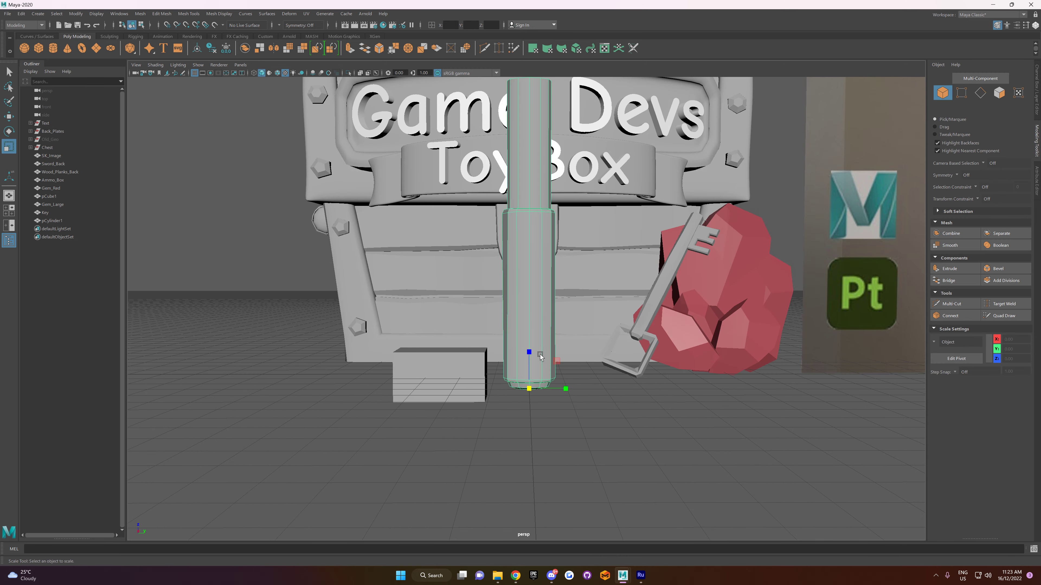
click(952, 317)
ctrl+click(518, 250)
ctrl+click(517, 303)
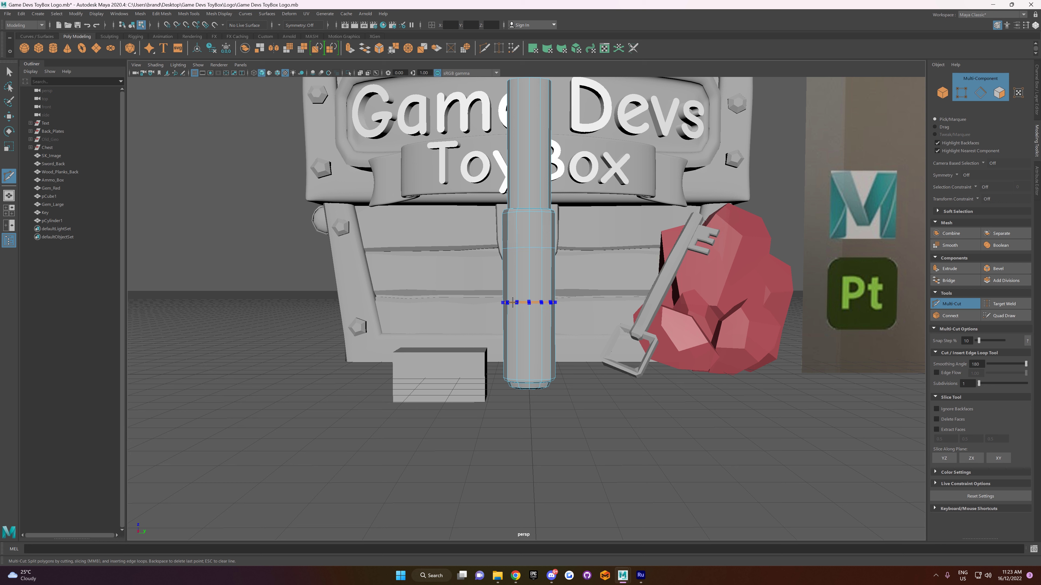
ctrl+click(517, 342)
Step: Pull the left-side vertices of the grip's upper edge loops outward to start a bulge
key(w)
right_drag(512, 254, 479, 254)
drag(518, 296, 511, 293)
key(r)
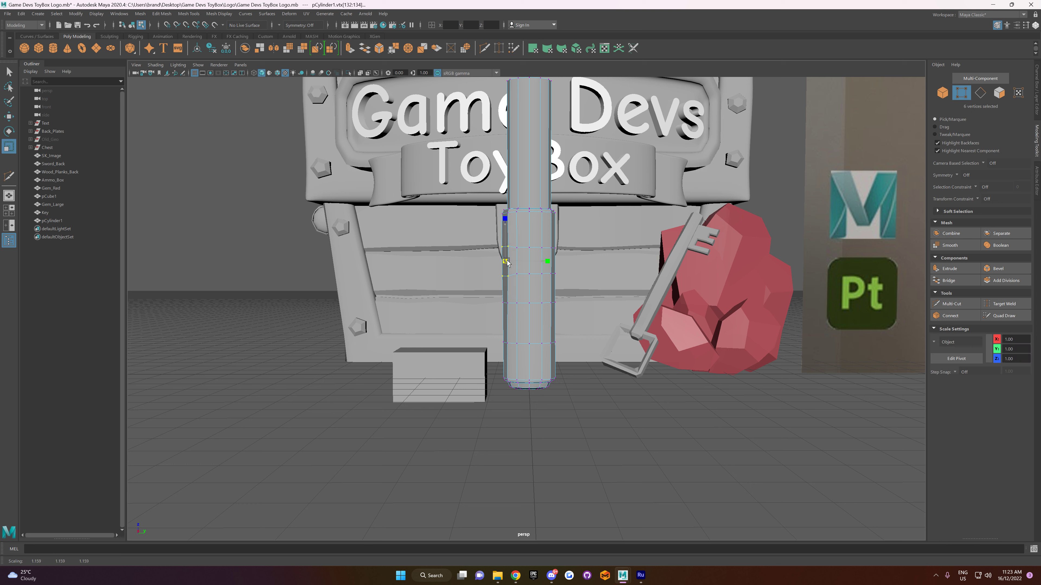
key(w)
drag(543, 261, 544, 263)
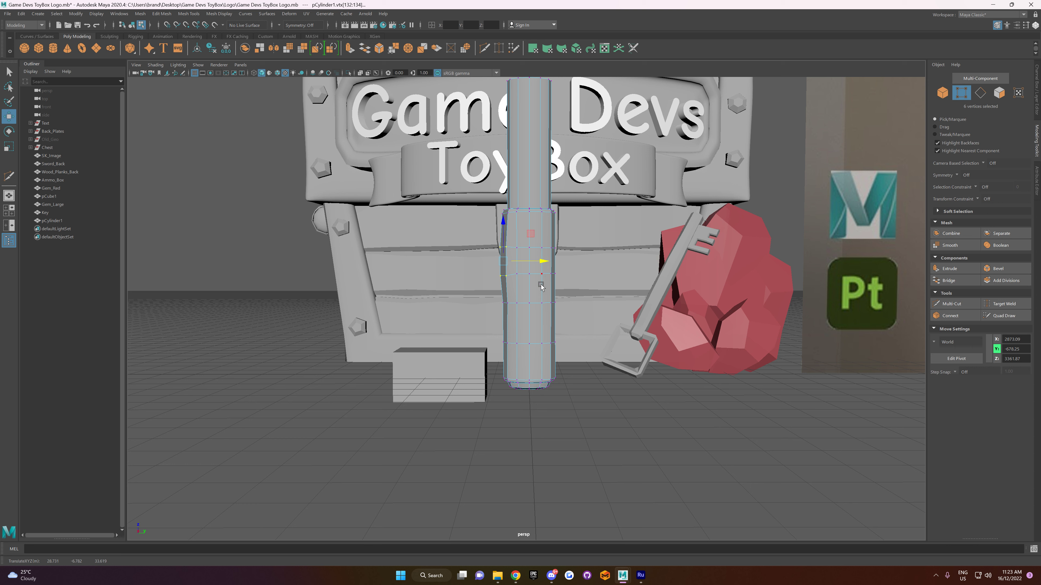
key(r)
click(504, 225)
mouse_move(541, 326)
mouse_down()
mouse_move(562, 363)
mouse_move(557, 320)
mouse_up()
key(ctrl+z)
Step: Reposition the vertices of the grip's remaining edge loops so that both sides bulge around its middle, and clear the selection
key(w)
key(r)
drag(554, 291, 556, 299)
drag(486, 296, 580, 356)
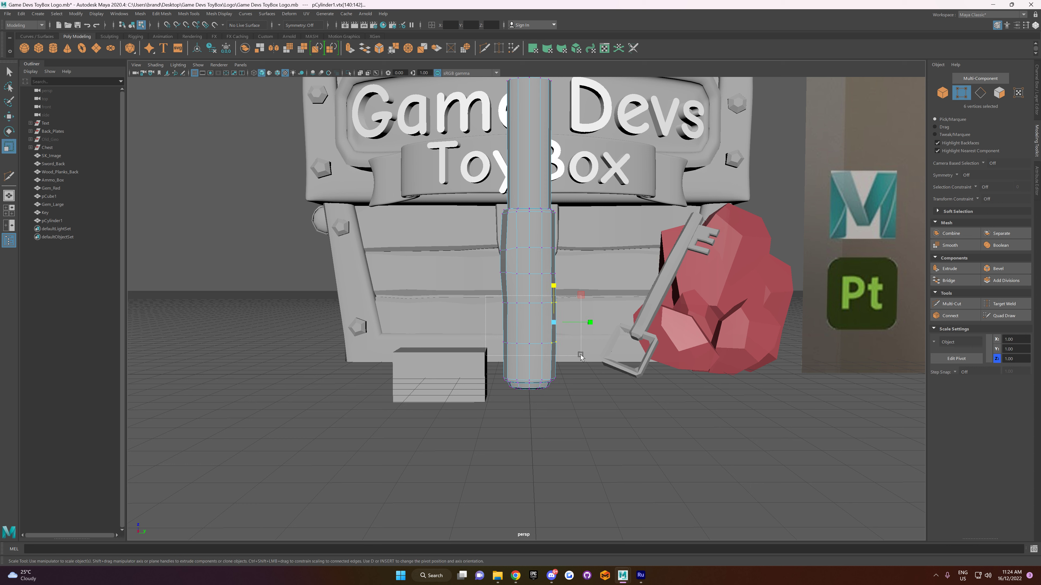
drag(529, 293, 522, 321)
key(w)
mouse_move(574, 302)
mouse_down()
mouse_move(552, 345)
mouse_move(575, 322)
mouse_up()
mouse_move(563, 268)
mouse_down()
mouse_move(552, 282)
mouse_move(569, 275)
mouse_up()
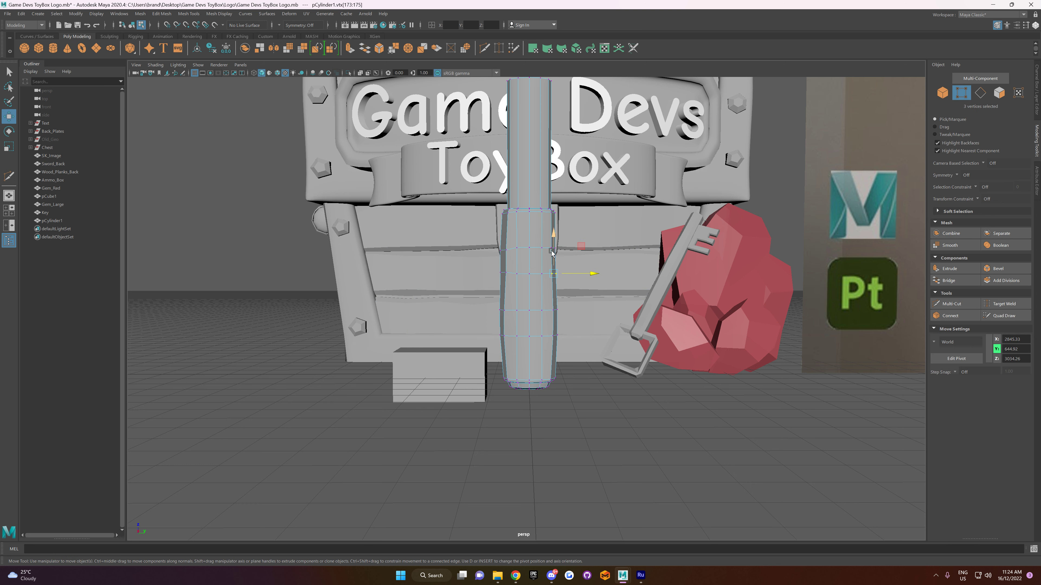
drag(540, 242, 564, 237)
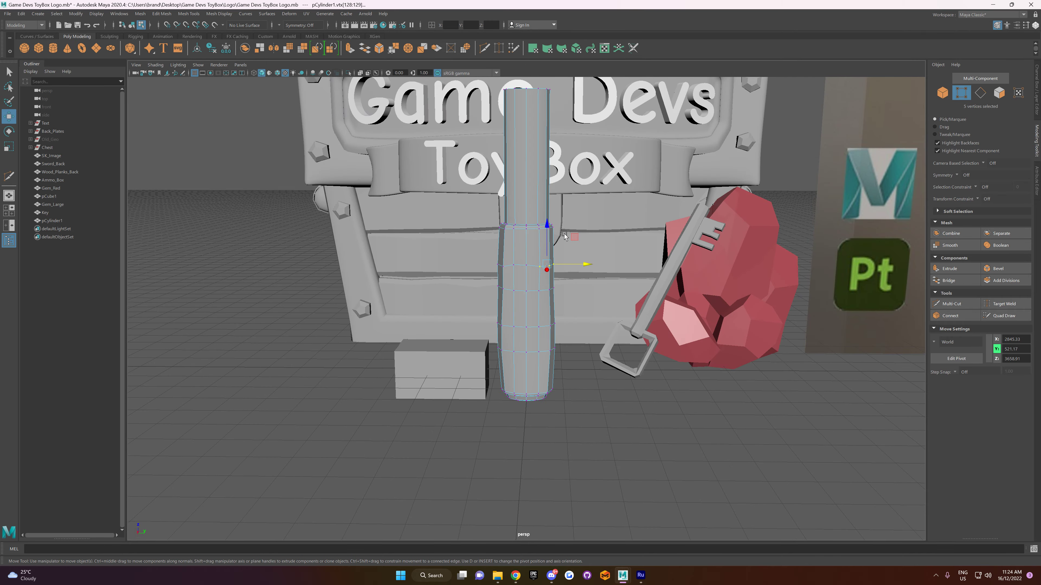
right_drag(618, 358, 655, 348)
click(590, 394)
Step: Apply Soften/Harden Edges to the whole hammer handle and deselect it
scroll(568, 394, down, 4)
alt+drag(569, 393, 535, 299)
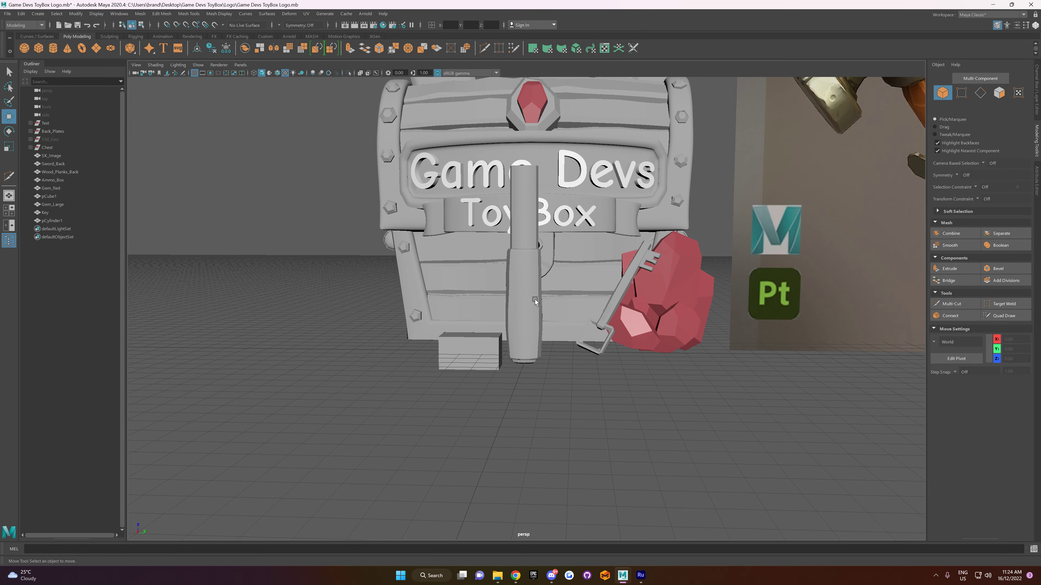
click(536, 298)
click(219, 13)
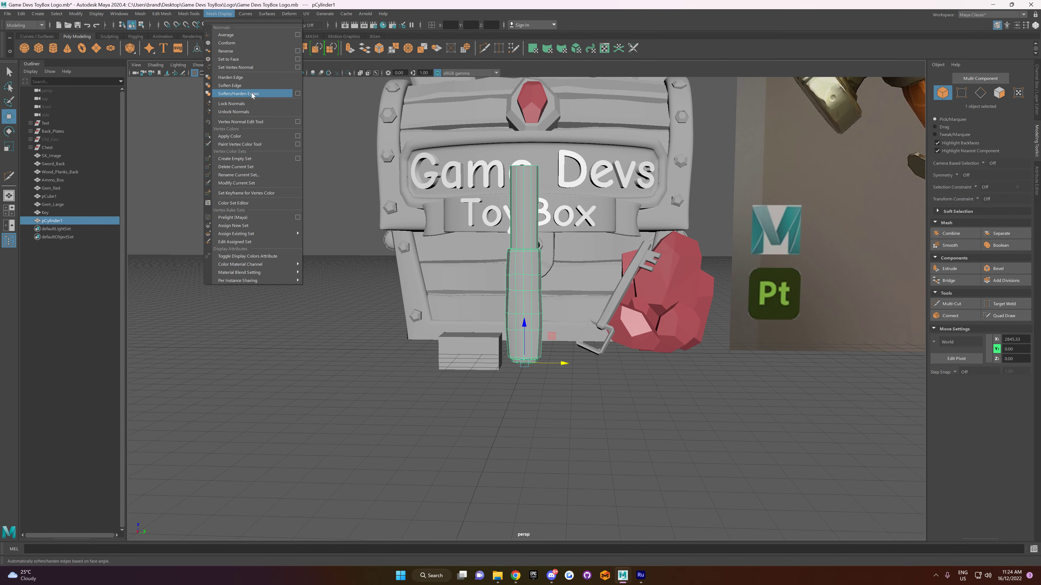
click(234, 94)
click(349, 397)
Step: Examine the handle's shape and edge shading from several angles, both selected and deselected
alt+drag(394, 407, 418, 394)
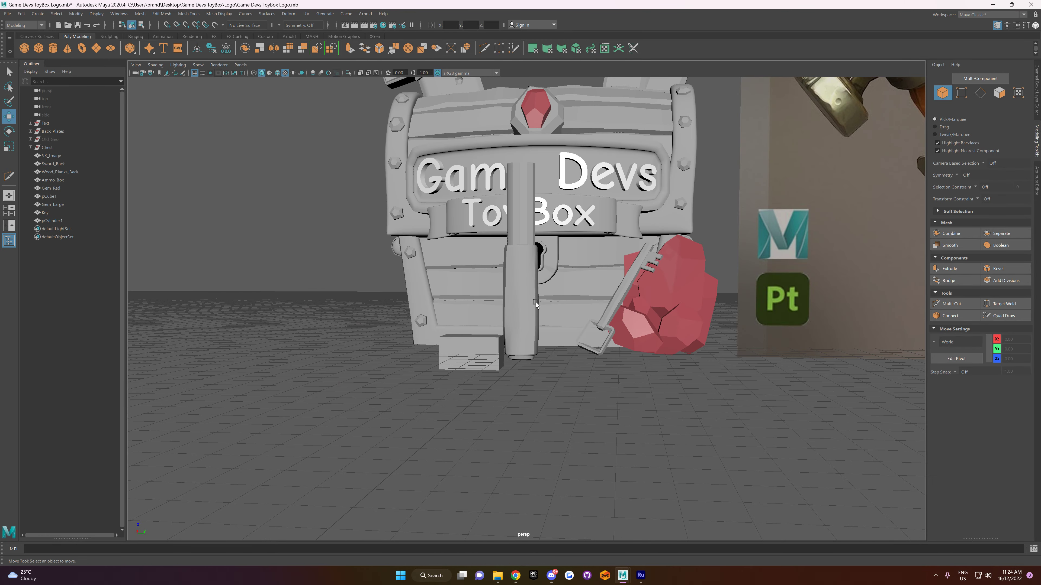
click(531, 307)
alt+drag(558, 404, 552, 424)
click(552, 424)
alt+drag(459, 396, 480, 395)
alt+right_drag(480, 395, 516, 373)
alt+drag(515, 373, 521, 329)
click(534, 328)
alt+drag(528, 220, 550, 293)
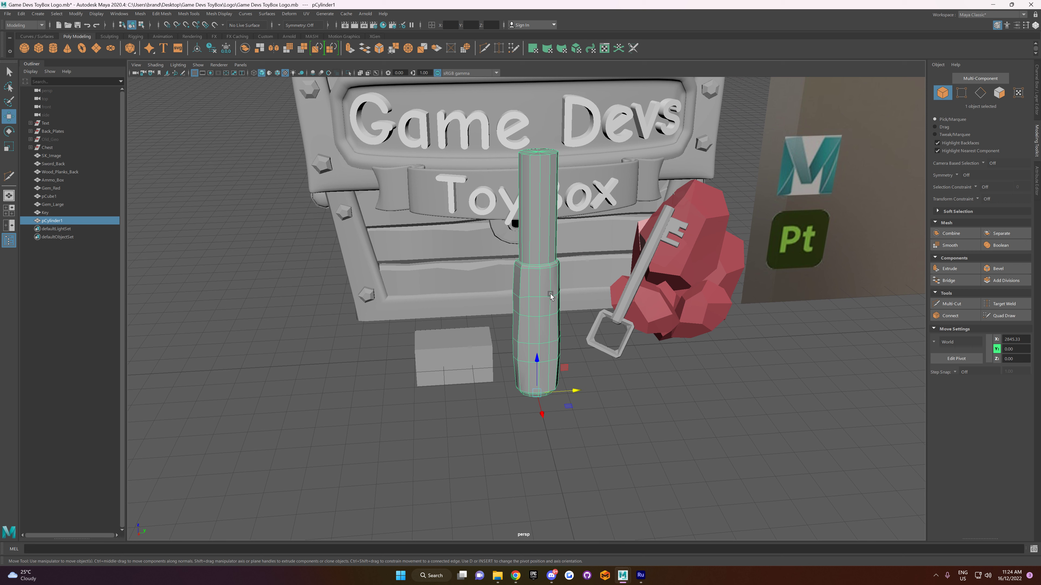